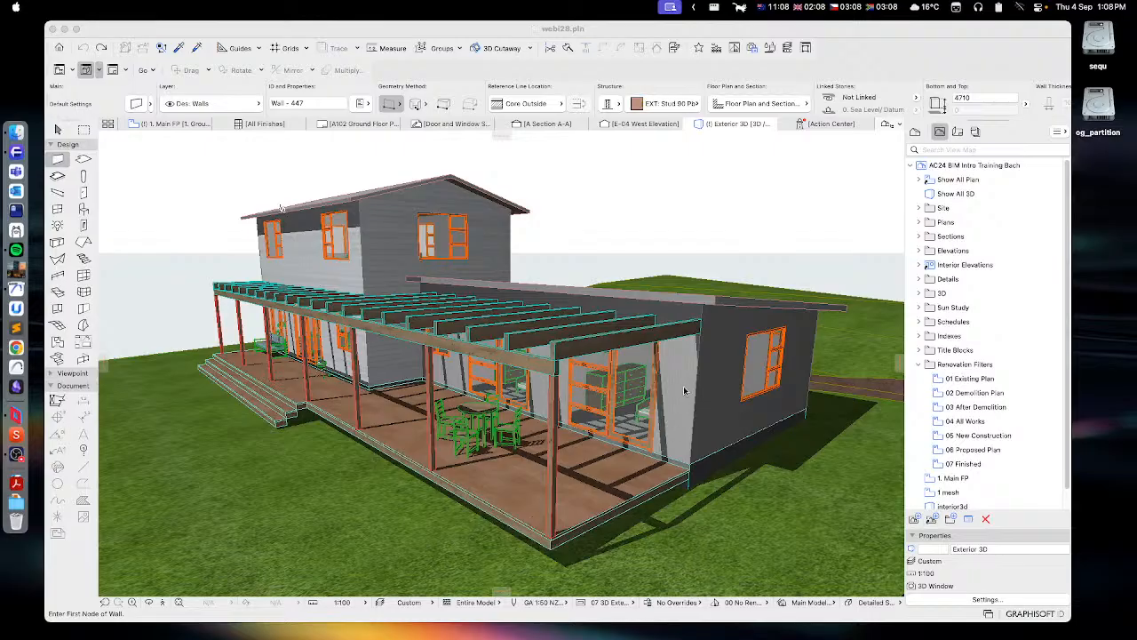
pyautogui.click(836, 56)
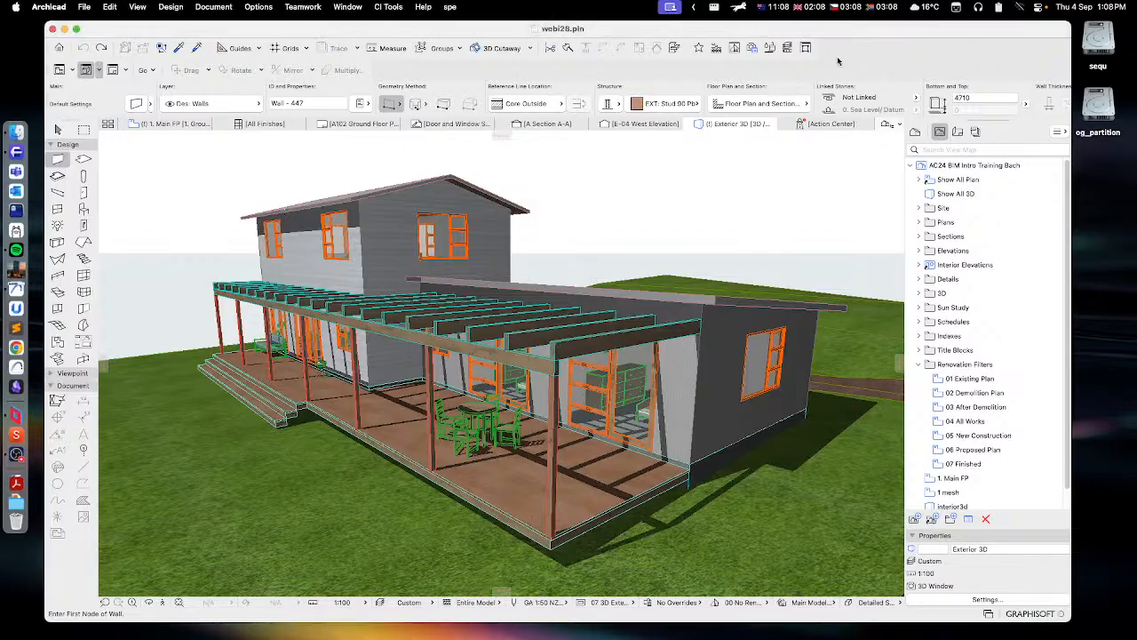
pyautogui.click(389, 7)
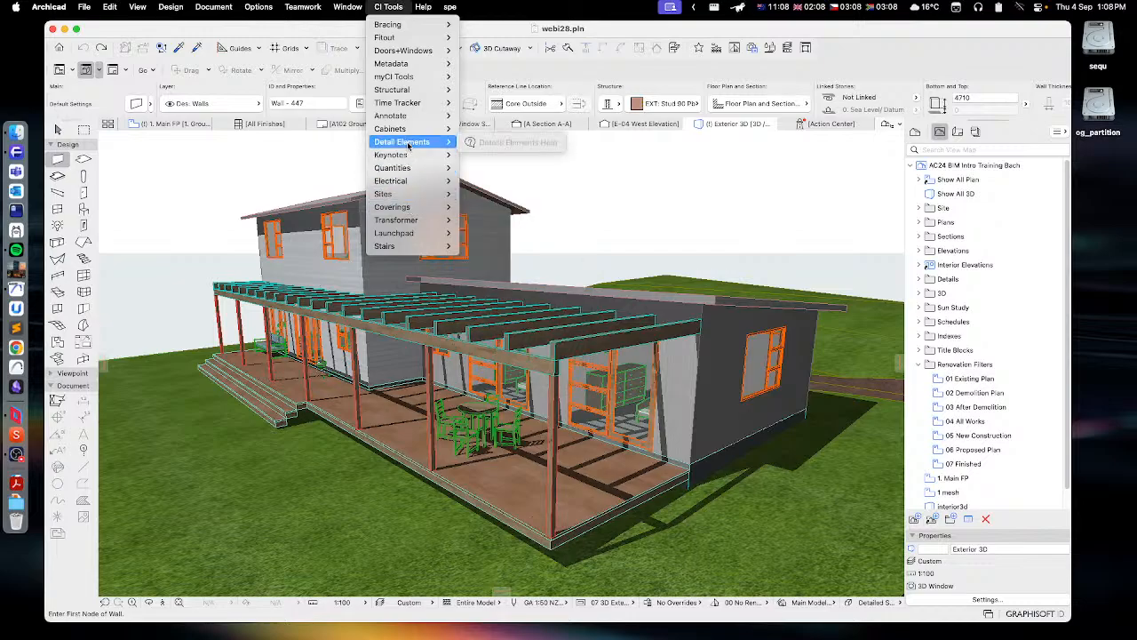
pyautogui.moveTo(411, 92)
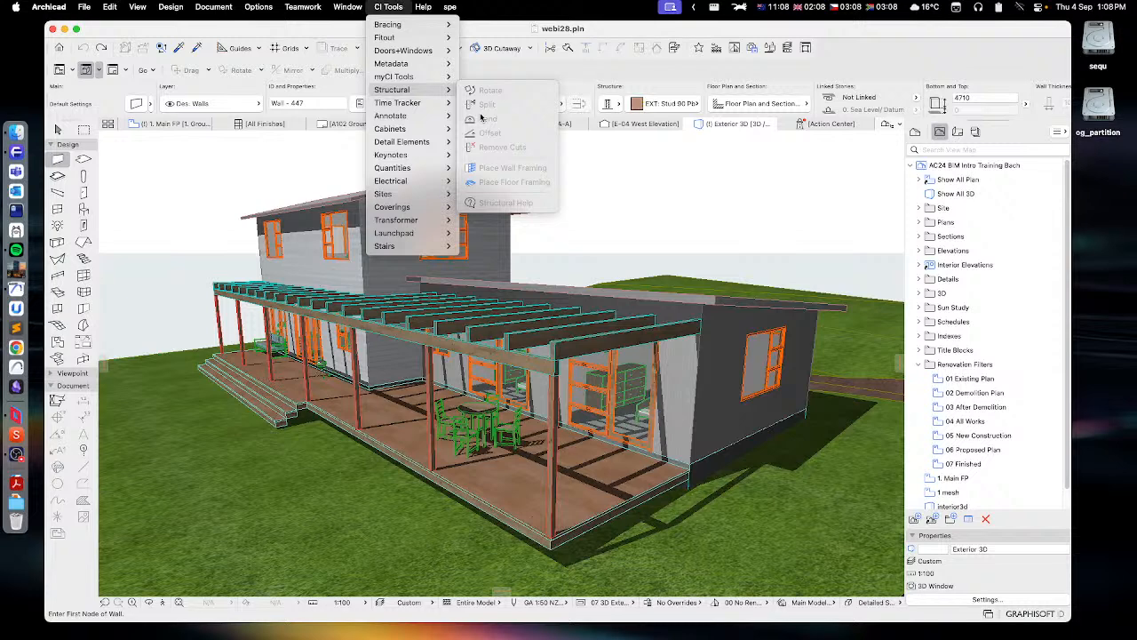
pyautogui.click(498, 79)
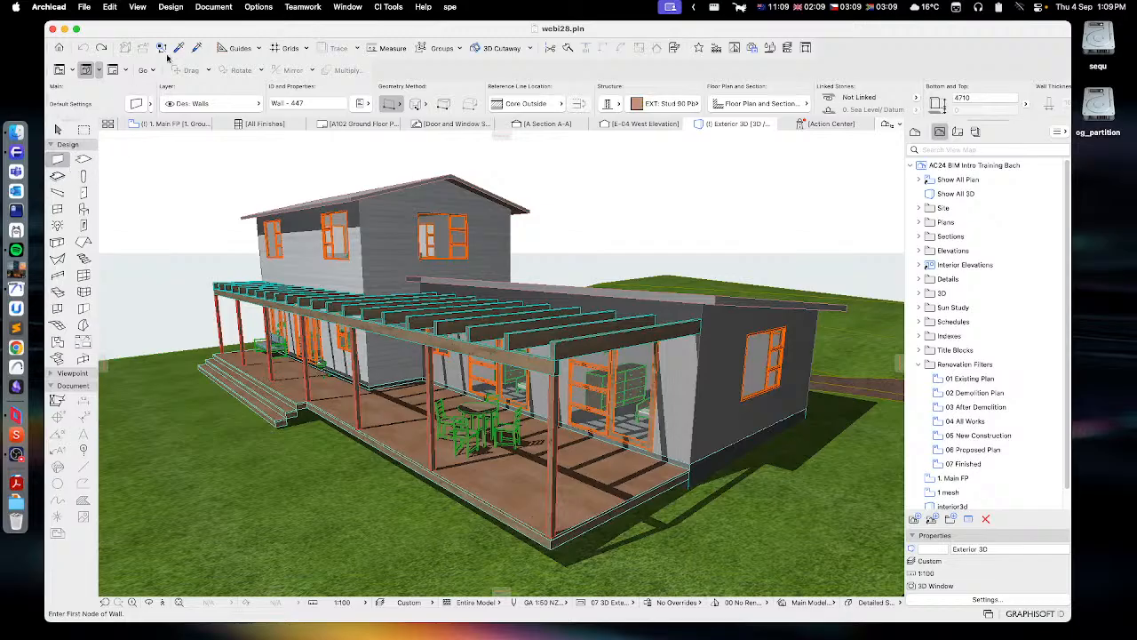
# - Look up the Slab Edge tool among the available tools in the work environment's toolbox settings, and close them without changes
pyautogui.click(252, 7)
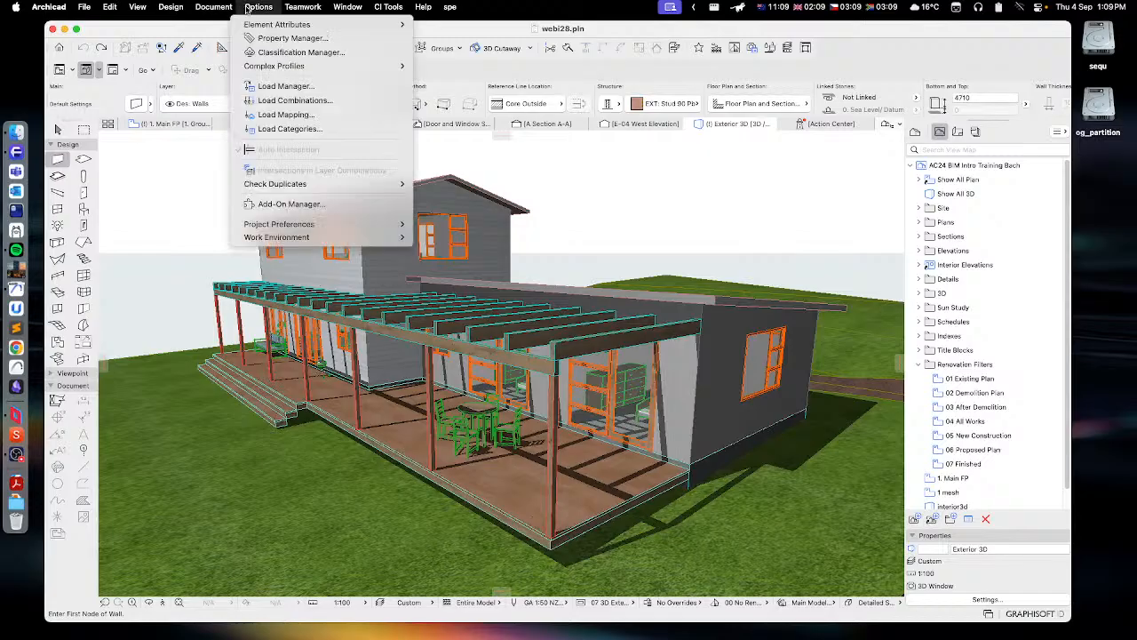
pyautogui.moveTo(362, 232)
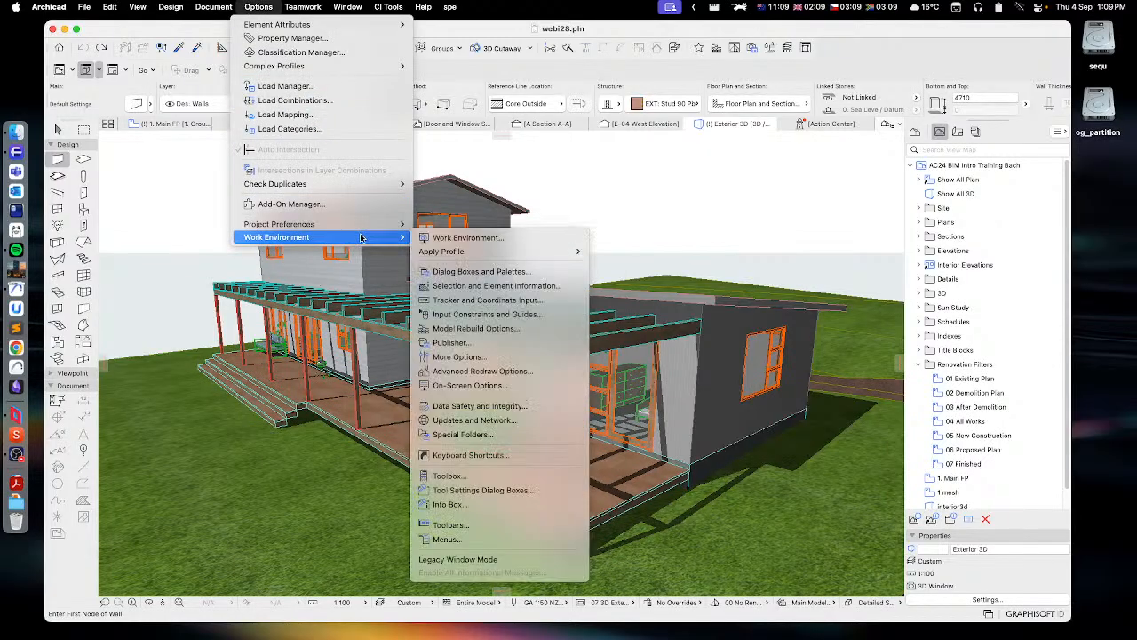
pyautogui.moveTo(465, 251)
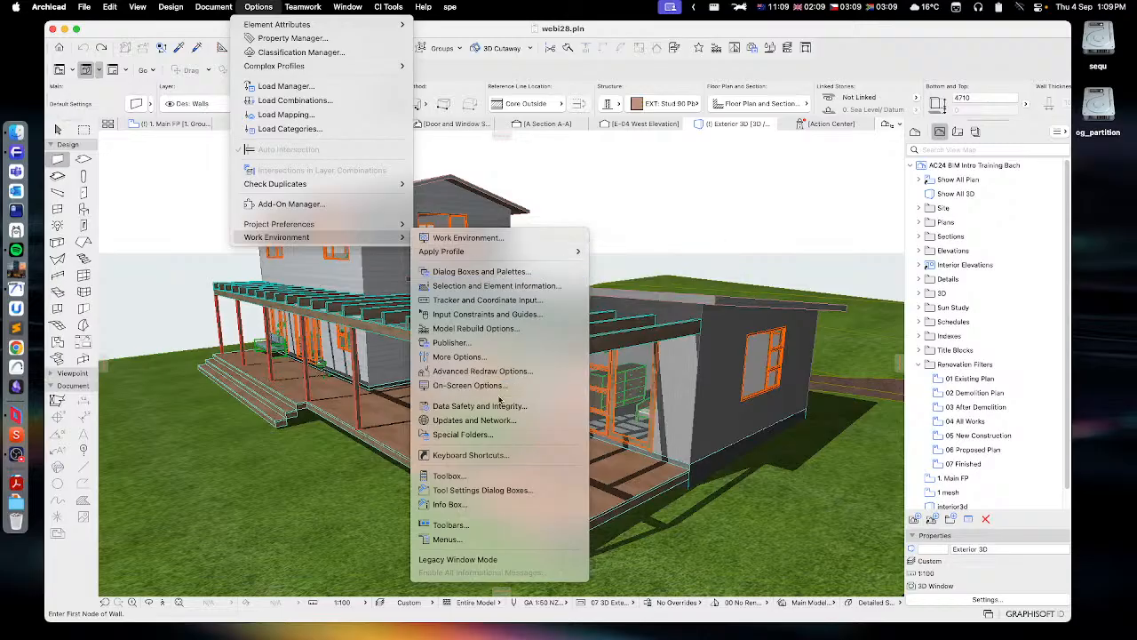
pyautogui.click(441, 478)
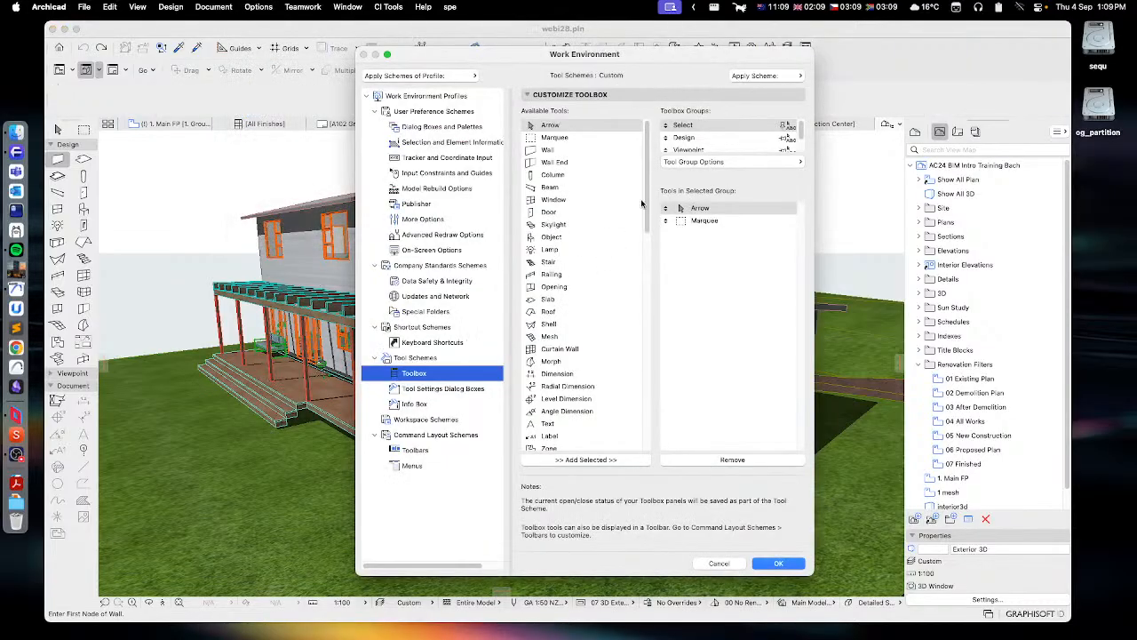
pyautogui.scroll(-15, 625, 432)
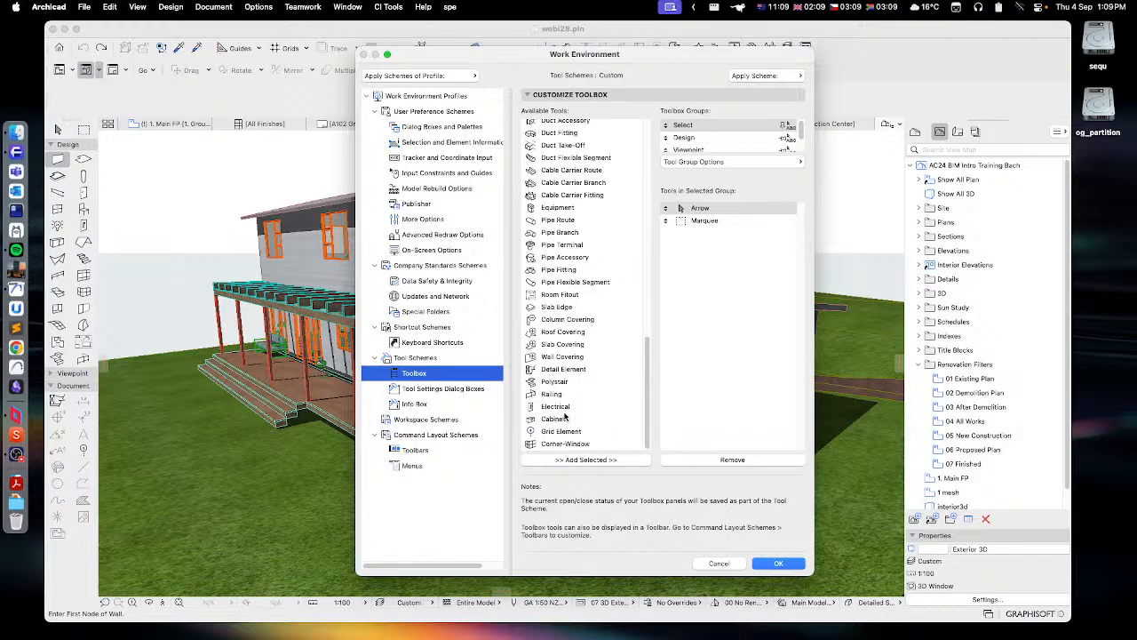
pyautogui.click(553, 307)
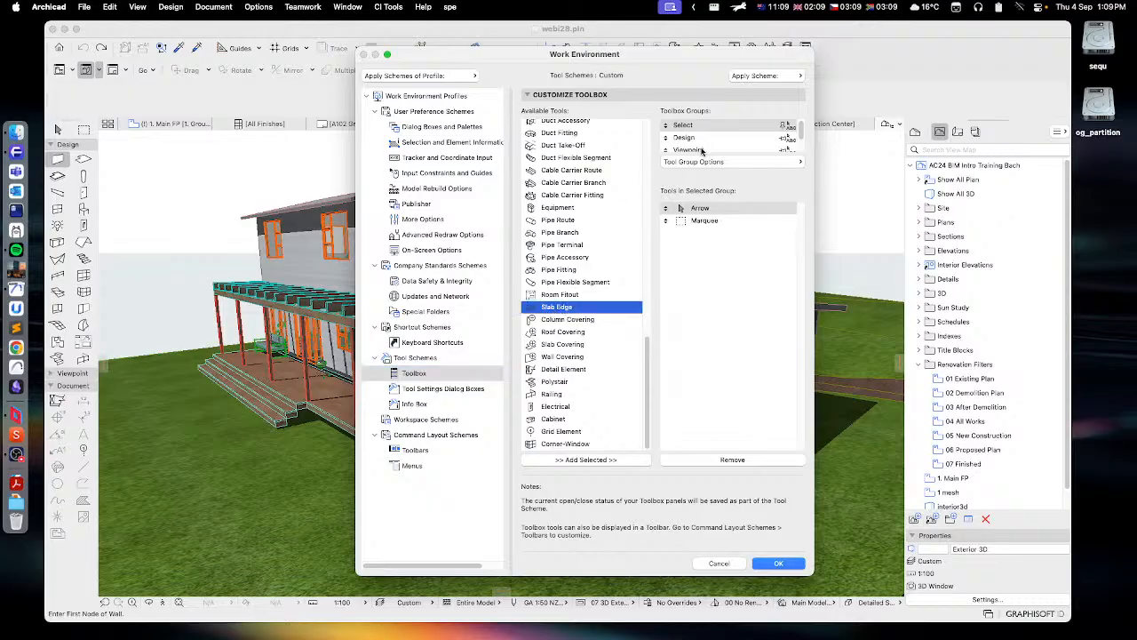
pyautogui.click(716, 563)
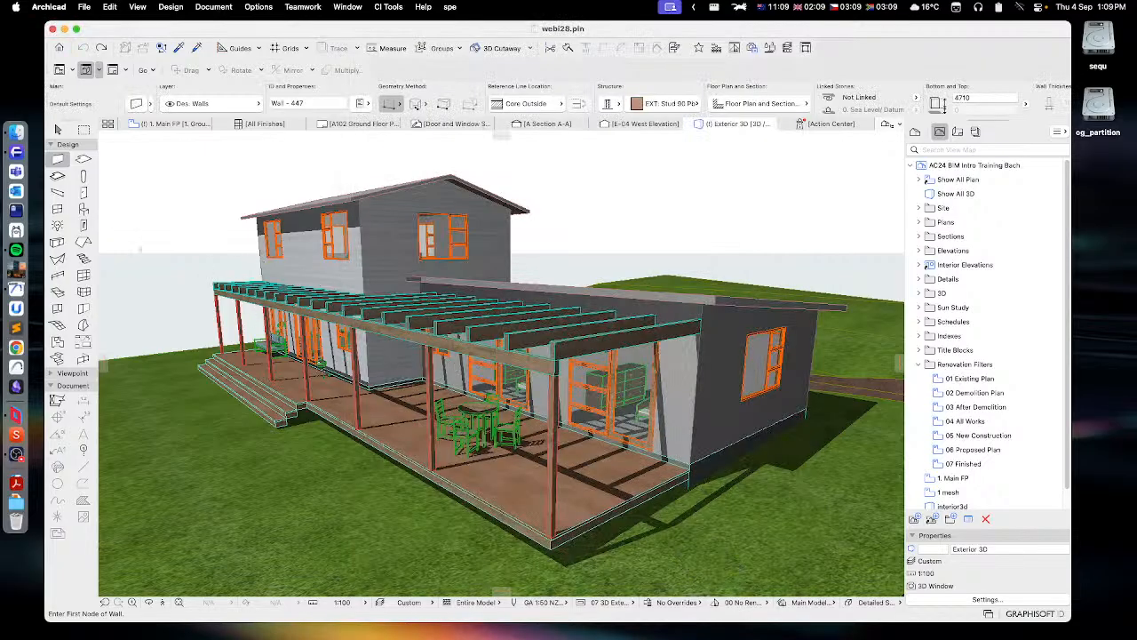
# - Place Slab Edge Steps along the long front edge of the deck slab
pyautogui.click(56, 177)
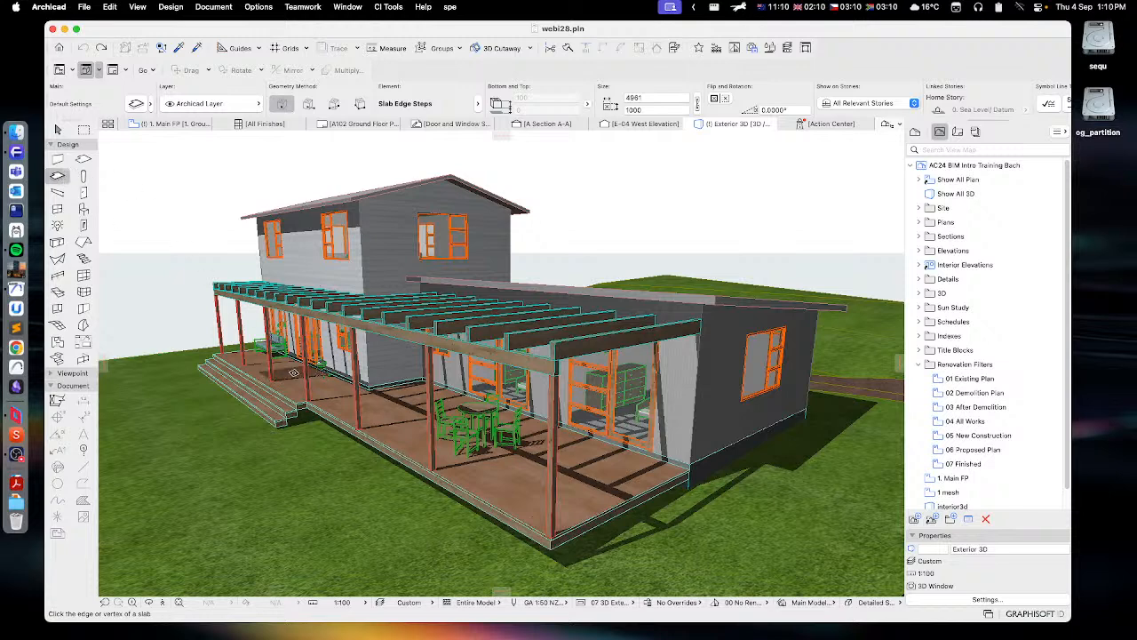
pyautogui.click(461, 493)
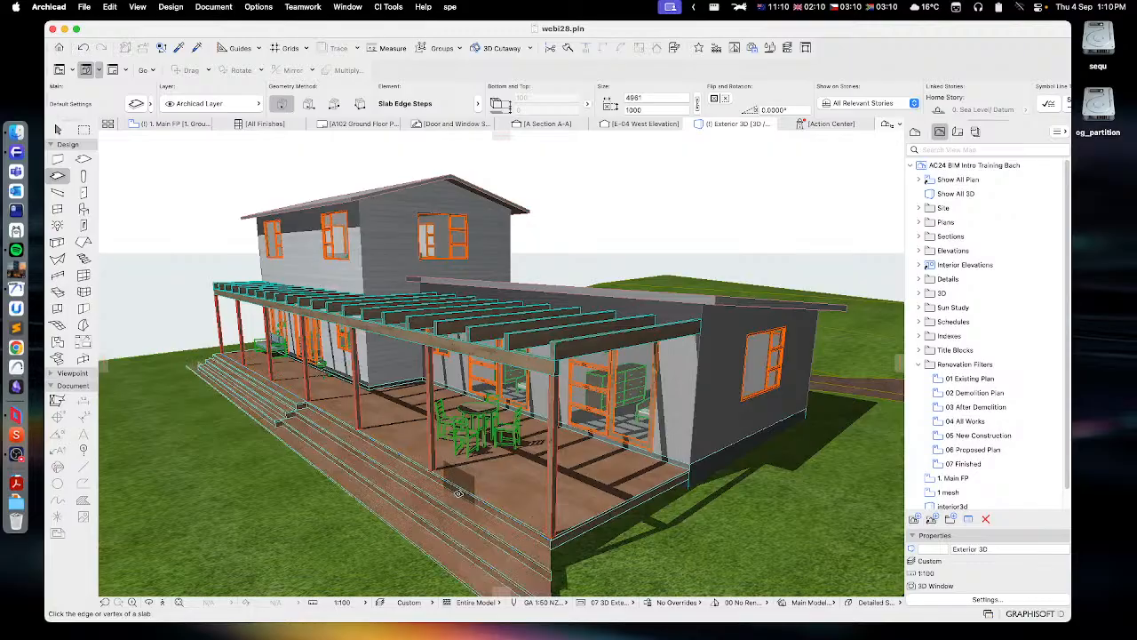
pyautogui.keyDown('shift'); pyautogui.moveTo(442, 500); pyautogui.dragTo(404, 462, button='middle'); pyautogui.keyUp('shift')
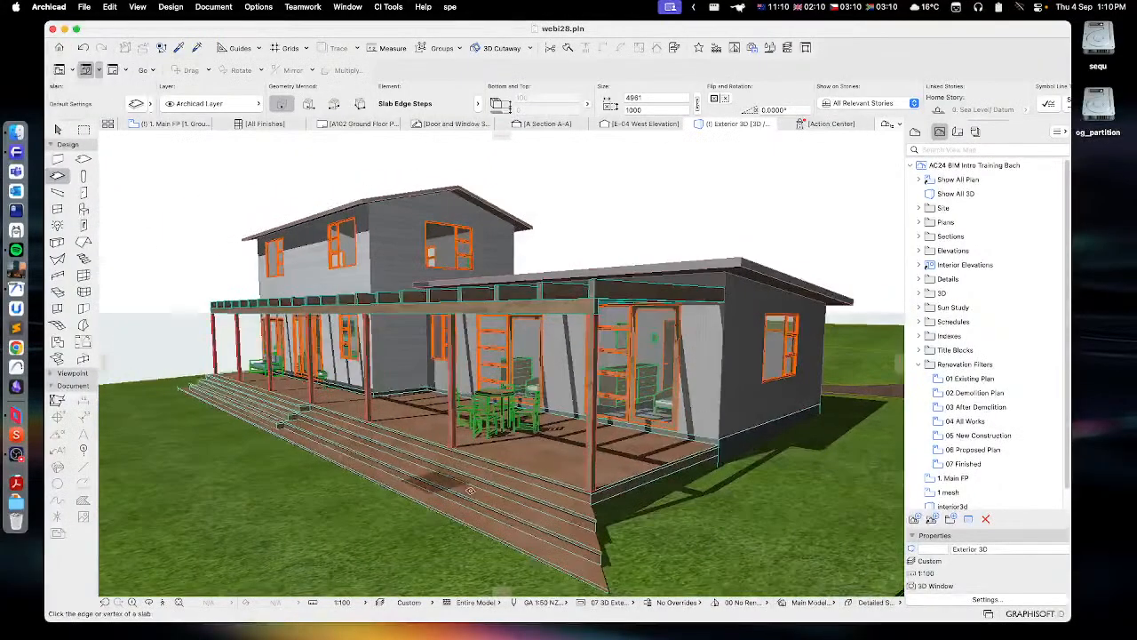
pyautogui.keyDown('shift'); pyautogui.moveTo(479, 497); pyautogui.dragTo(517, 508, button='middle'); pyautogui.keyUp('shift')
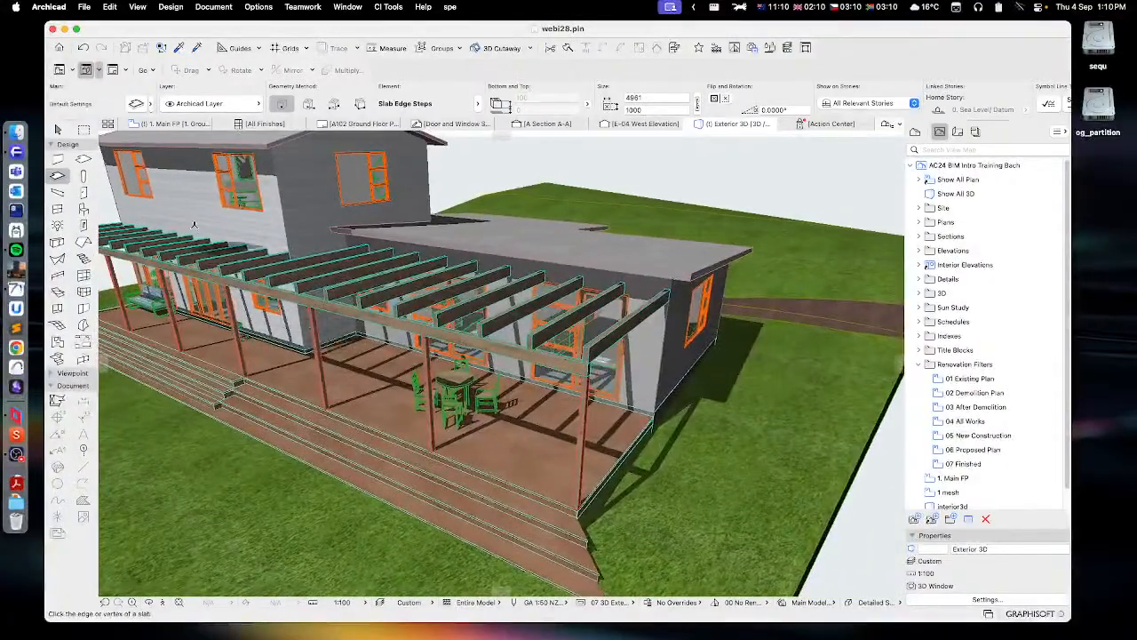
# - Insert a new node in the deck slab's long front edge and pull it outward over the lawn
pyautogui.click(58, 130)
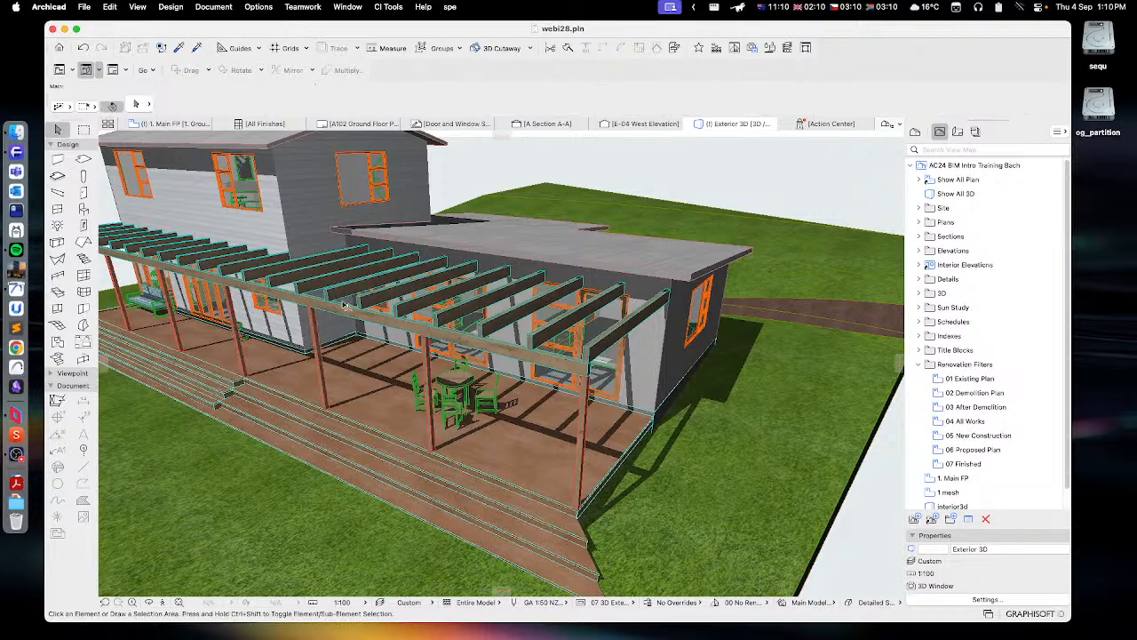
pyautogui.keyDown('shift'); pyautogui.moveTo(597, 496); pyautogui.dragTo(529, 480, button='middle'); pyautogui.keyUp('shift')
pyautogui.click(524, 480)
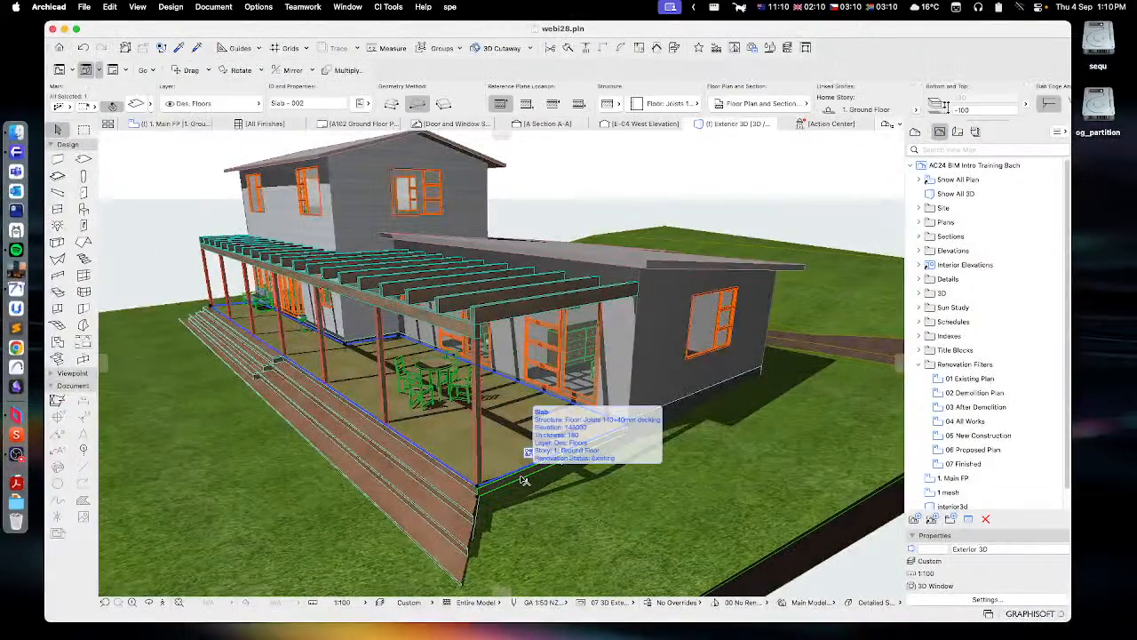
pyautogui.click(393, 431)
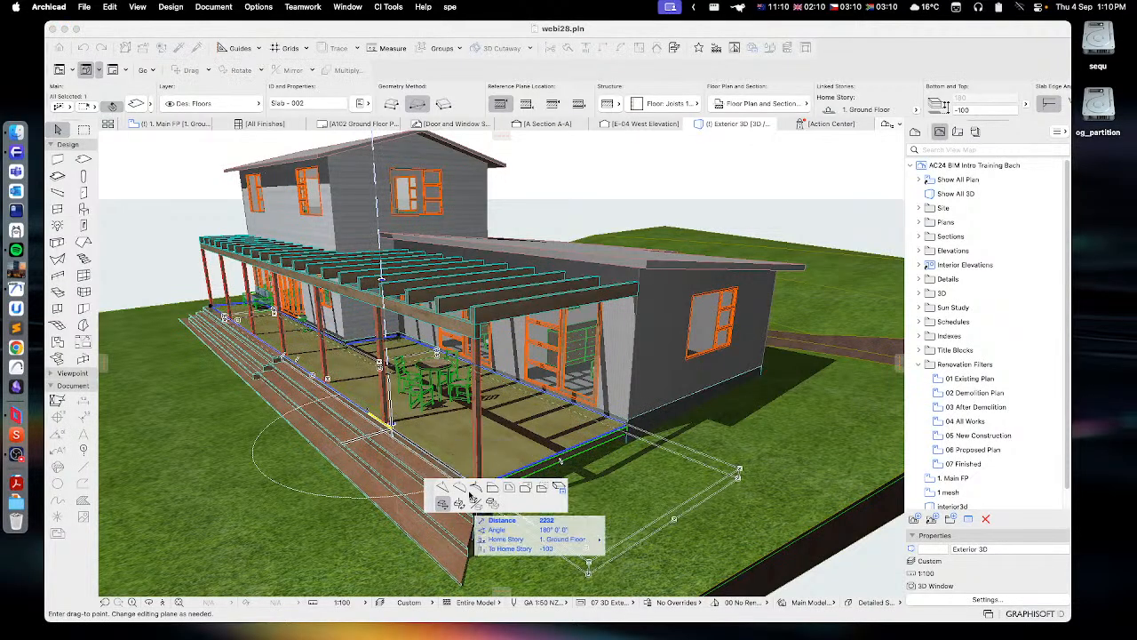
pyautogui.click(444, 487)
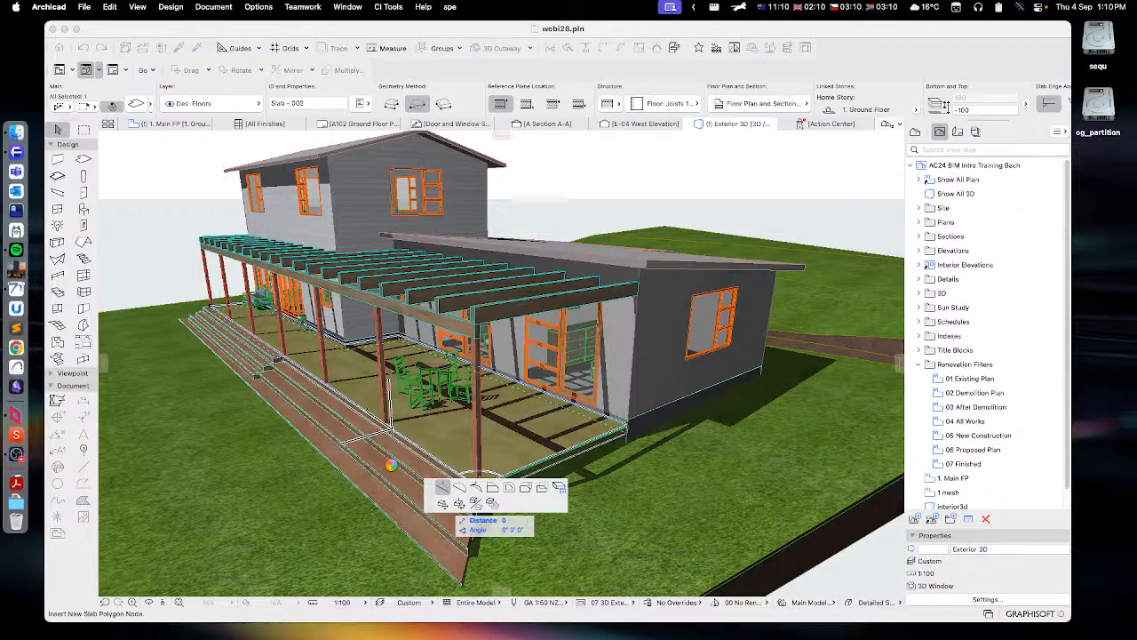
pyautogui.click(352, 442)
pyautogui.keyDown('shift'); pyautogui.moveTo(358, 474); pyautogui.dragTo(401, 487, button='middle'); pyautogui.keyUp('shift')
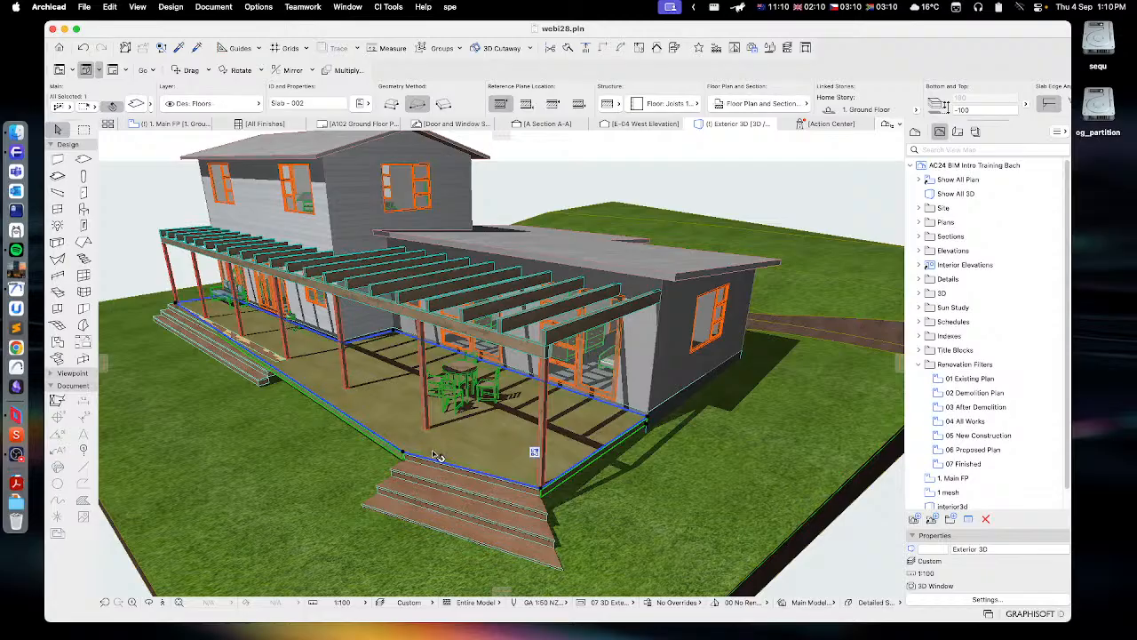
# - Try repositioning the deck slab's new node in front of the far existing steps, and undo the slab shape edits
pyautogui.moveTo(436, 456)
pyautogui.click(402, 454)
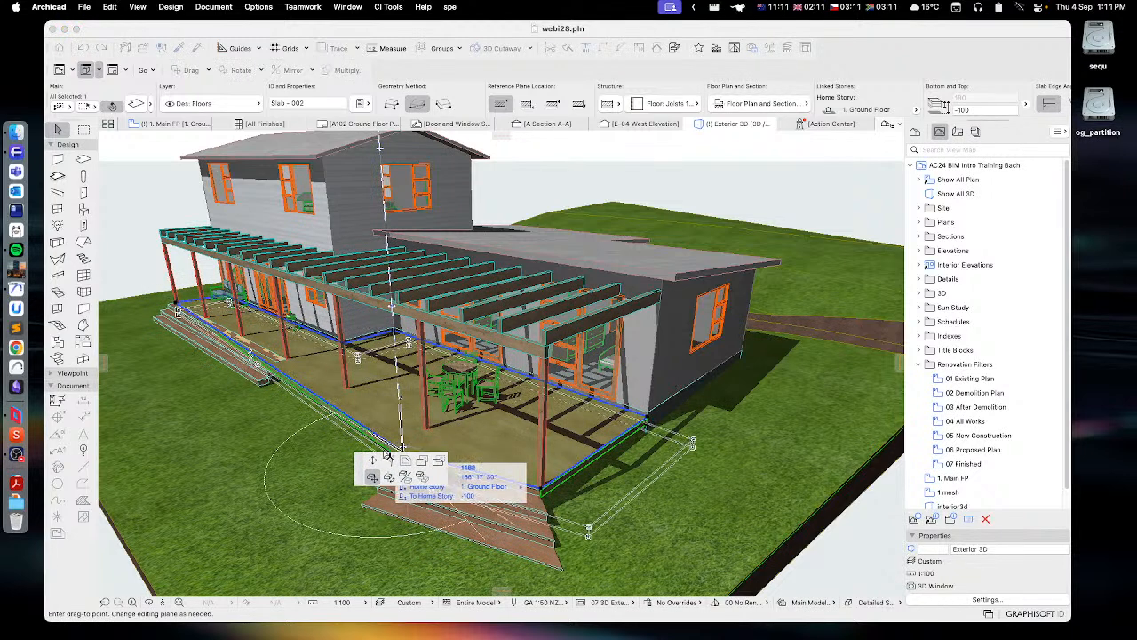
pyautogui.click(373, 463)
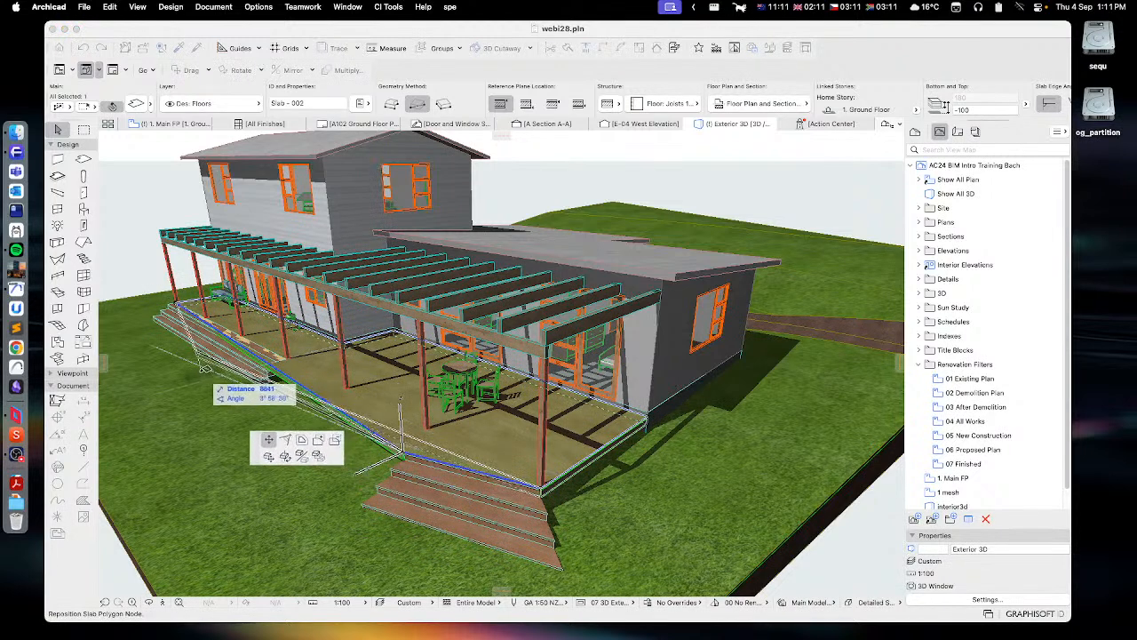
pyautogui.click(174, 364)
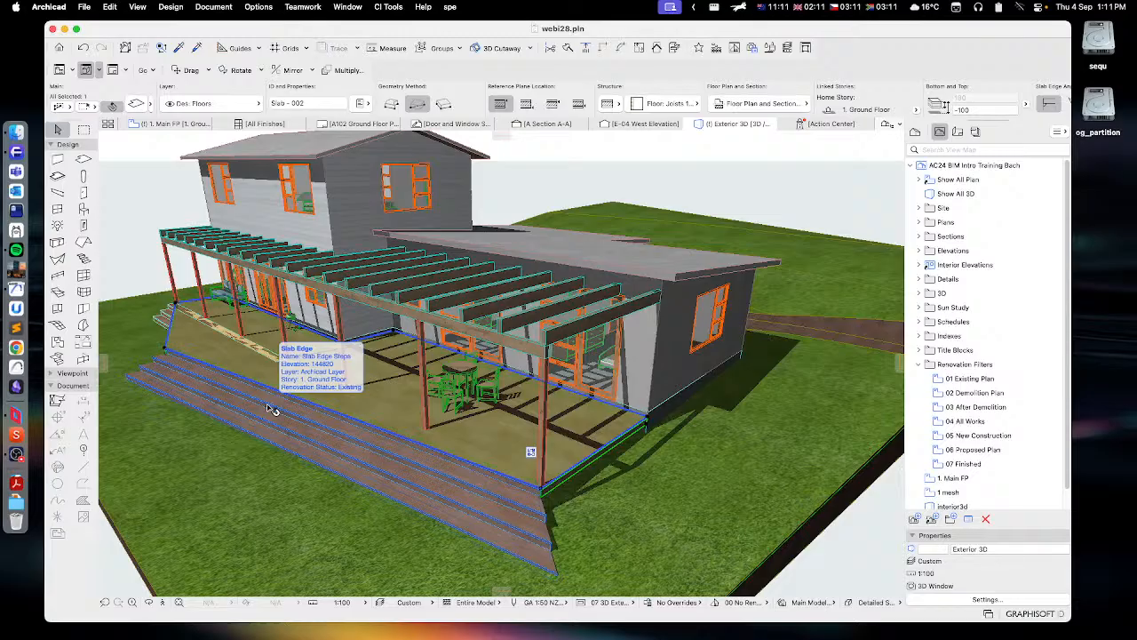
pyautogui.press('super+z')
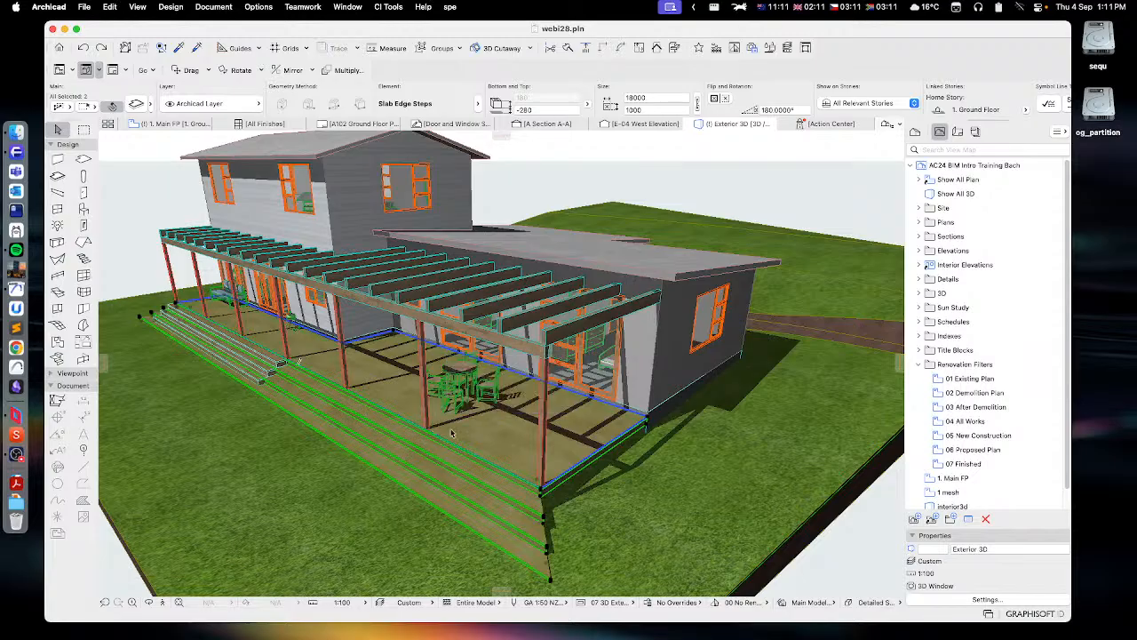
# - Delete only the added slab edge steps along the deck's front edge, restoring the deck slab if it is removed with them
pyautogui.press('Delete')
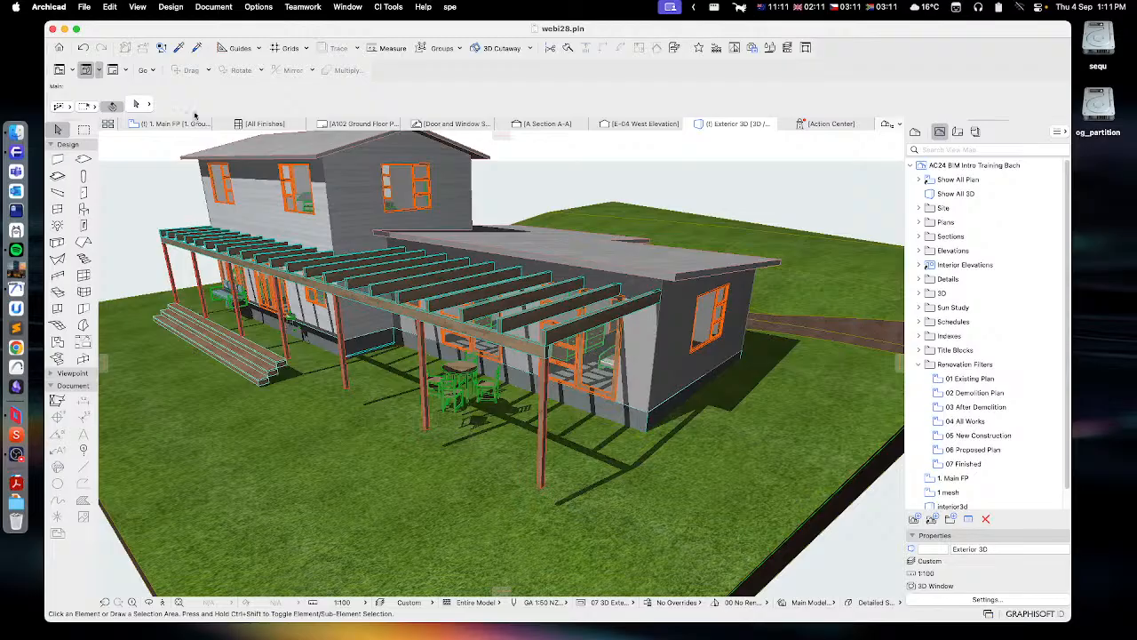
pyautogui.click(82, 47)
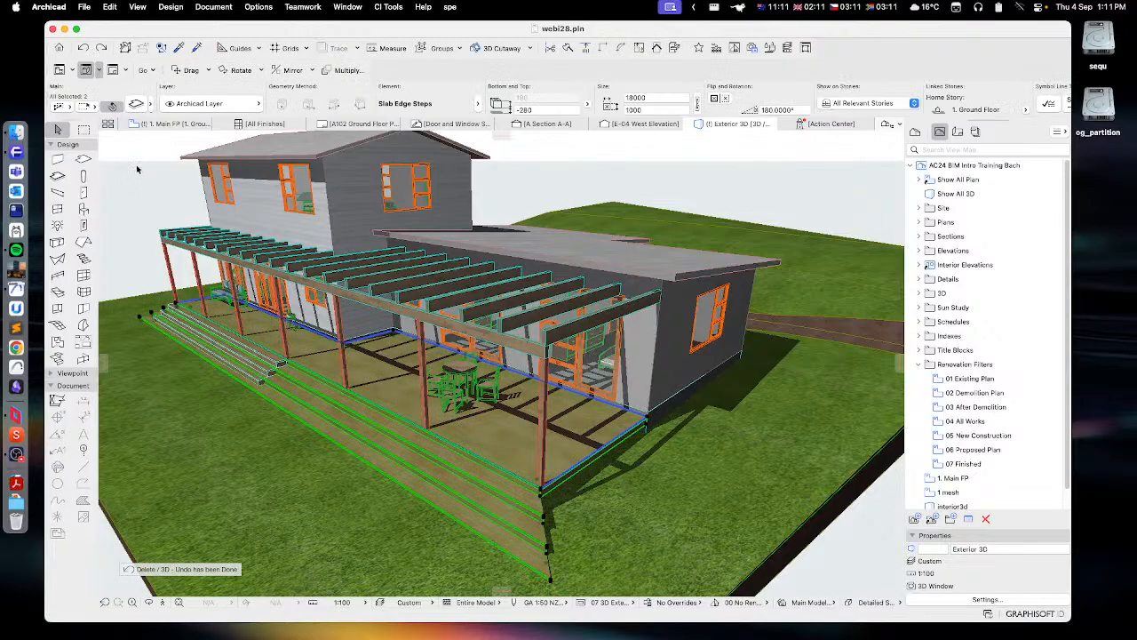
pyautogui.click(318, 400)
pyautogui.press('Delete')
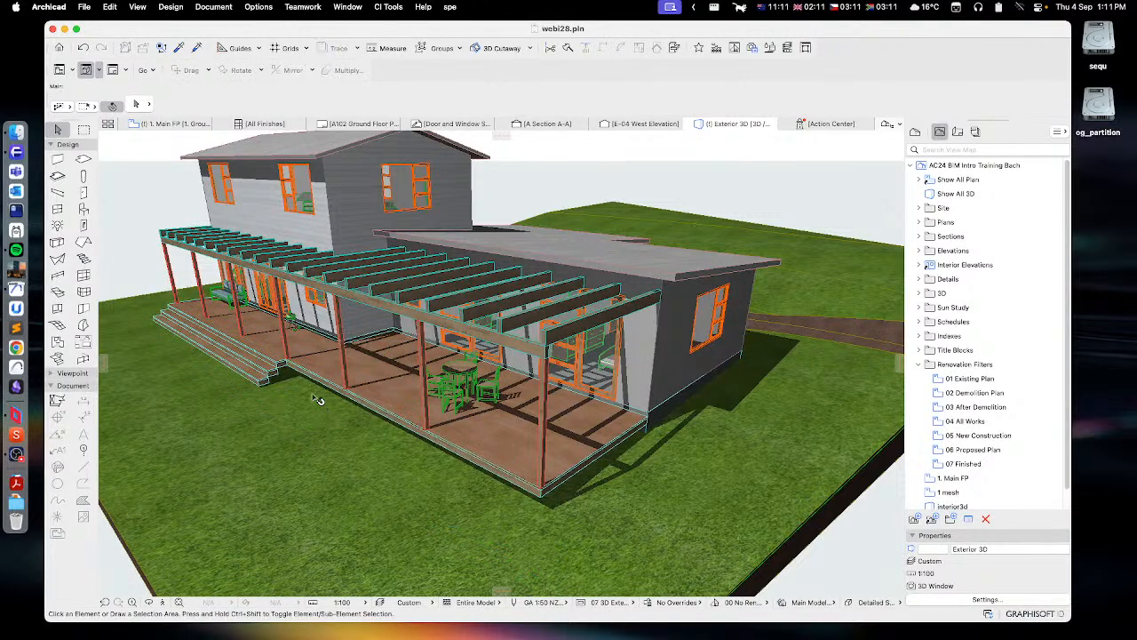
# - Set the Slab Edge tool's default element to Slab Edge Footing from the Slab Edges library folder
pyautogui.click(57, 176)
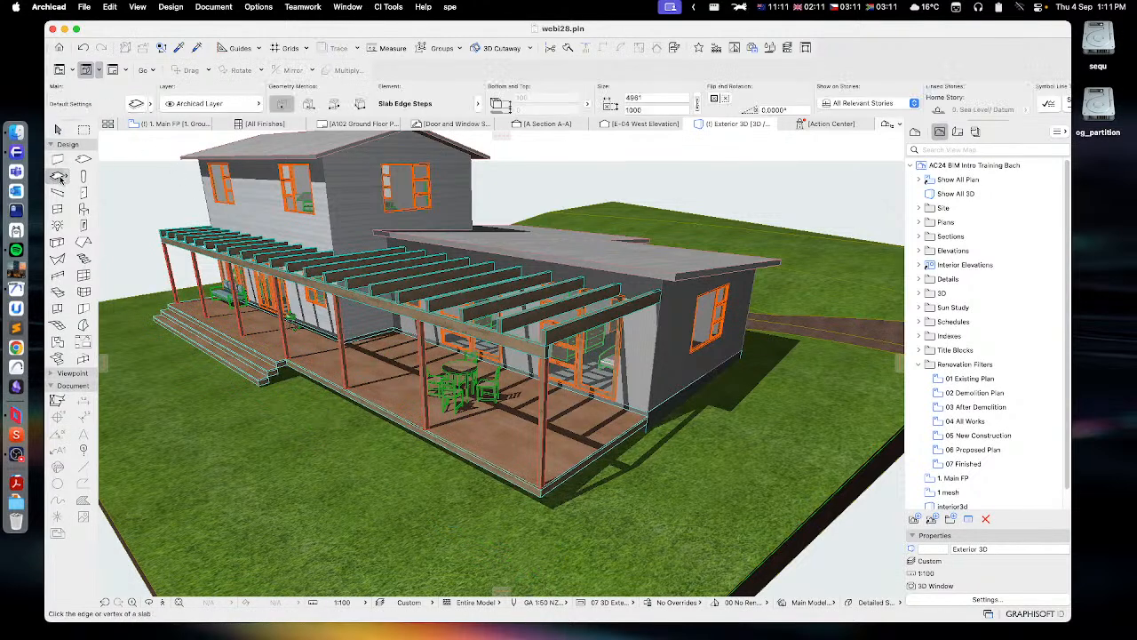
pyautogui.doubleClick(58, 176)
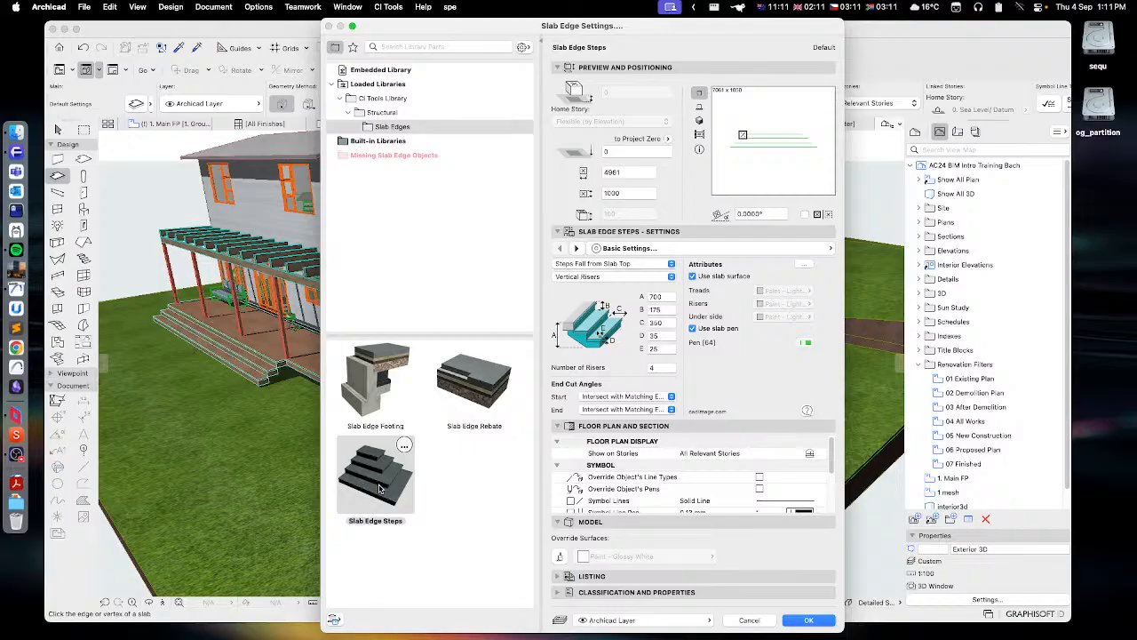
pyautogui.click(372, 383)
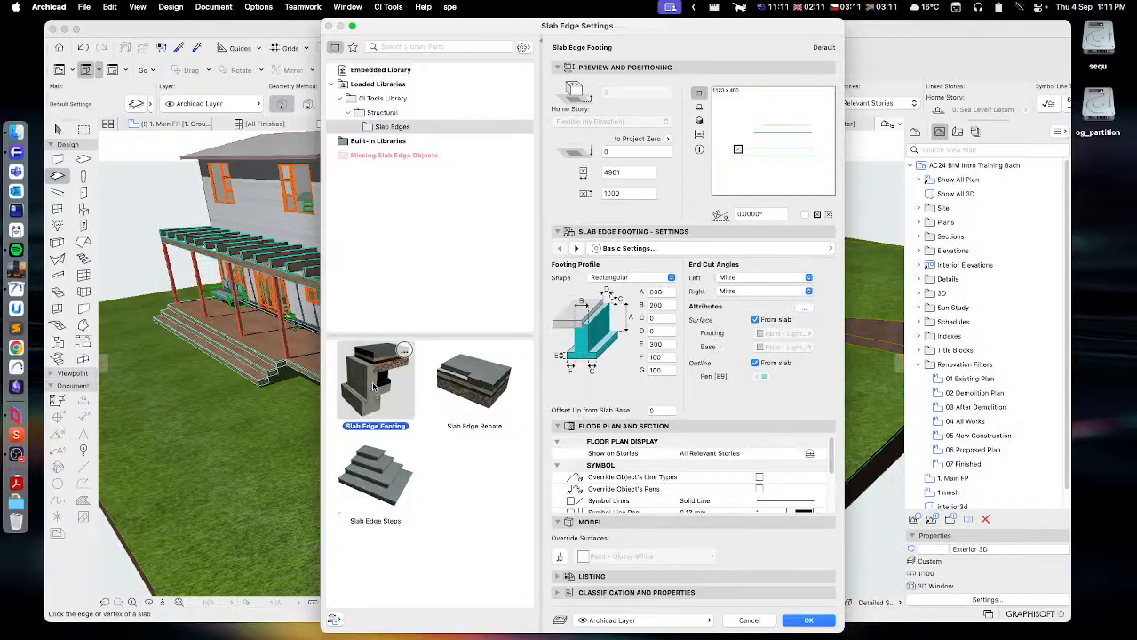
pyautogui.click(798, 620)
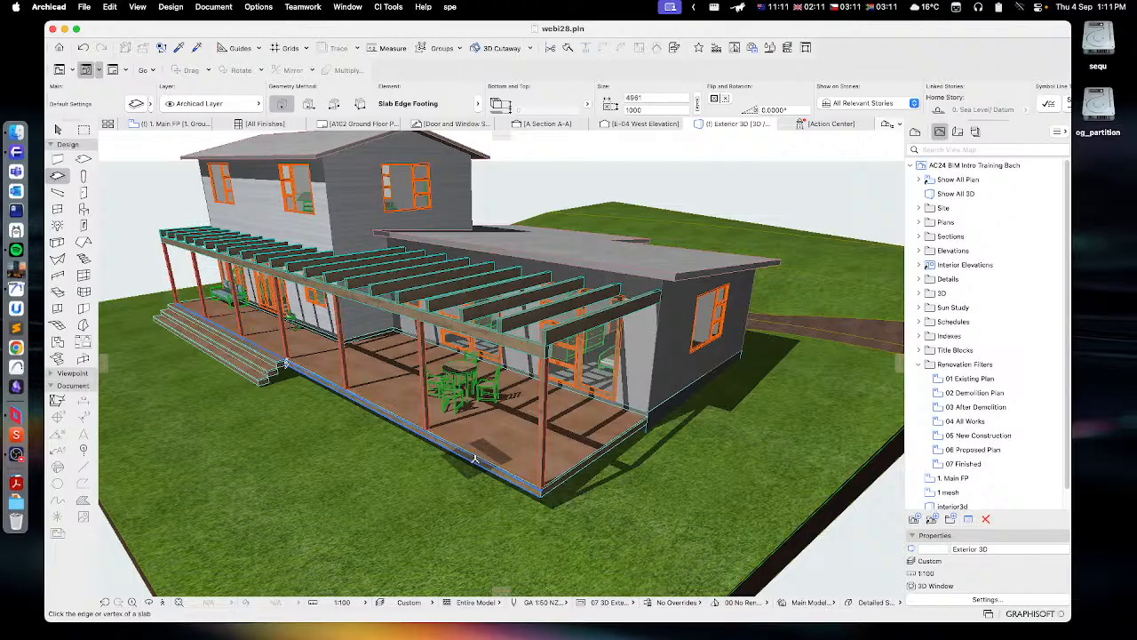
# - Try the Slab Edge Footing along the deck slab's long front edge, inspect its end at the outer corner, and undo the placement
pyautogui.click(475, 458)
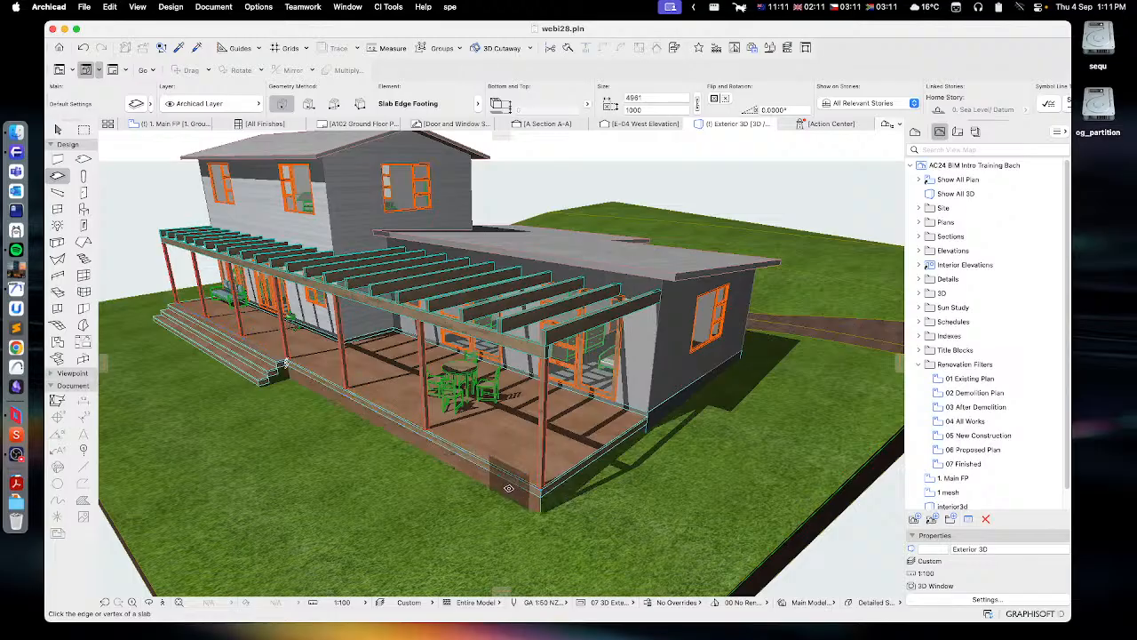
pyautogui.keyDown('shift'); pyautogui.moveTo(517, 489); pyautogui.dragTo(363, 356, button='middle'); pyautogui.keyUp('shift')
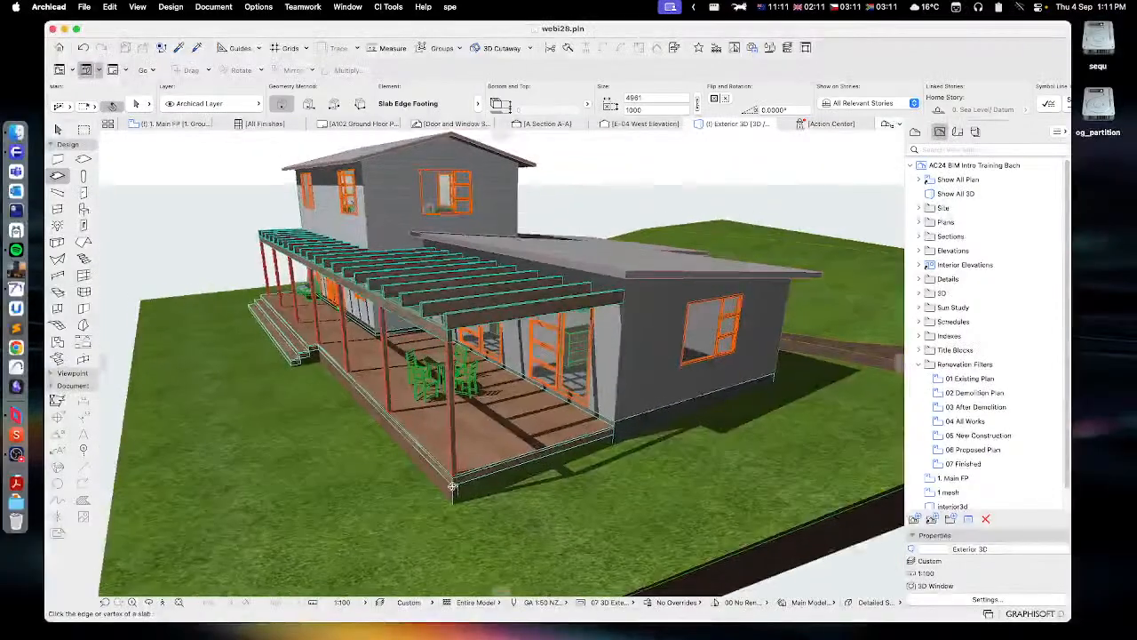
pyautogui.keyDown('shift'); pyautogui.moveTo(452, 486); pyautogui.dragTo(519, 487, button='middle'); pyautogui.keyUp('shift')
pyautogui.scroll(10, 382, 445)
pyautogui.scroll(-5, 519, 488)
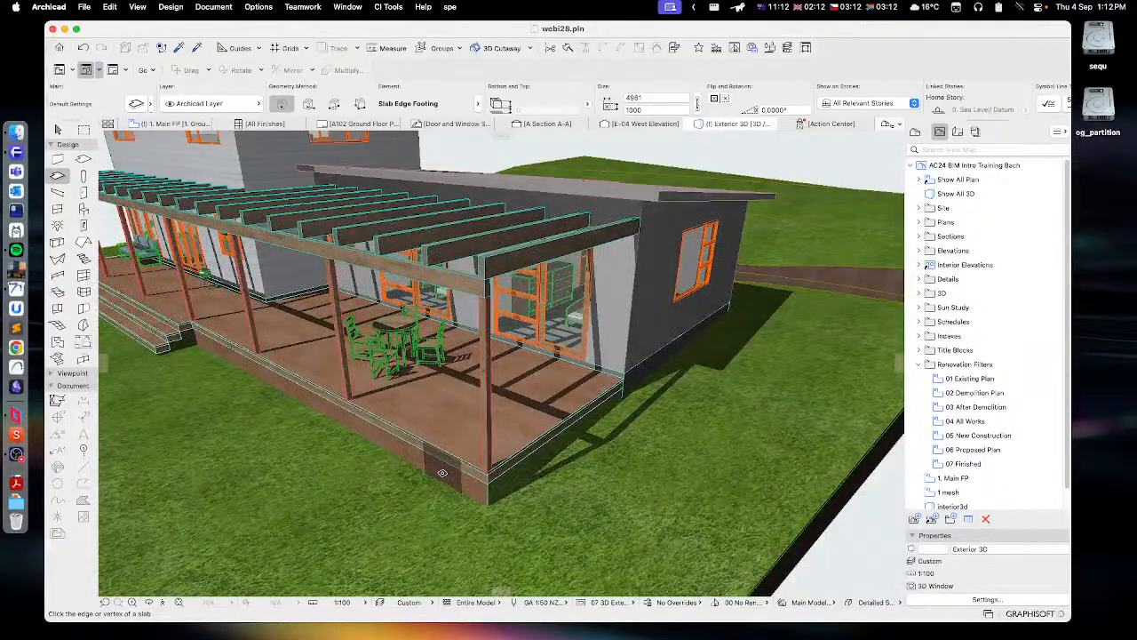
pyautogui.press('super+z')
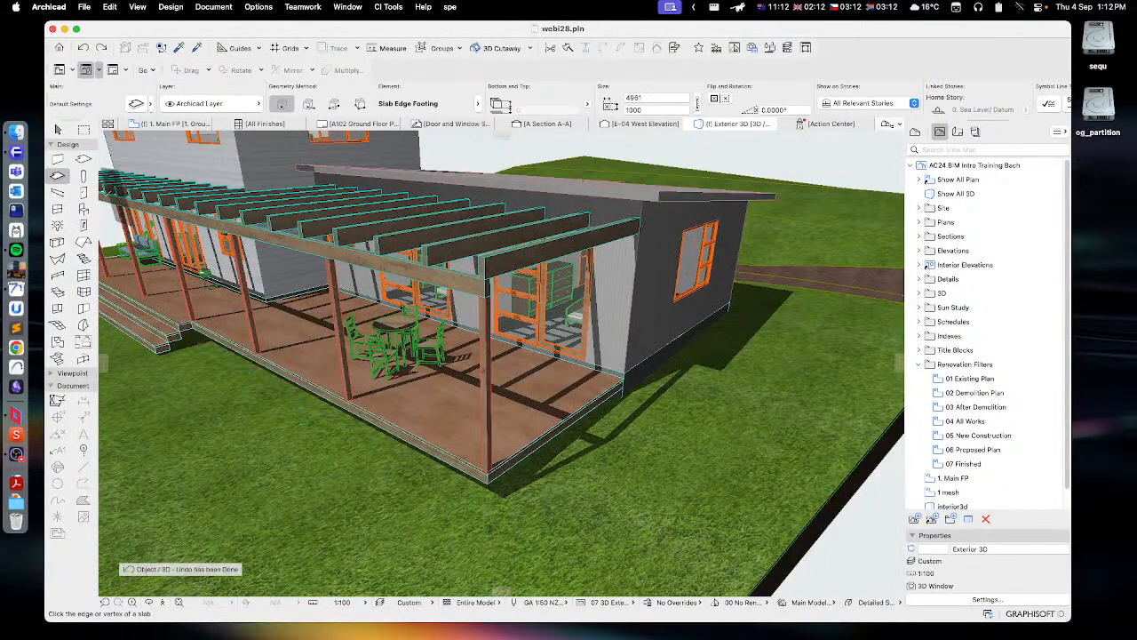
# - Set the Slab Edge tool's default element to Slab Edge Rebate
pyautogui.doubleClick(59, 177)
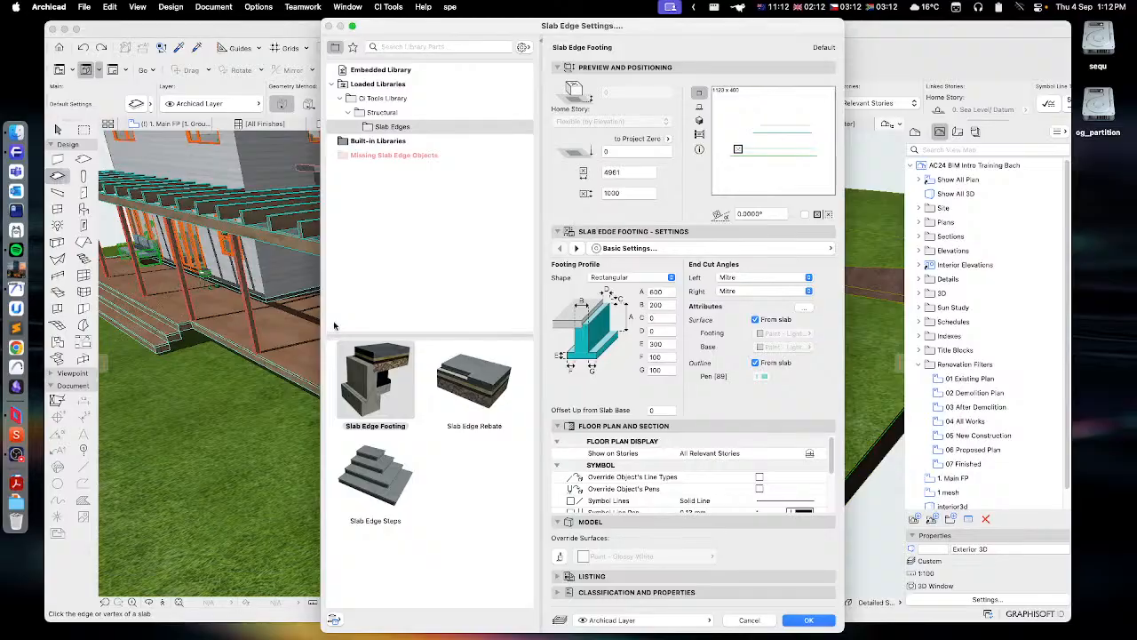
pyautogui.click(449, 383)
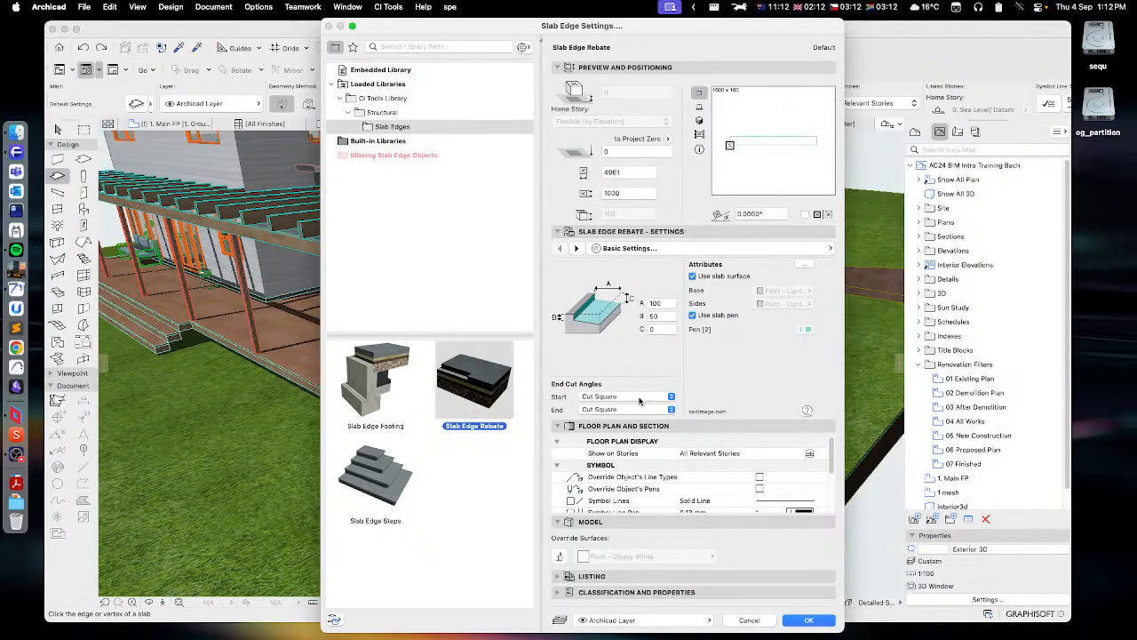
pyautogui.click(805, 621)
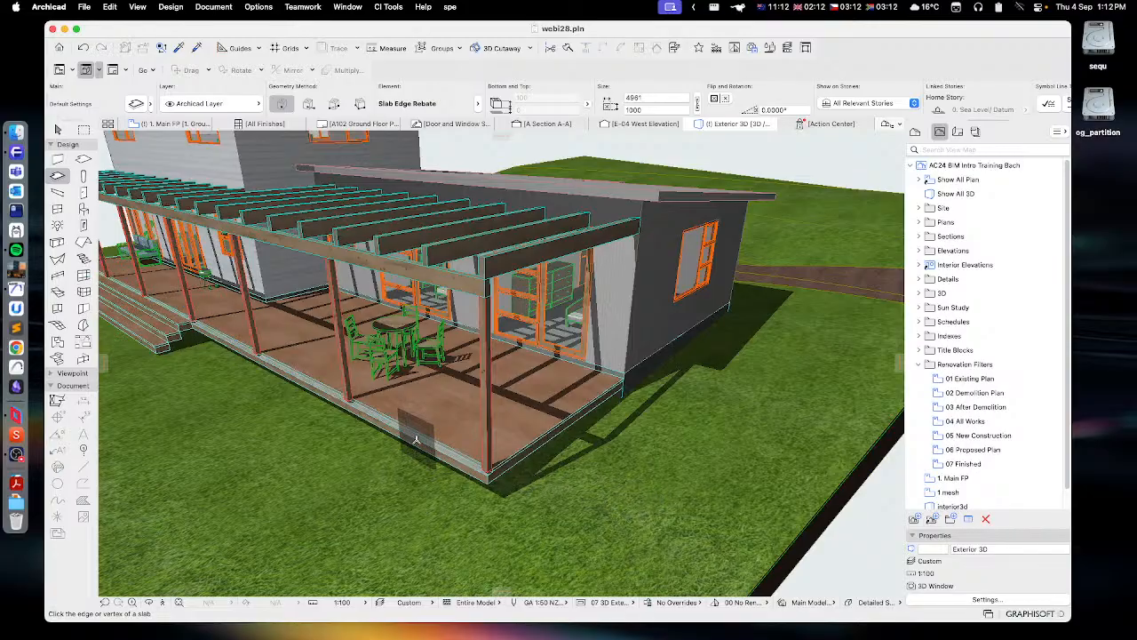
# - Try the Slab Edge Rebate along the deck slab's long front edge, inspect the recess along that edge, and undo the placement
pyautogui.moveTo(418, 436); pyautogui.dragTo(500, 504, button='middle')
pyautogui.scroll(10, 550, 548)
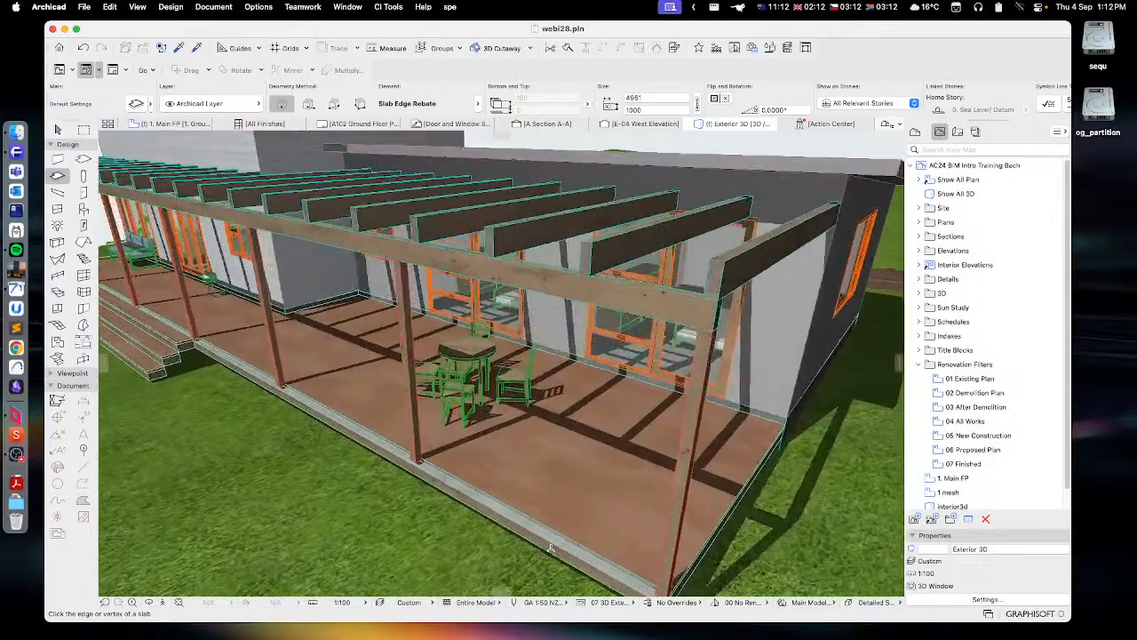
pyautogui.scroll(-10, 533, 533)
pyautogui.scroll(8, 480, 515)
pyautogui.keyDown('shift'); pyautogui.moveTo(472, 510); pyautogui.dragTo(601, 537, button='middle'); pyautogui.keyUp('shift')
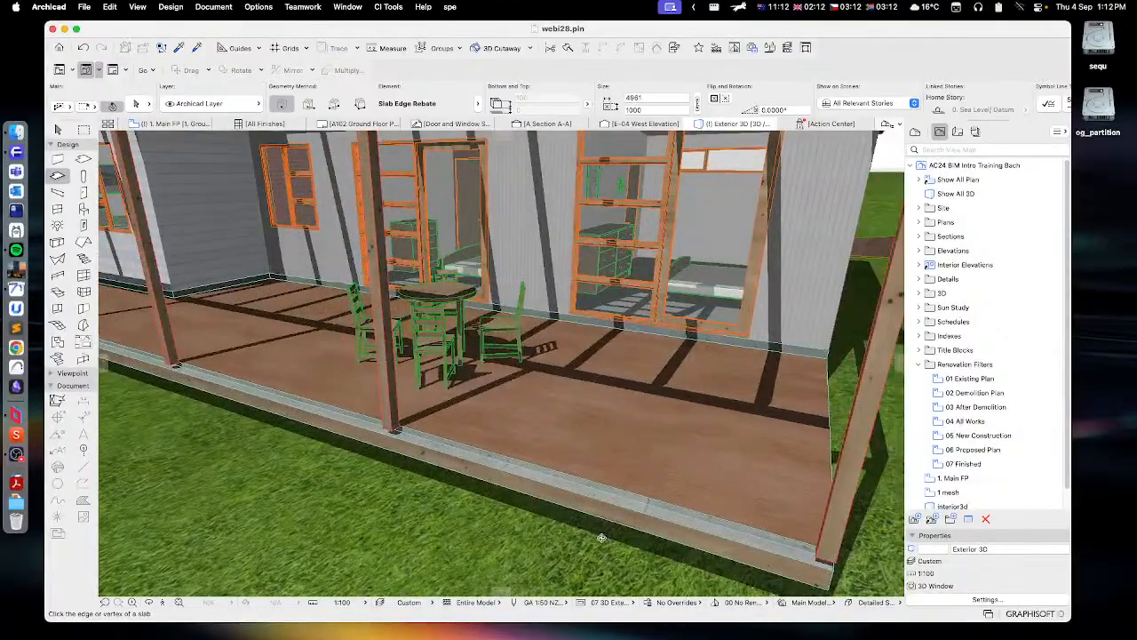
pyautogui.scroll(-10, 602, 538)
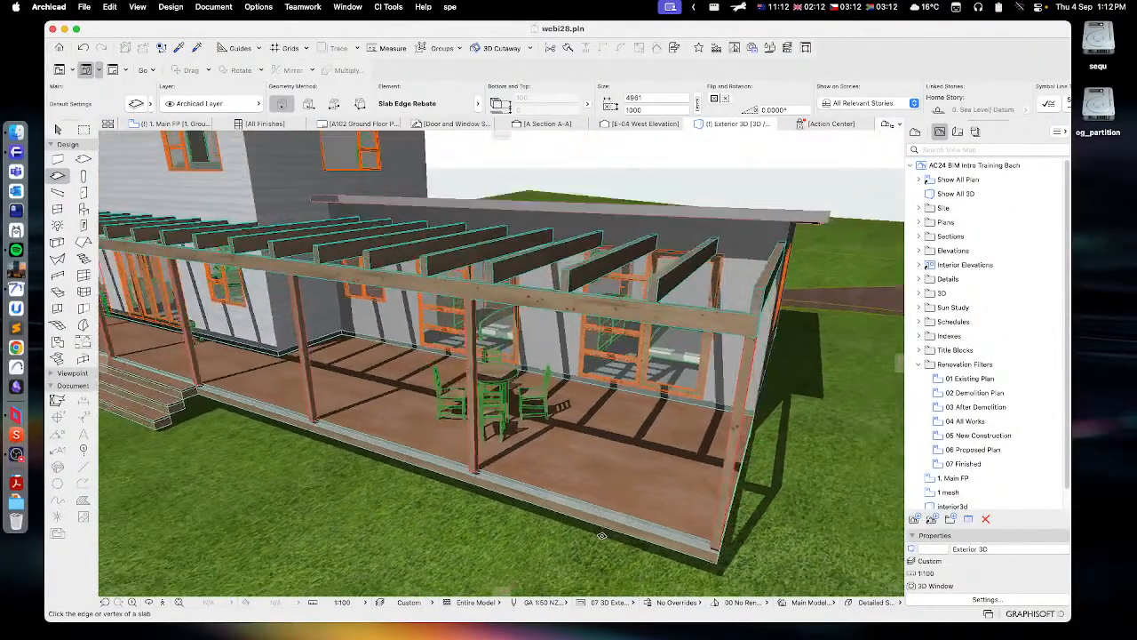
pyautogui.keyDown('shift'); pyautogui.moveTo(551, 523); pyautogui.dragTo(443, 510, button='middle'); pyautogui.keyUp('shift')
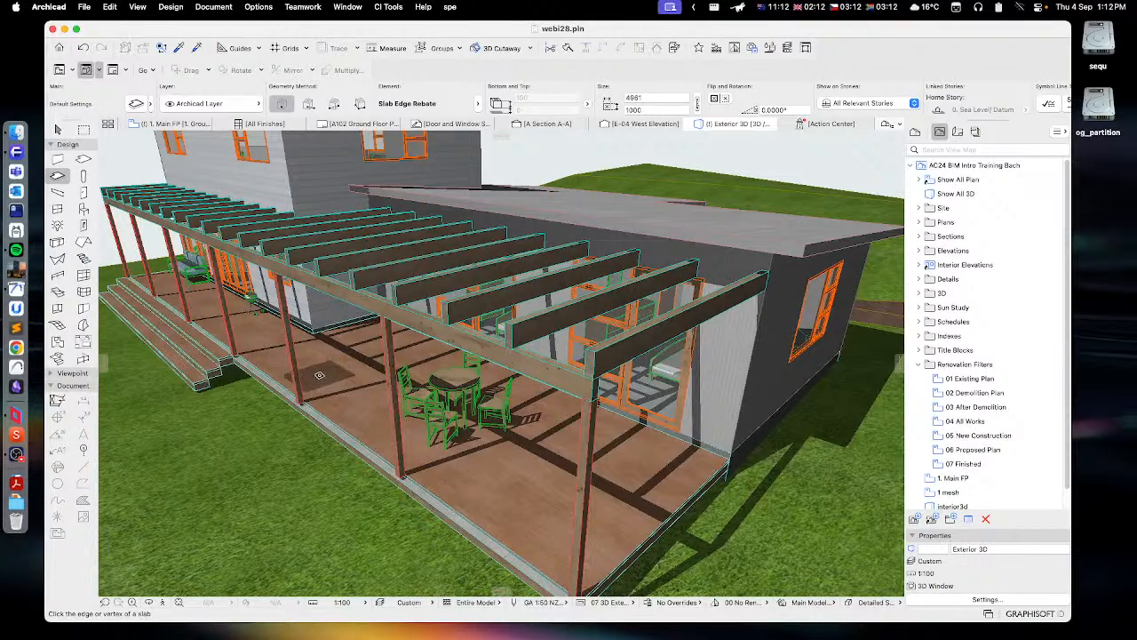
pyautogui.press('super+z')
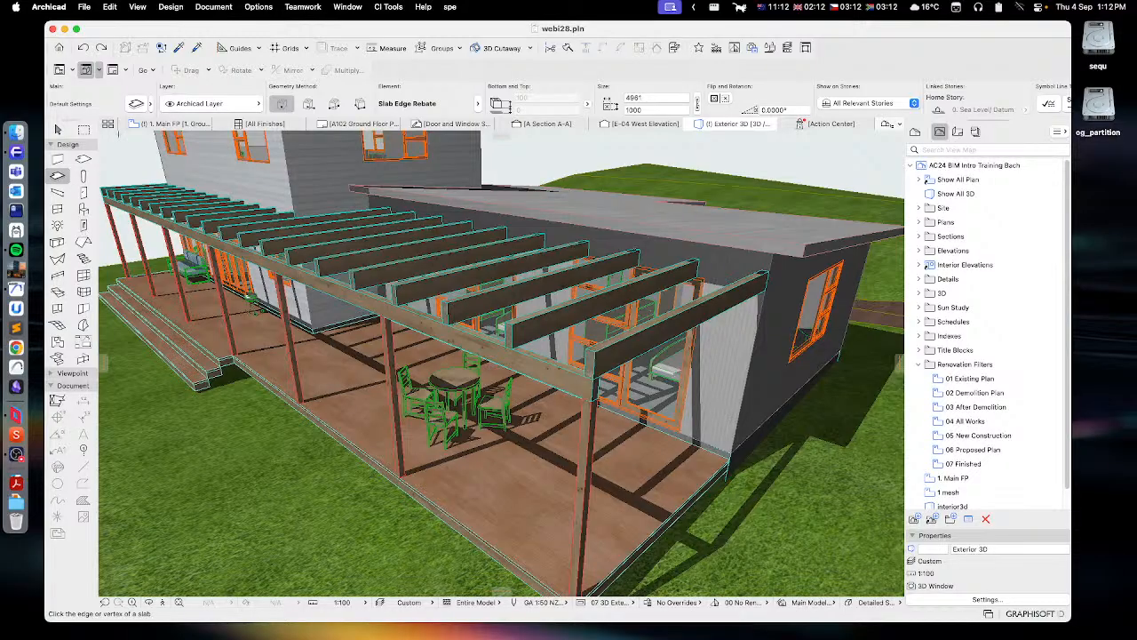
# - Review the Slab Edge Rebate's default settings, including its attributes and the available start end-cut angle options
pyautogui.click(136, 103)
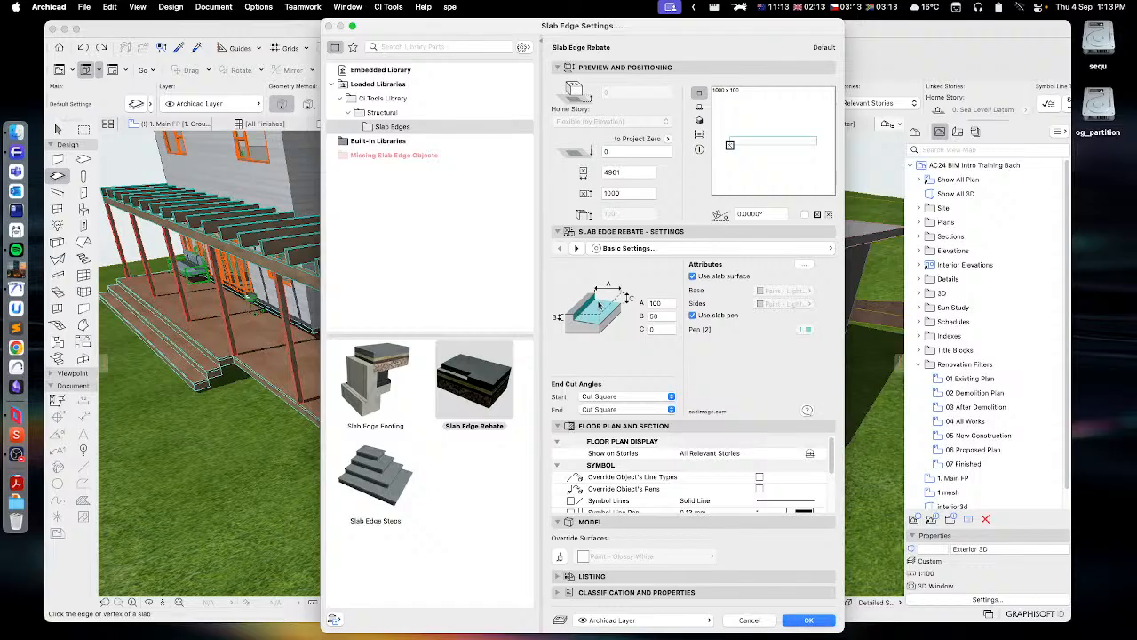
pyautogui.click(666, 252)
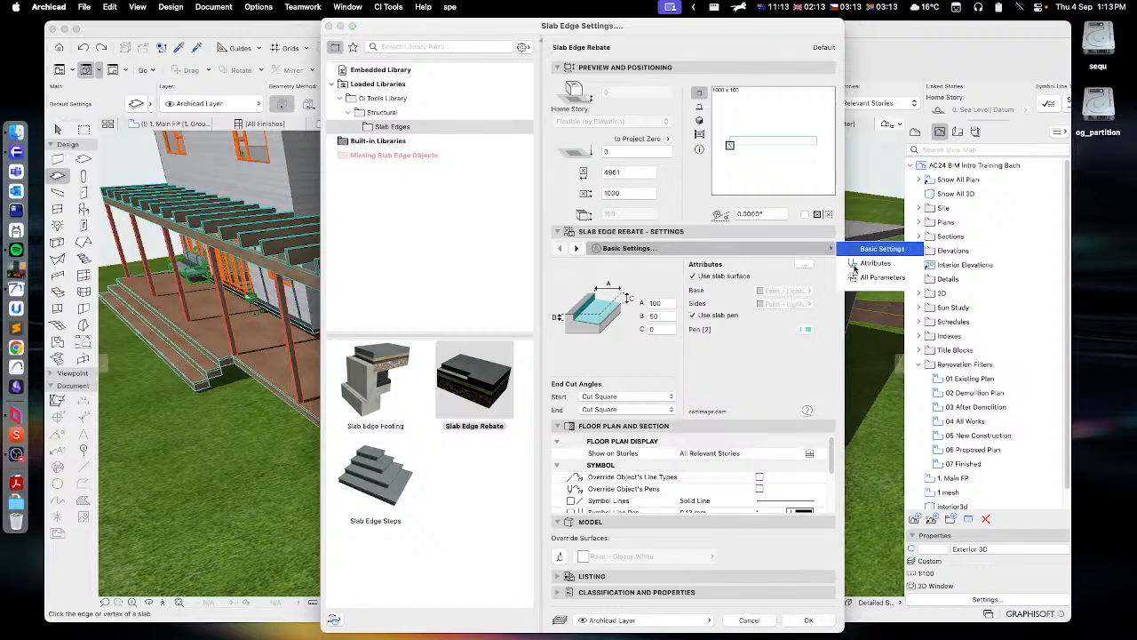
pyautogui.click(878, 265)
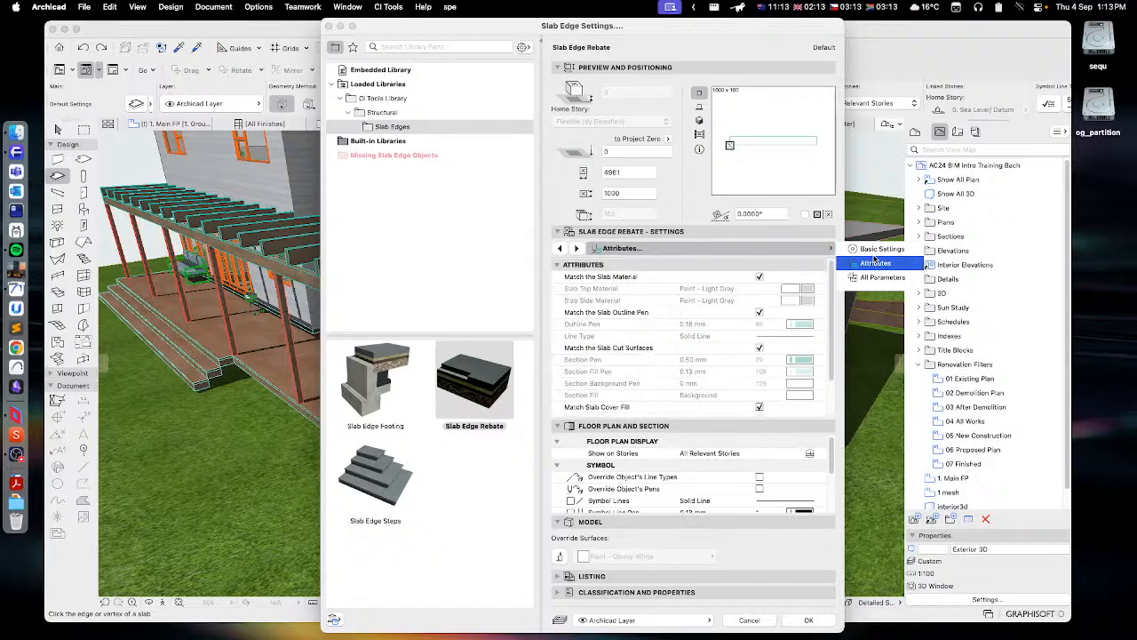
pyautogui.click(876, 250)
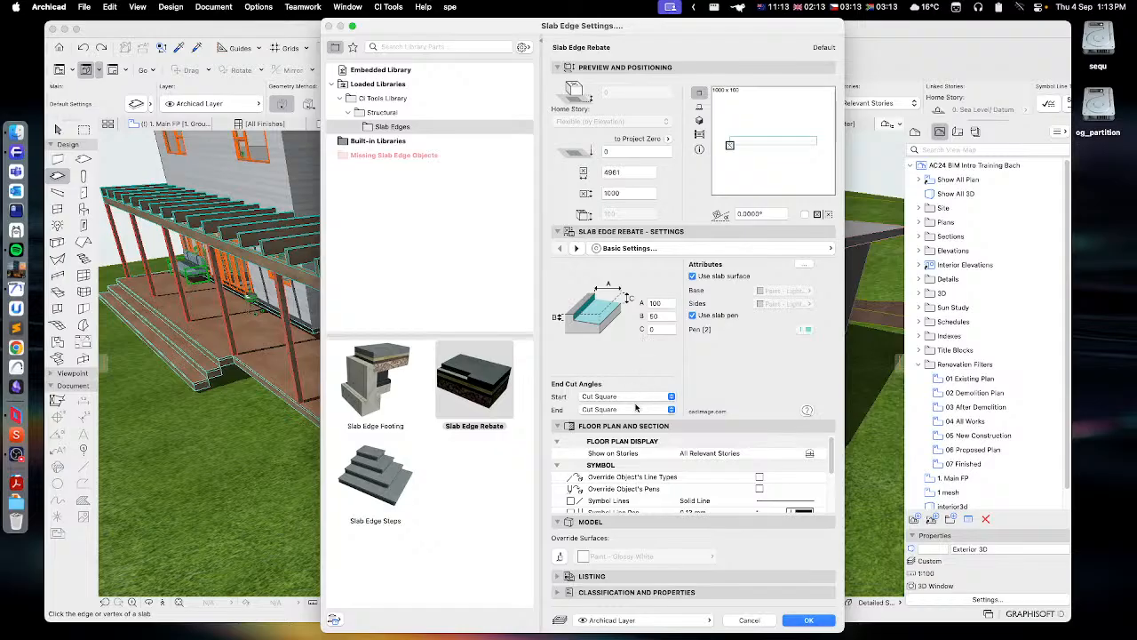
pyautogui.click(598, 397)
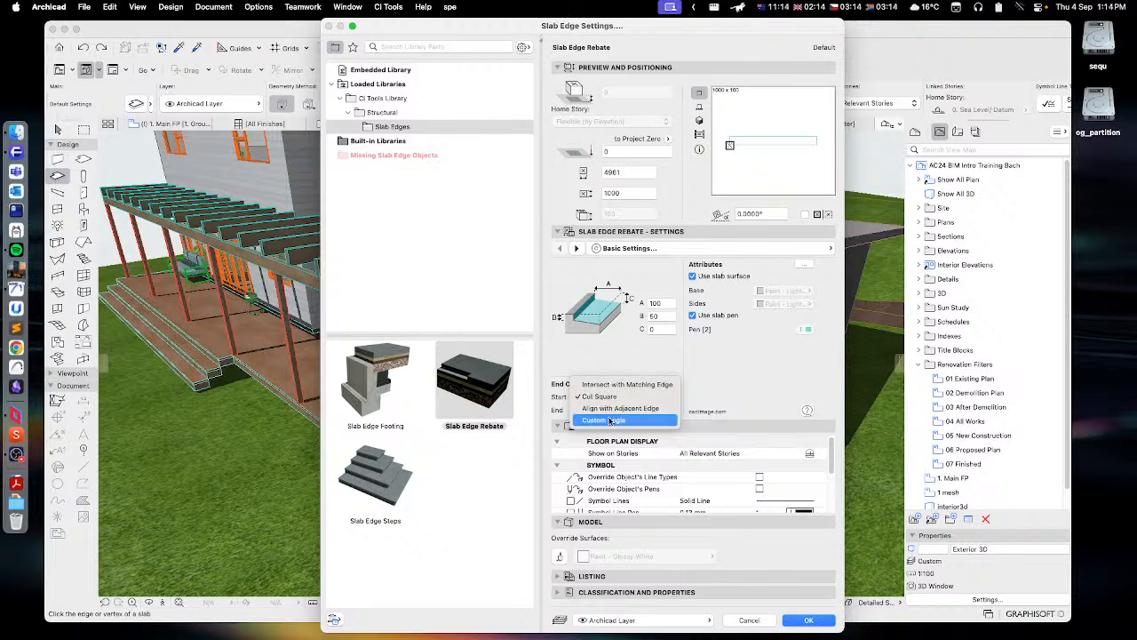
pyautogui.click(702, 365)
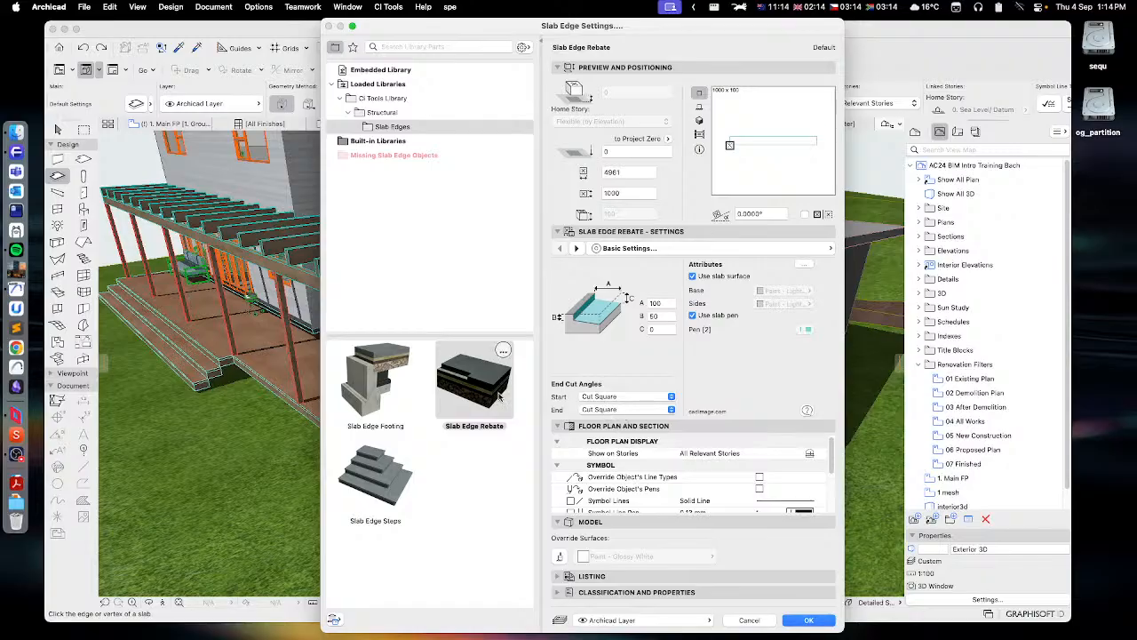
# - Preview the Slab Edge Footing in 3D and try its Sloping Back, Stepped and Bevelled Back profile shapes
pyautogui.moveTo(505, 379)
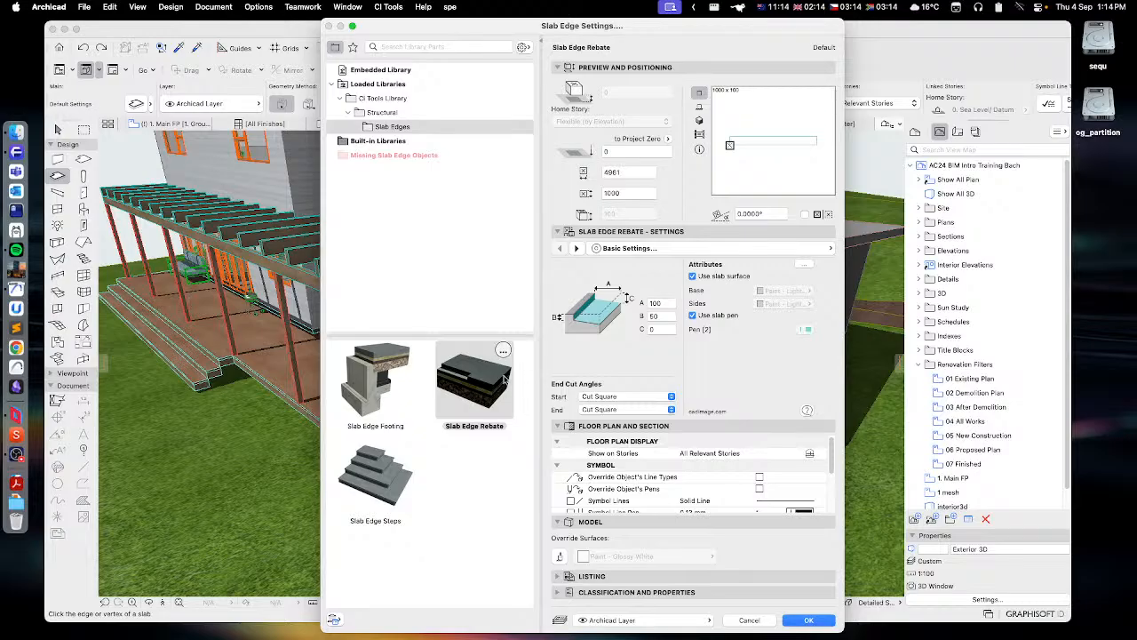
pyautogui.click(400, 393)
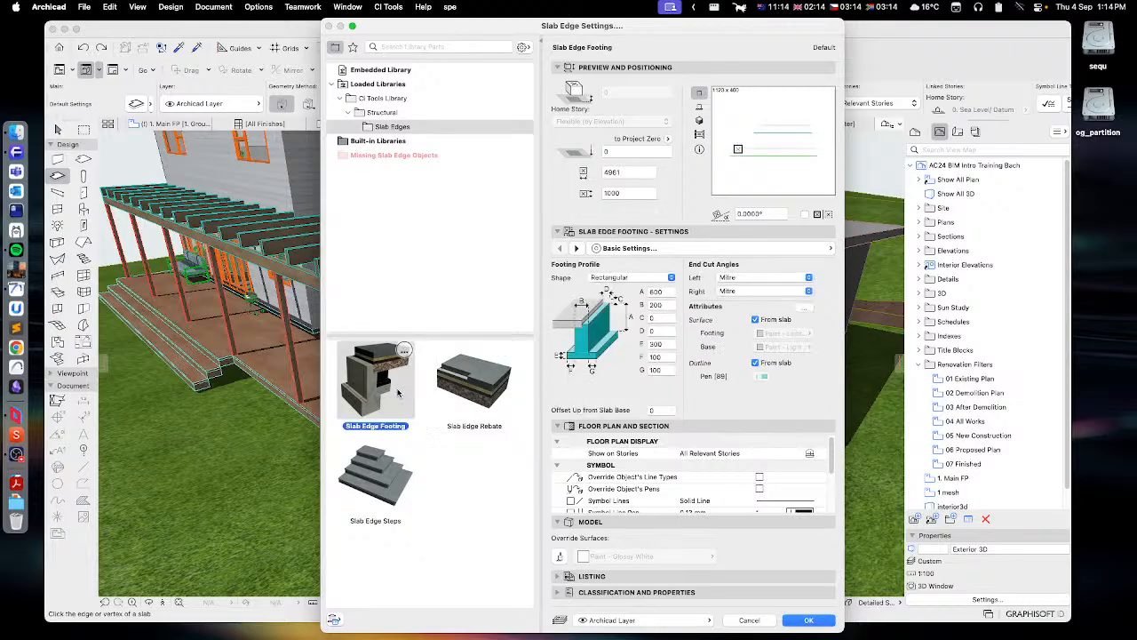
pyautogui.click(638, 278)
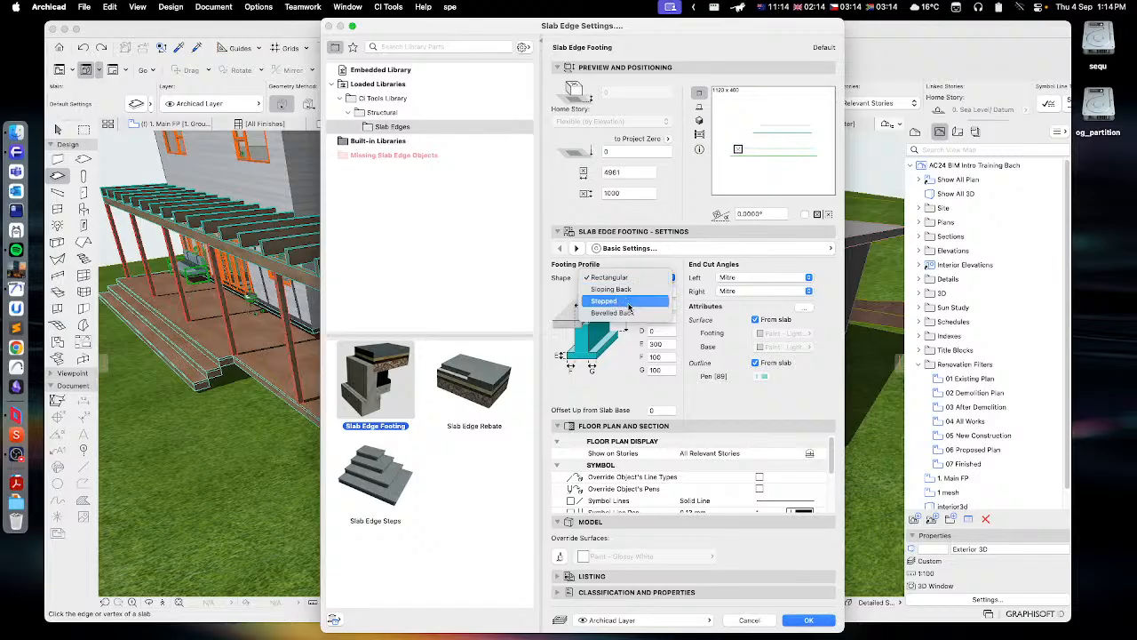
pyautogui.click(622, 278)
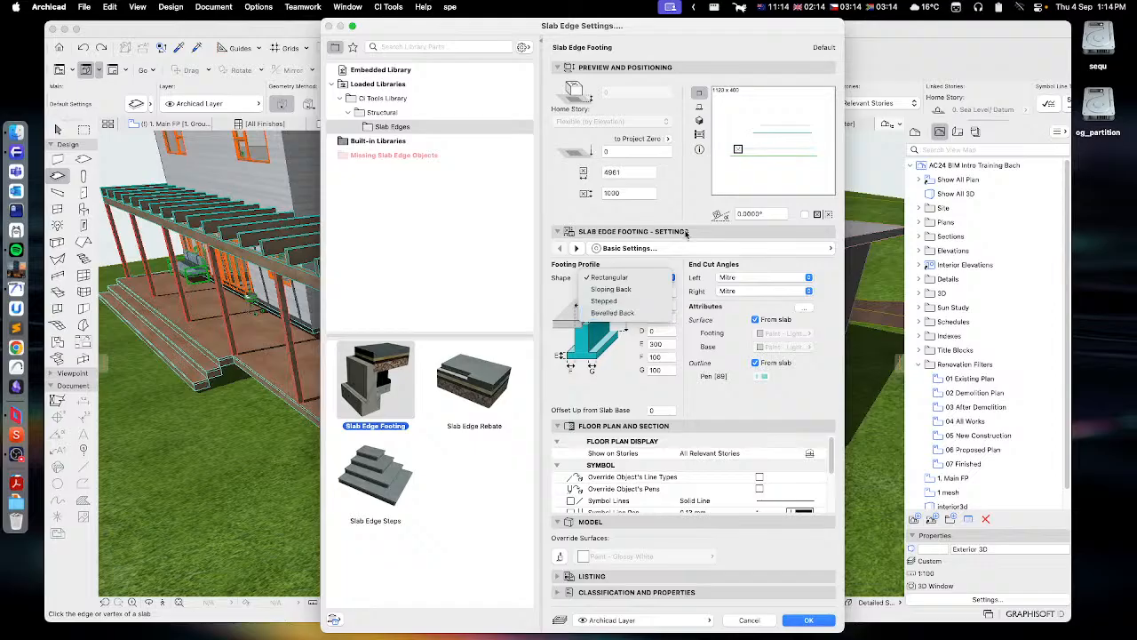
pyautogui.click(699, 120)
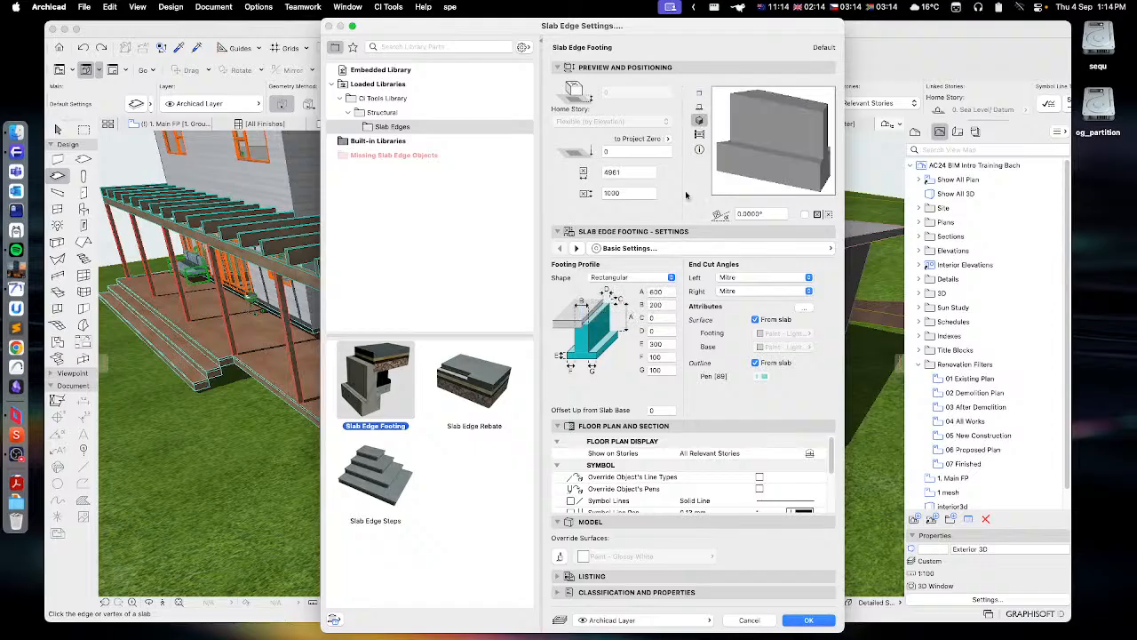
pyautogui.click(611, 279)
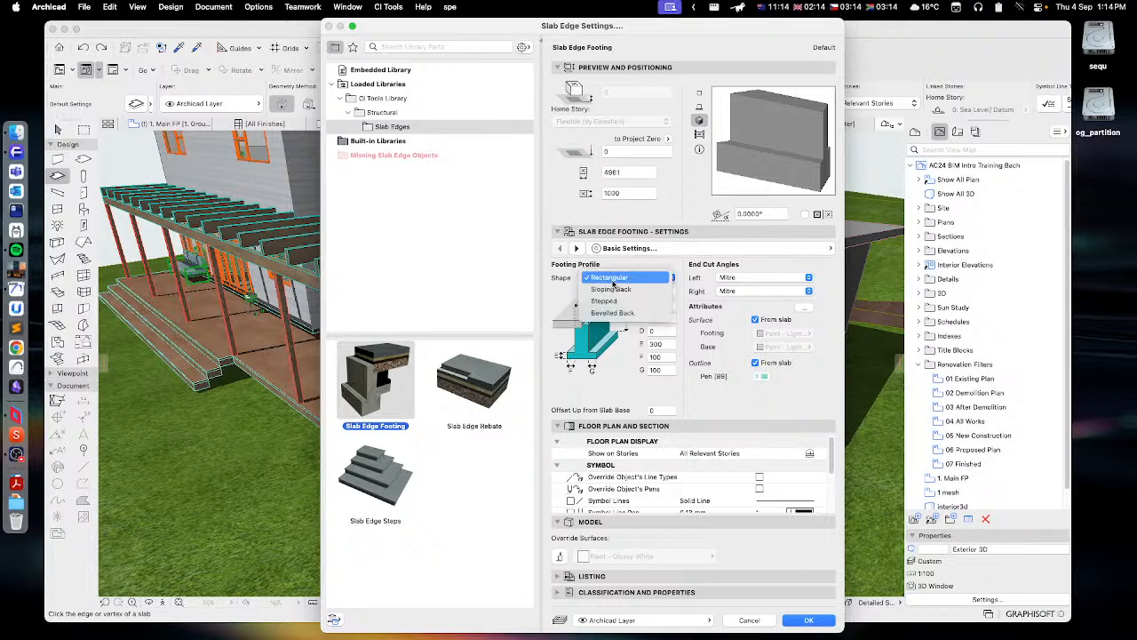
pyautogui.click(615, 289)
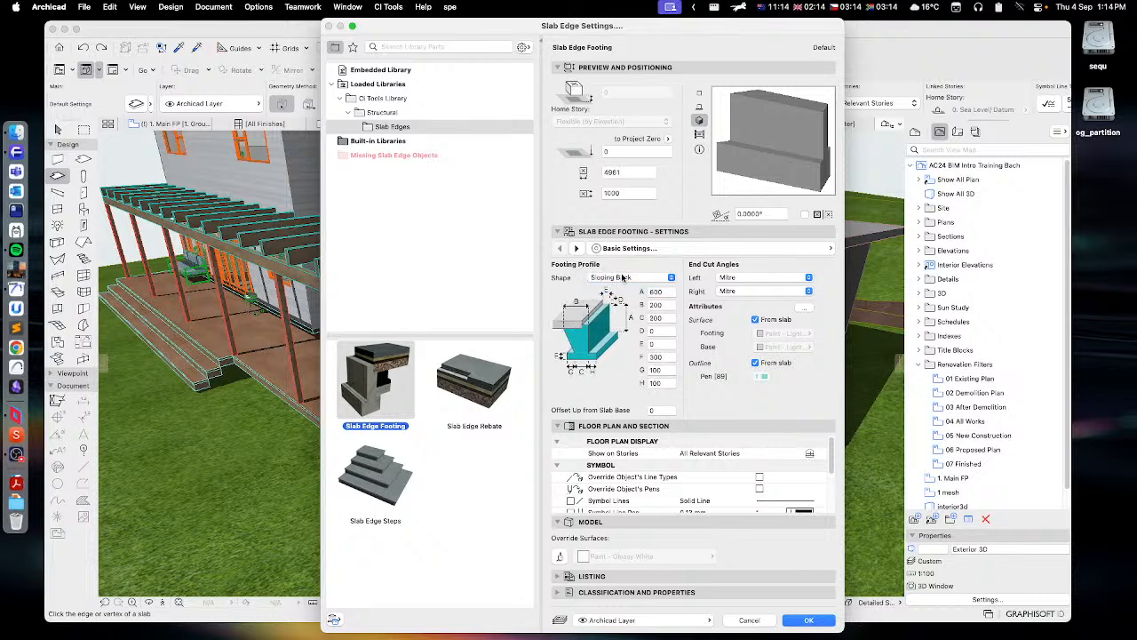
pyautogui.click(625, 278)
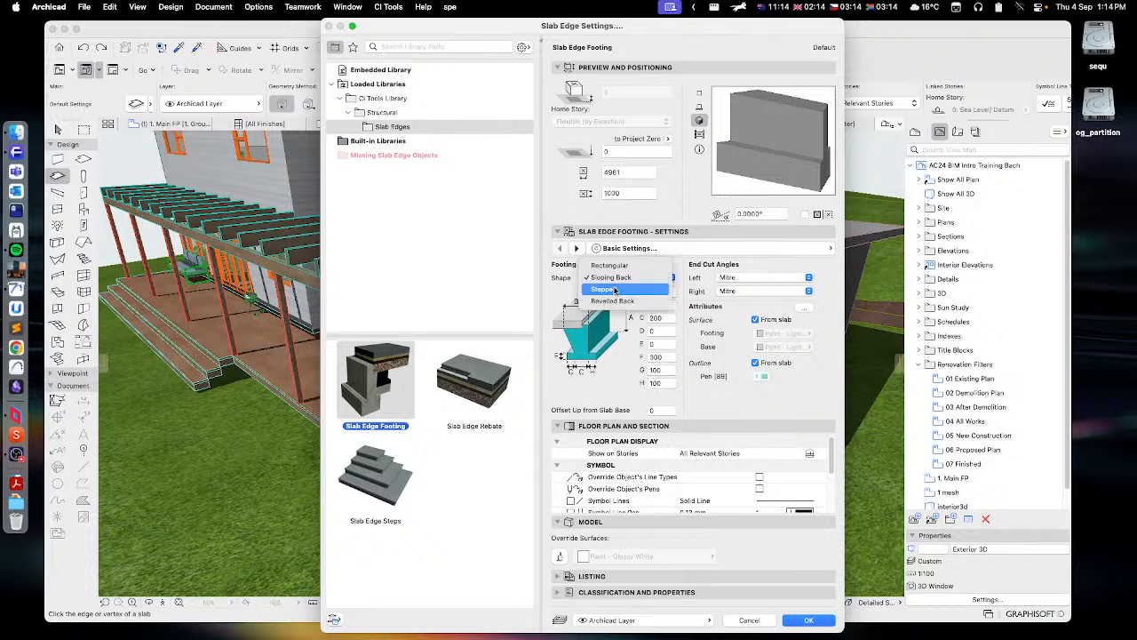
pyautogui.click(611, 291)
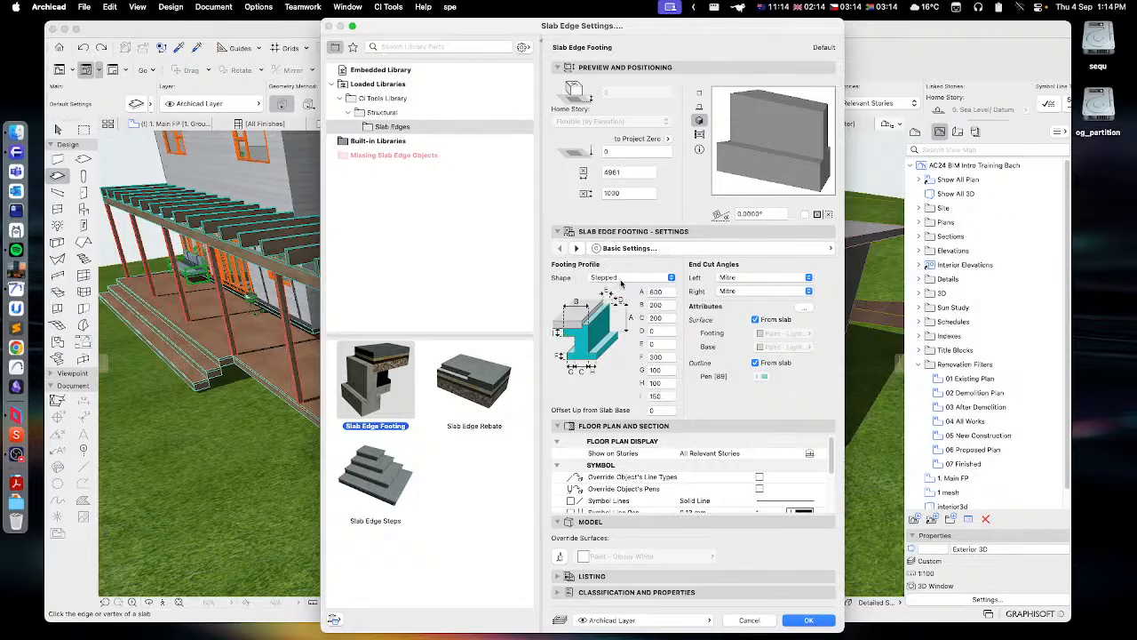
pyautogui.click(619, 280)
pyautogui.click(612, 289)
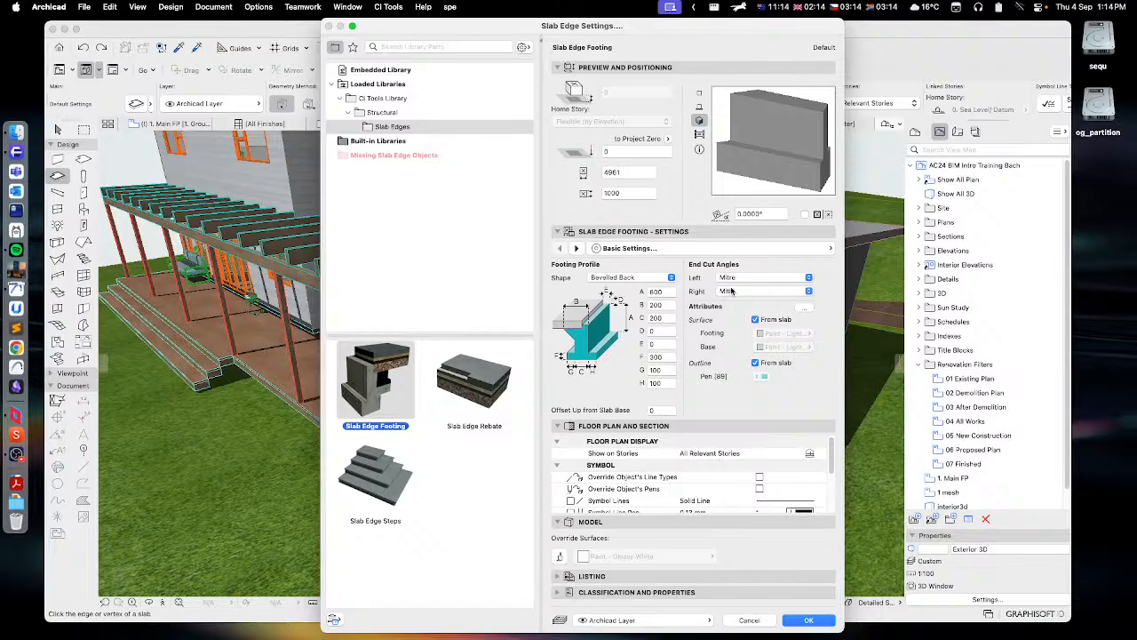
# - Review the Slab Edge Footing's left end-cut angle options and its attributes, and return to the basic settings
pyautogui.click(734, 278)
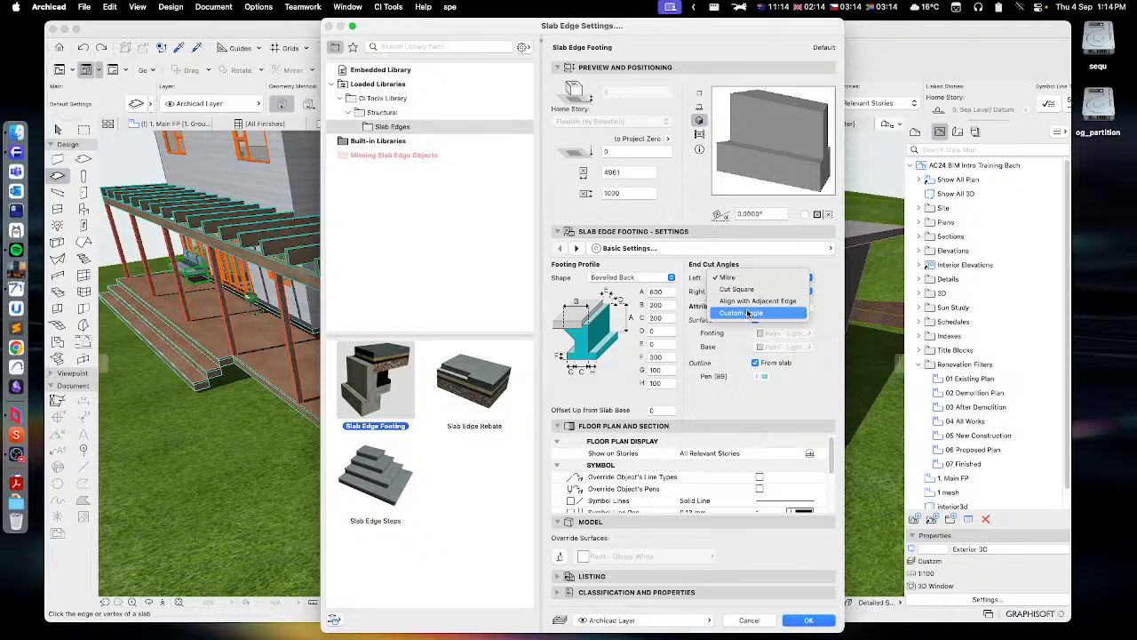
pyautogui.click(719, 387)
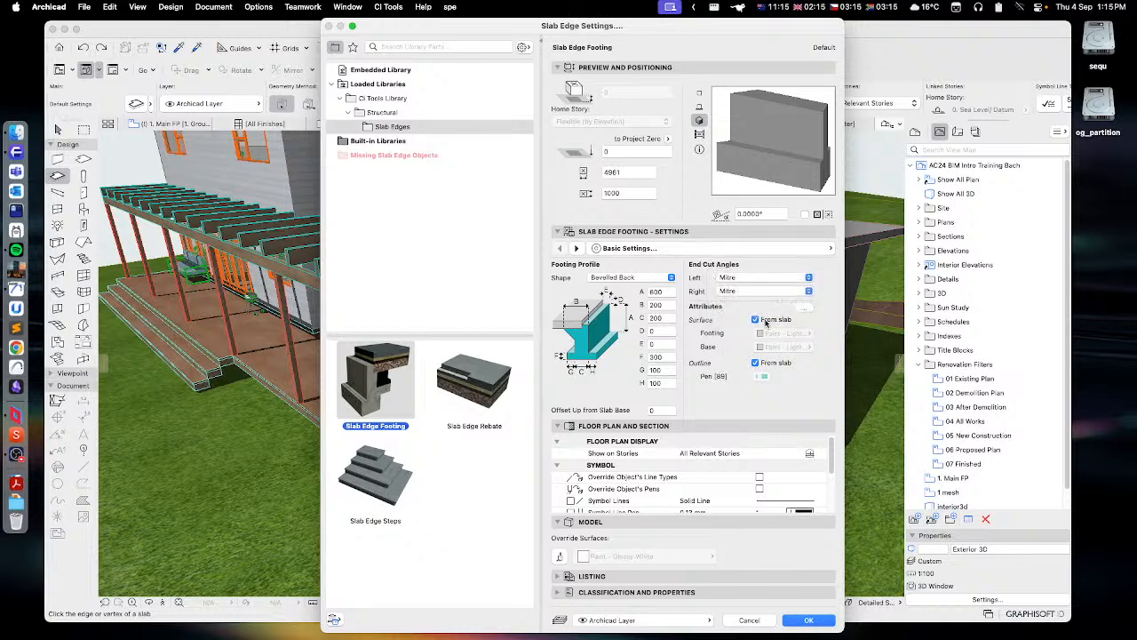
pyautogui.click(723, 250)
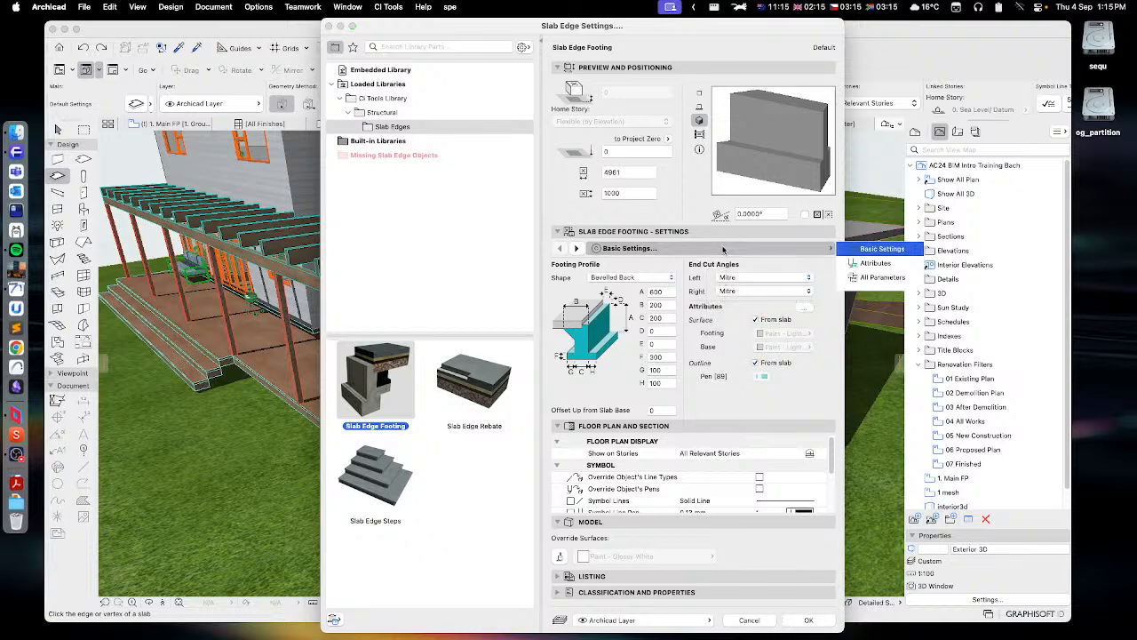
pyautogui.click(874, 267)
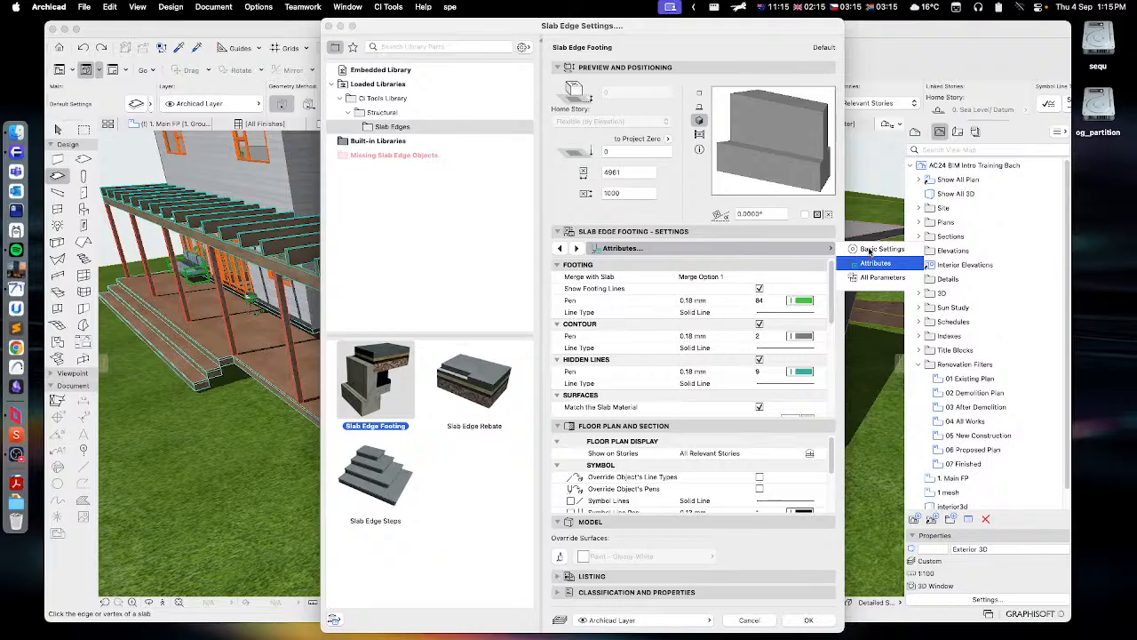
pyautogui.click(875, 250)
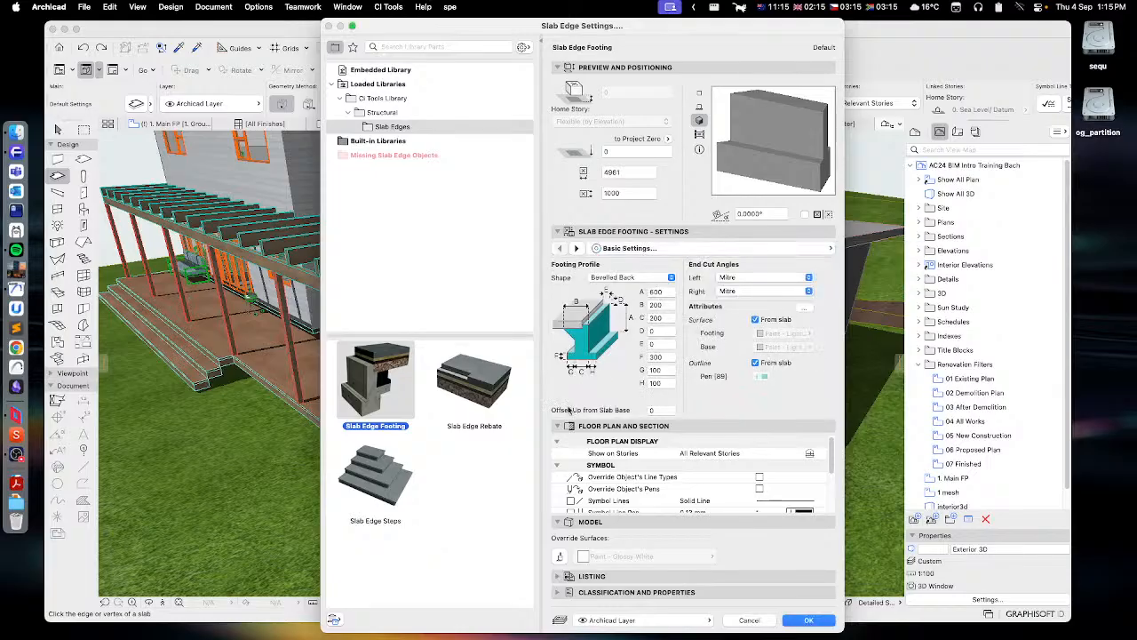
# - Review the Slab Edge Steps' rise or fall direction and start end-cut options, and leave the settings without saving changes
pyautogui.click(377, 480)
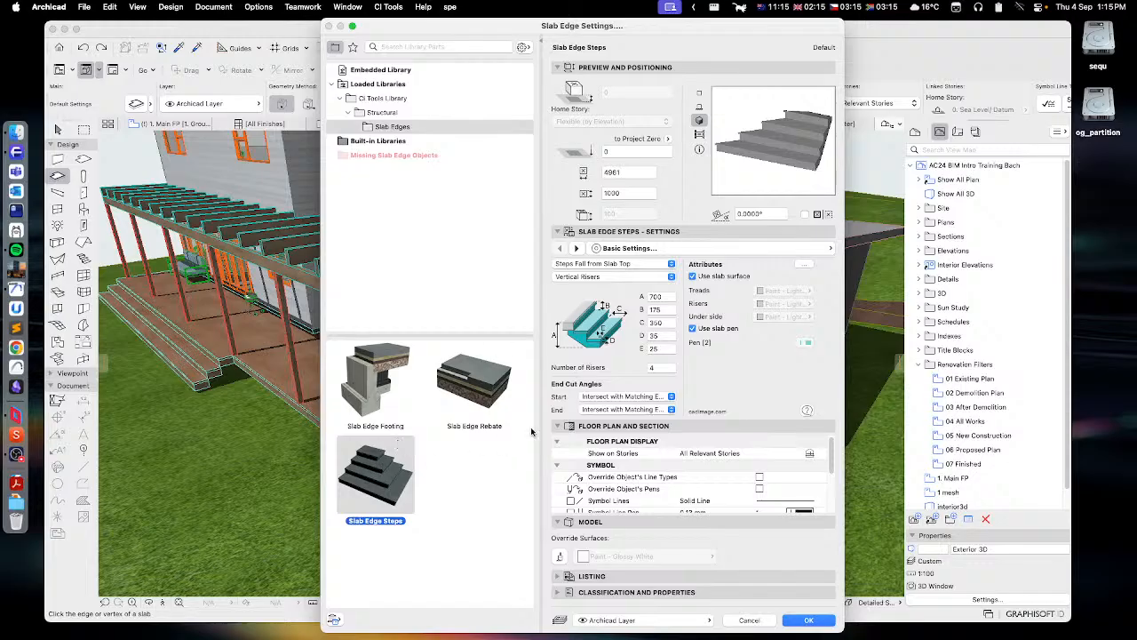
pyautogui.click(629, 265)
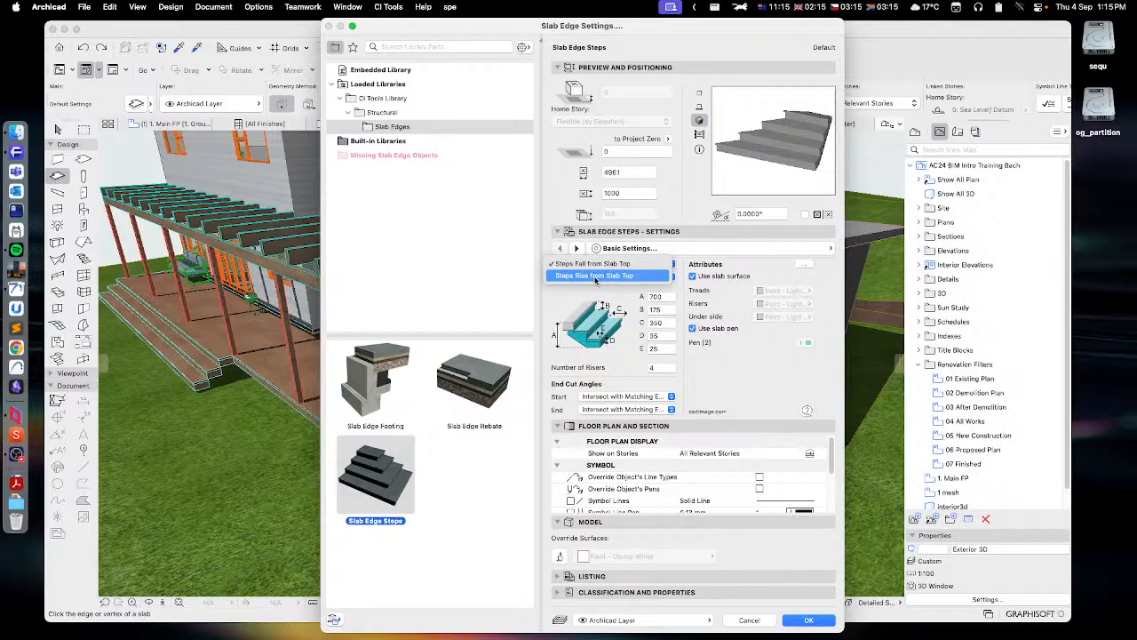
pyautogui.click(595, 290)
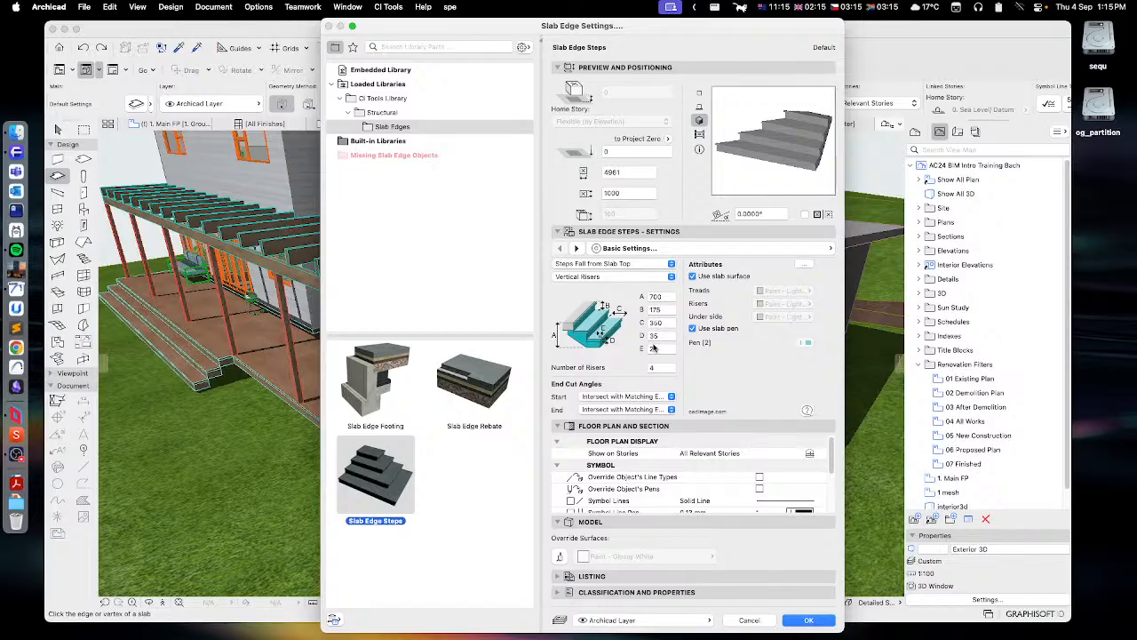
pyautogui.click(632, 396)
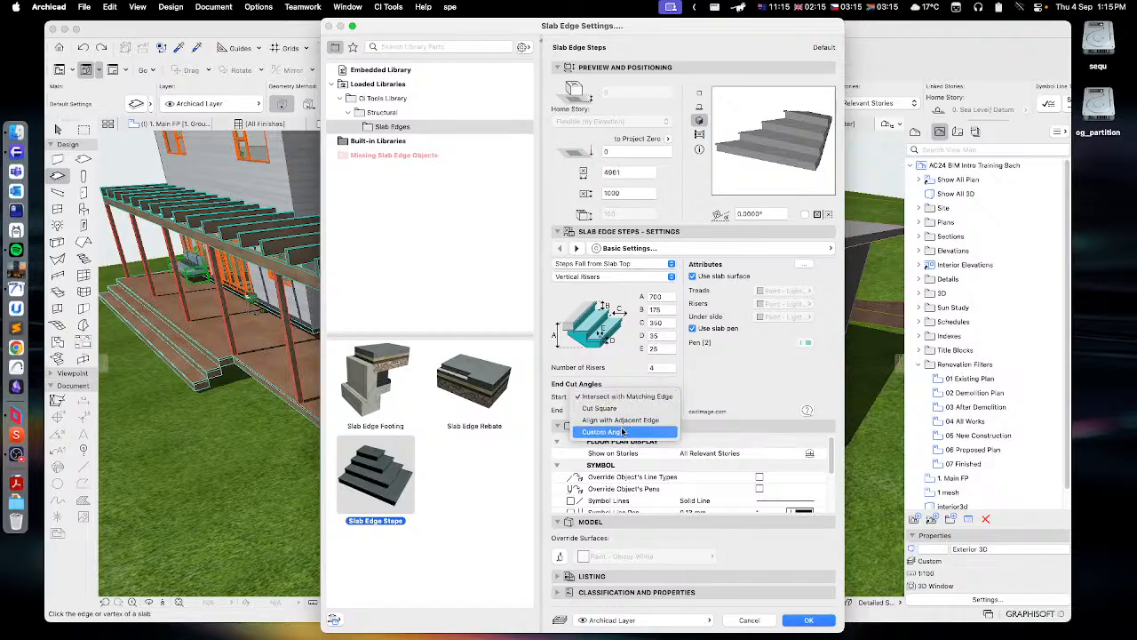
pyautogui.click(721, 392)
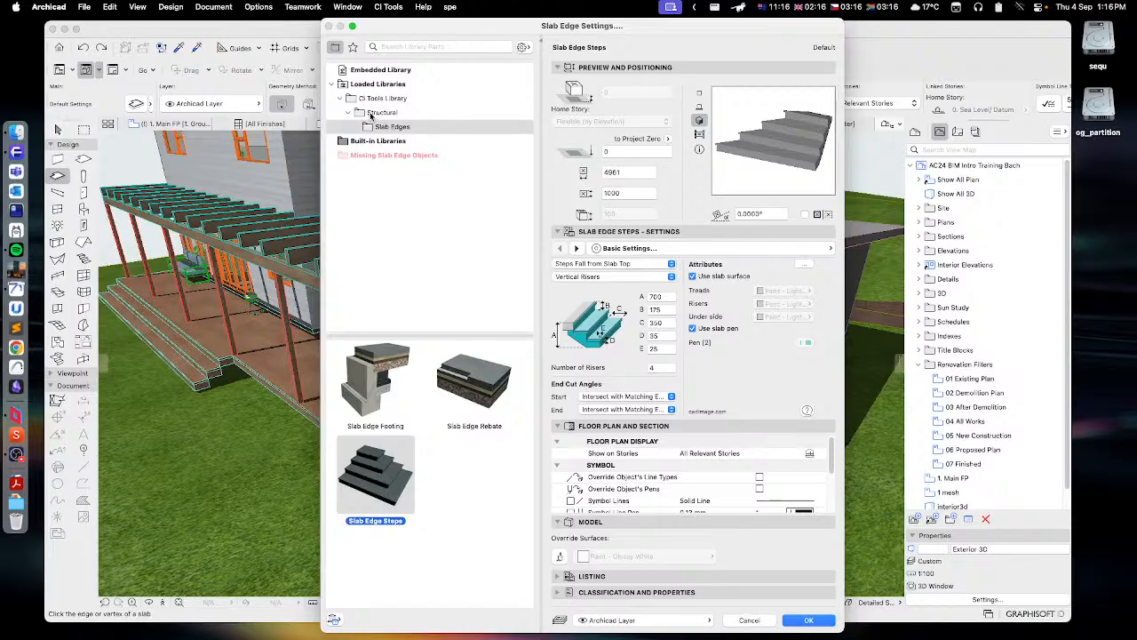
pyautogui.moveTo(461, 394)
pyautogui.click(750, 619)
pyautogui.moveTo(510, 485); pyautogui.dragTo(518, 503, button='middle')
pyautogui.scroll(-3, 517, 503)
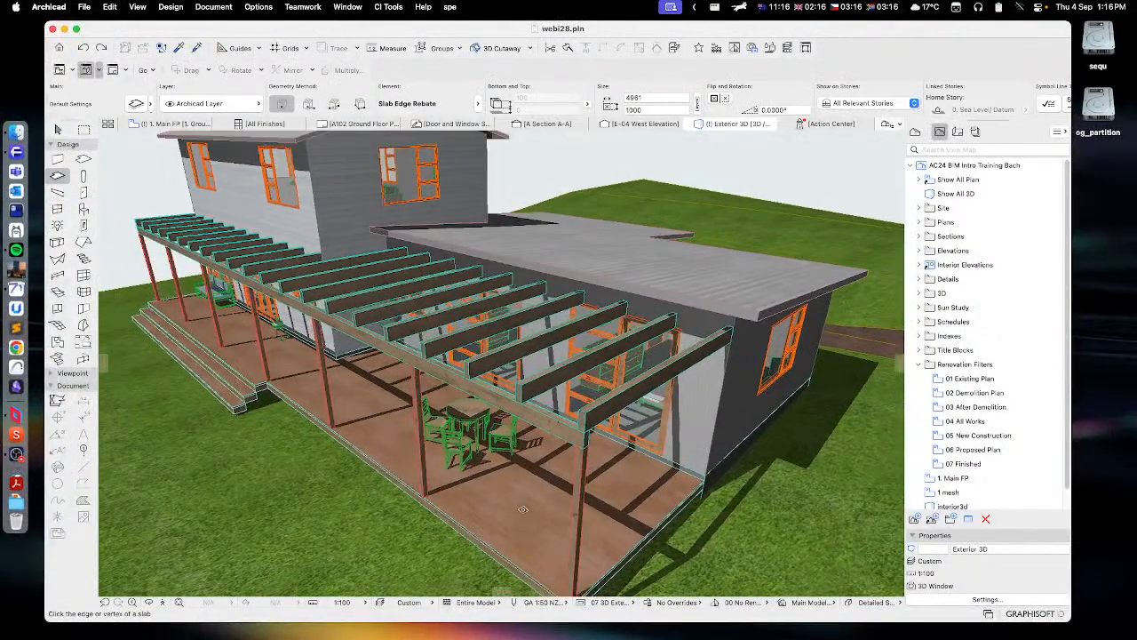
# - Open the 1. Main FP ground floor plan
pyautogui.scroll(2, 516, 480)
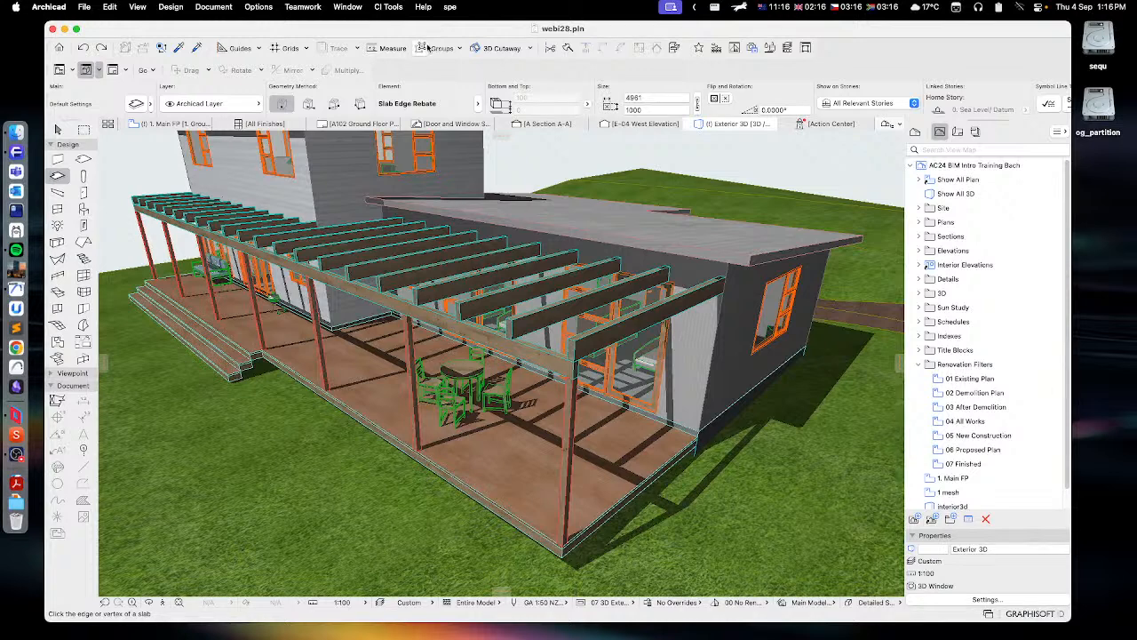
pyautogui.click(399, 7)
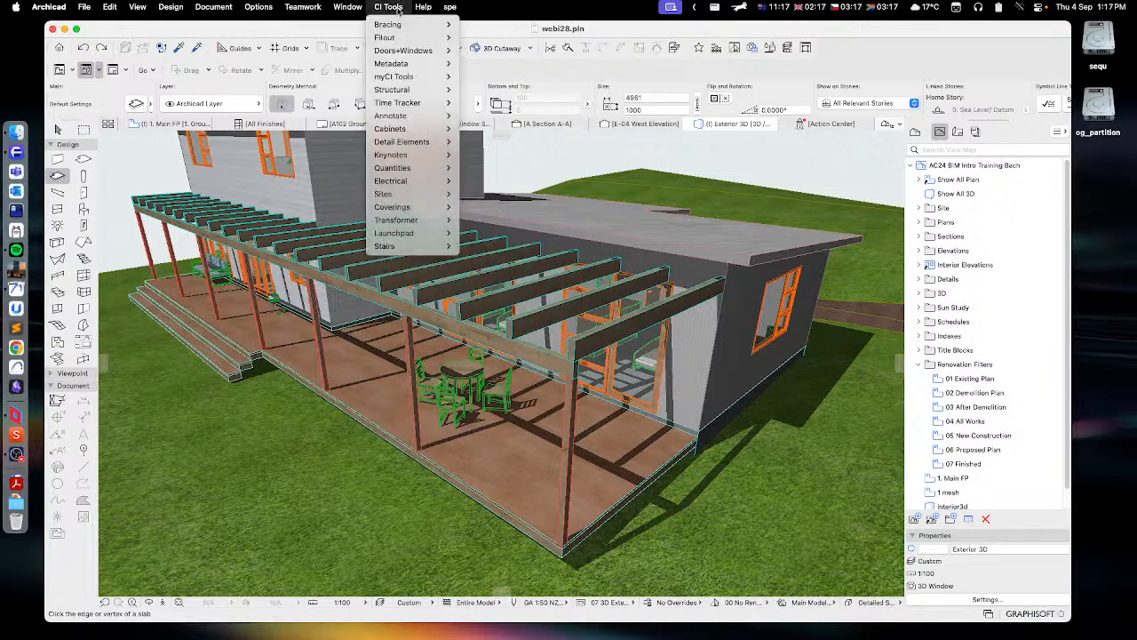
pyautogui.click(508, 62)
pyautogui.click(185, 125)
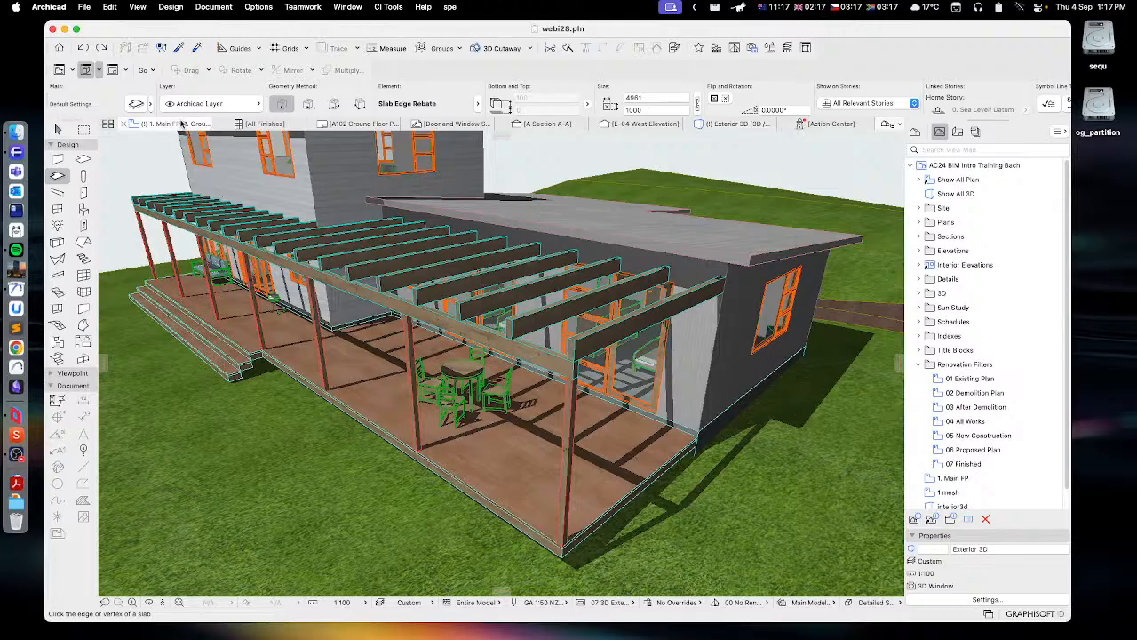
pyautogui.scroll(-4, 258, 216)
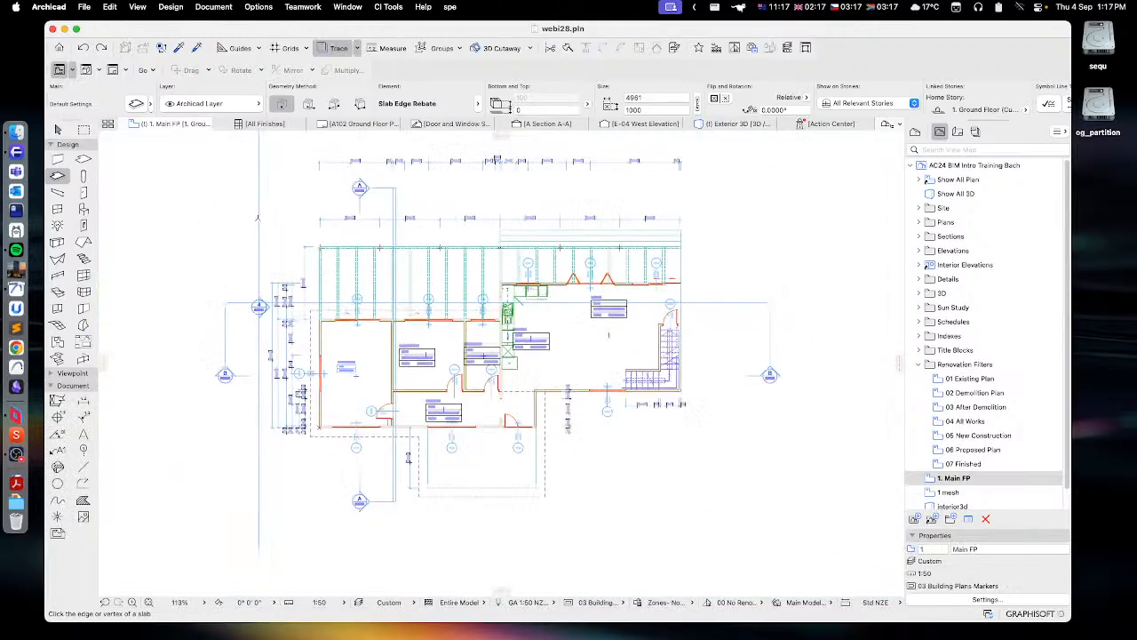
pyautogui.moveTo(330, 245); pyautogui.dragTo(326, 285, button='middle')
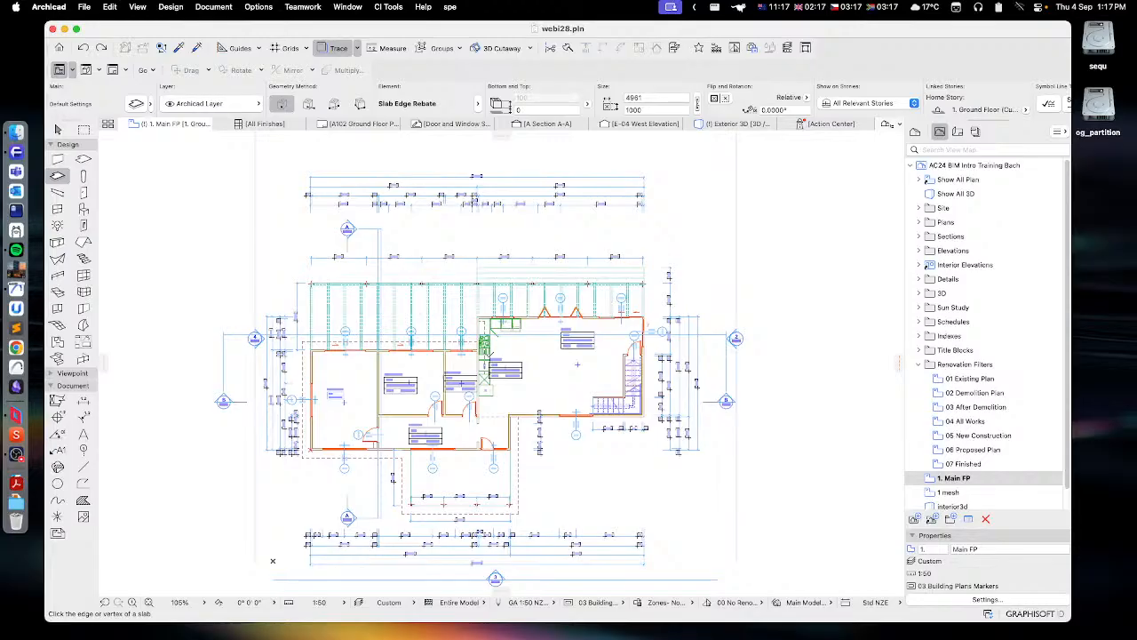
# - Find and open the D-01 Lower Eave Detail in the project's Details views
pyautogui.scroll(3, 508, 371)
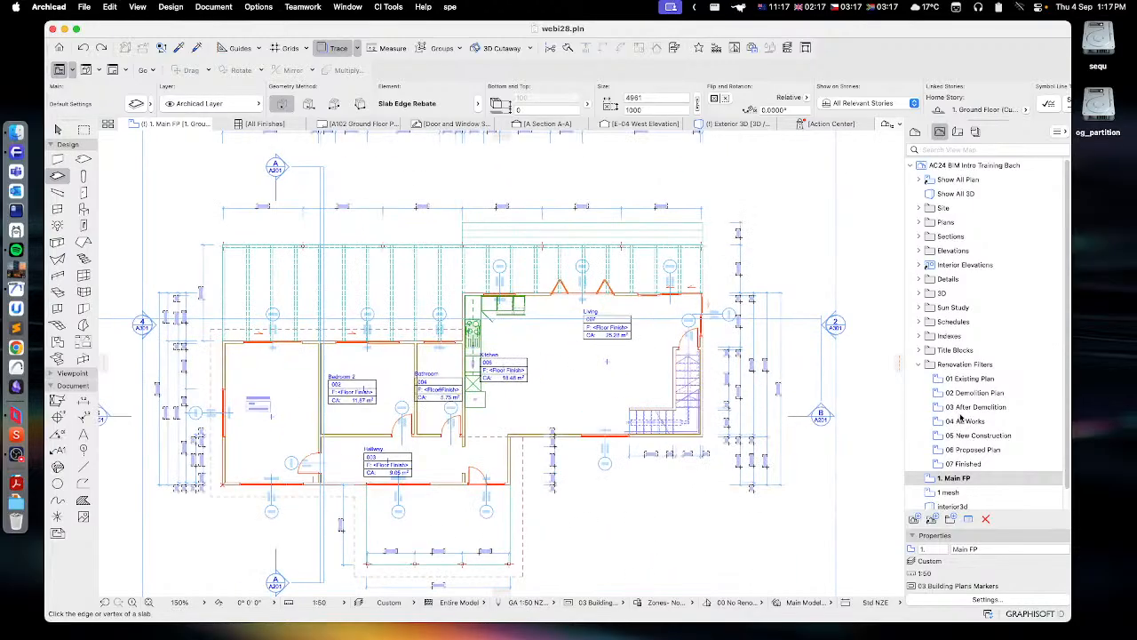
pyautogui.scroll(-2, 986, 351)
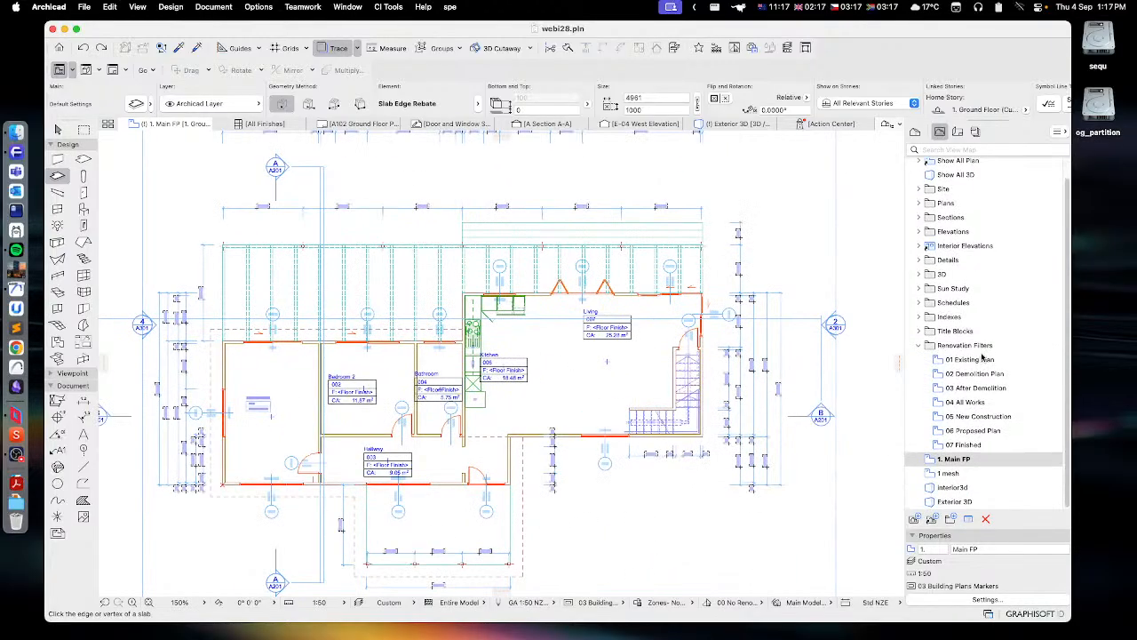
pyautogui.scroll(2, 981, 356)
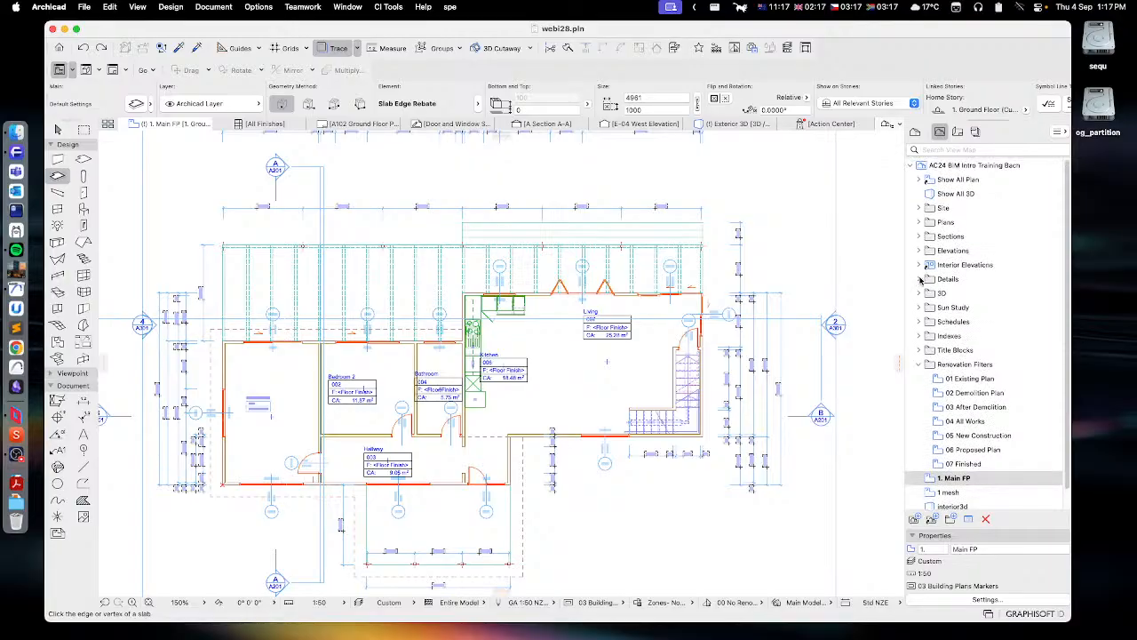
pyautogui.click(919, 279)
pyautogui.doubleClick(968, 295)
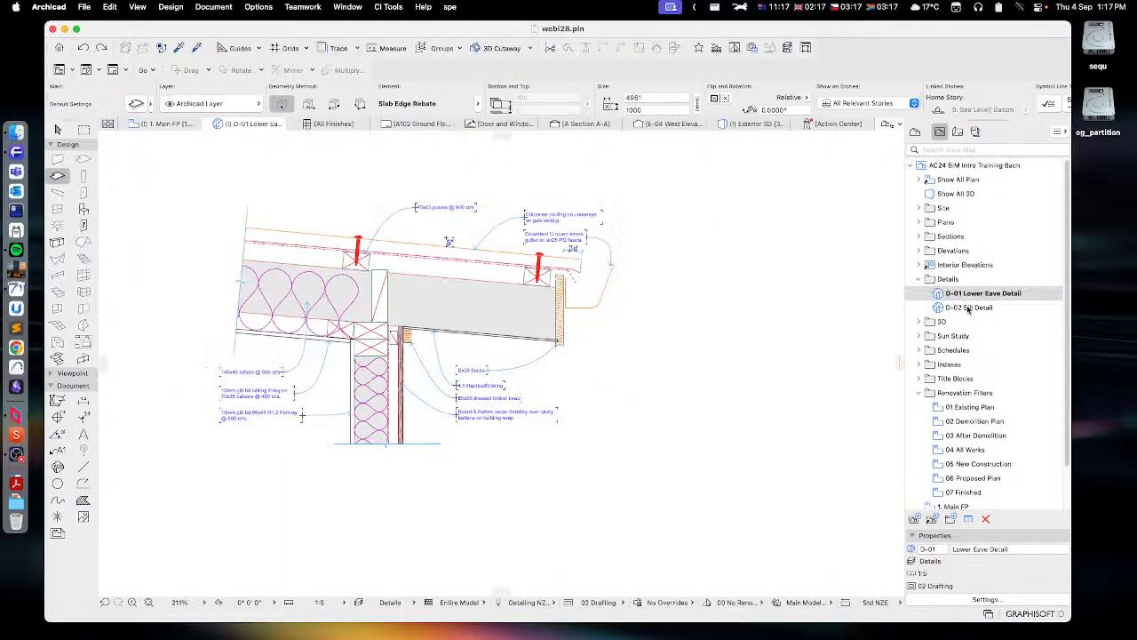
pyautogui.scroll(4, 593, 299)
pyautogui.moveTo(480, 300); pyautogui.dragTo(593, 327, button='middle')
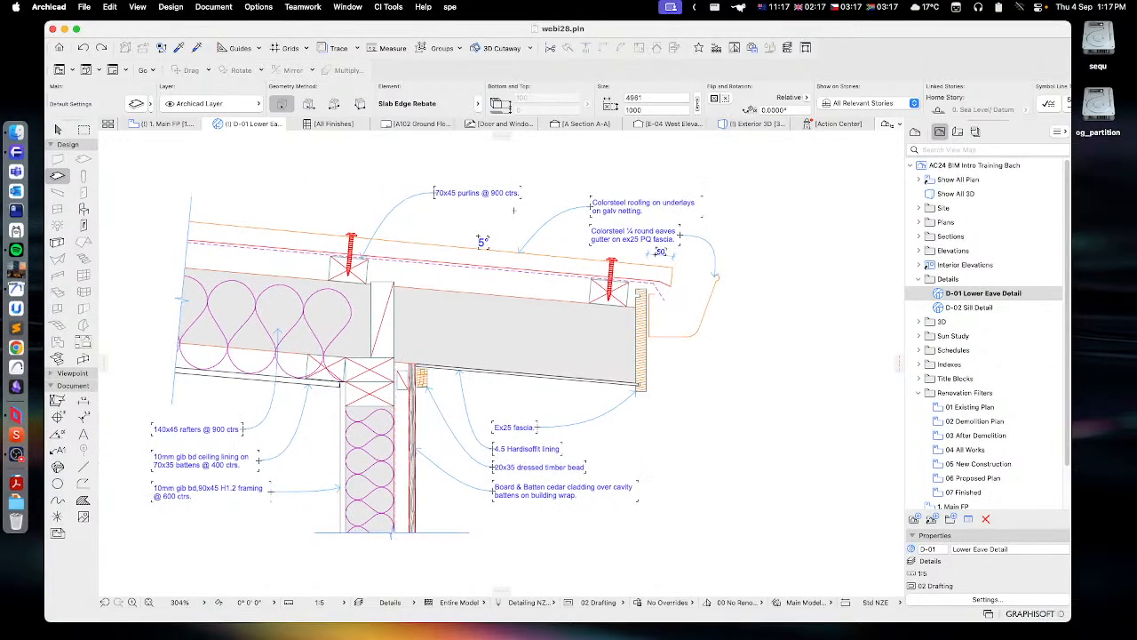
# - Convert the text in the current drawing to Title Case, observing the case standards and leaving hidden items included
pyautogui.click(380, 7)
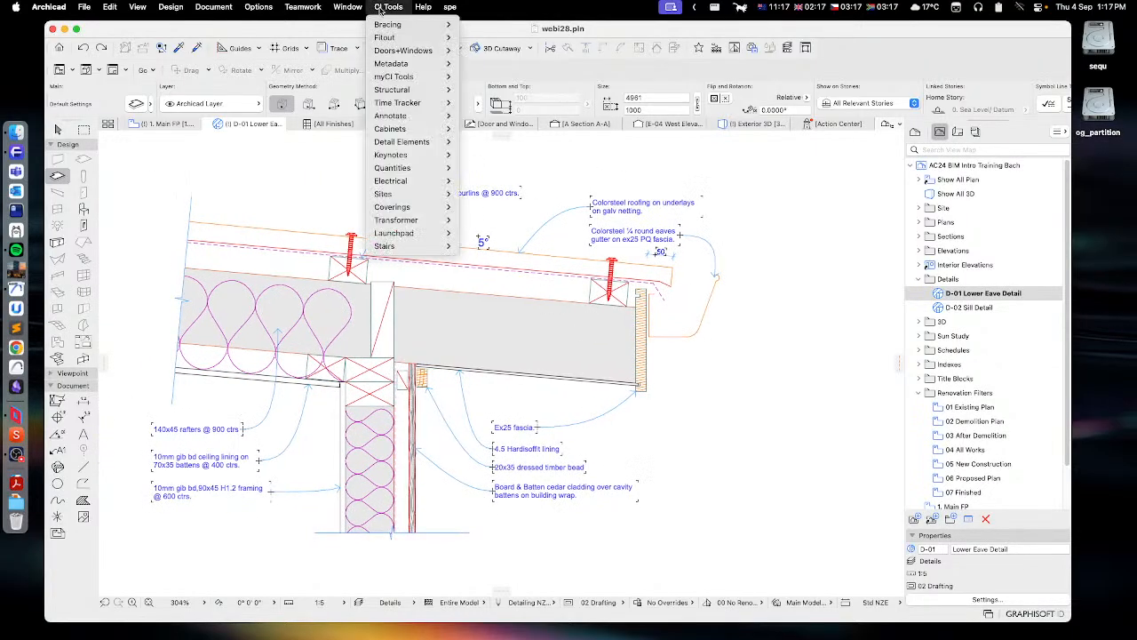
pyautogui.moveTo(396, 144)
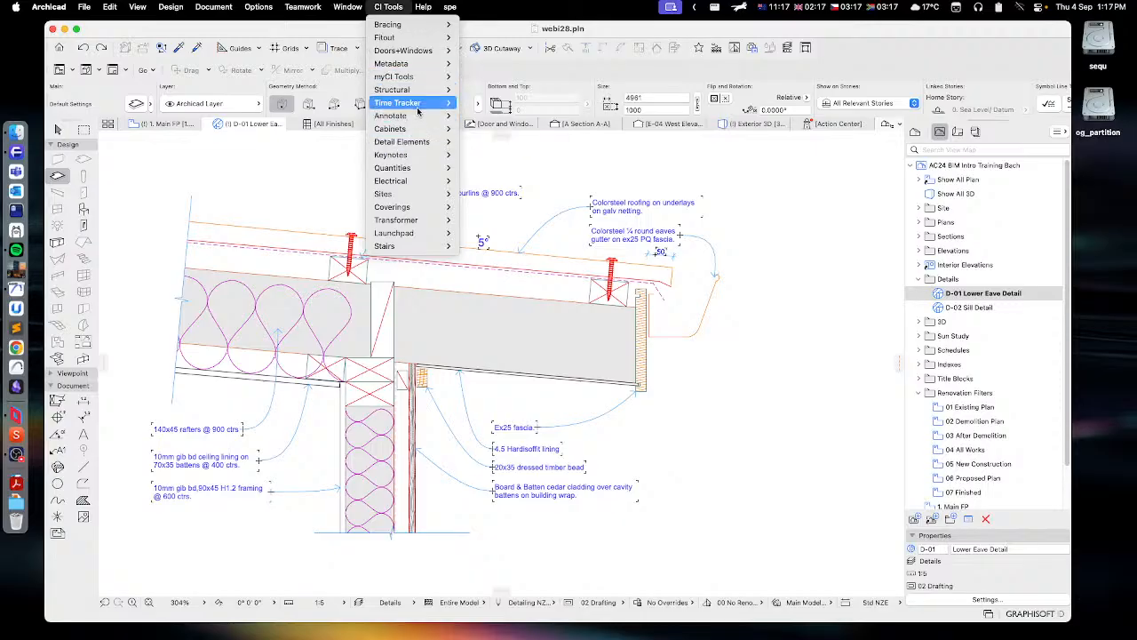
pyautogui.moveTo(409, 115)
pyautogui.click(499, 117)
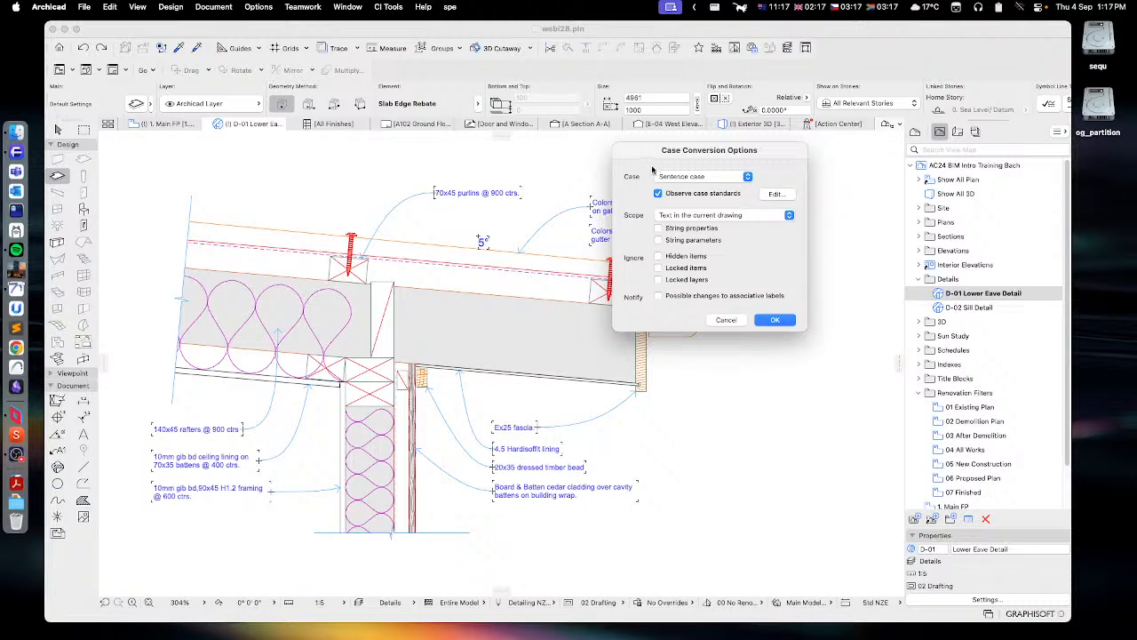
pyautogui.moveTo(665, 159)
pyautogui.mouseDown()
pyautogui.moveTo(769, 205)
pyautogui.moveTo(764, 195)
pyautogui.moveTo(722, 304)
pyautogui.mouseUp()
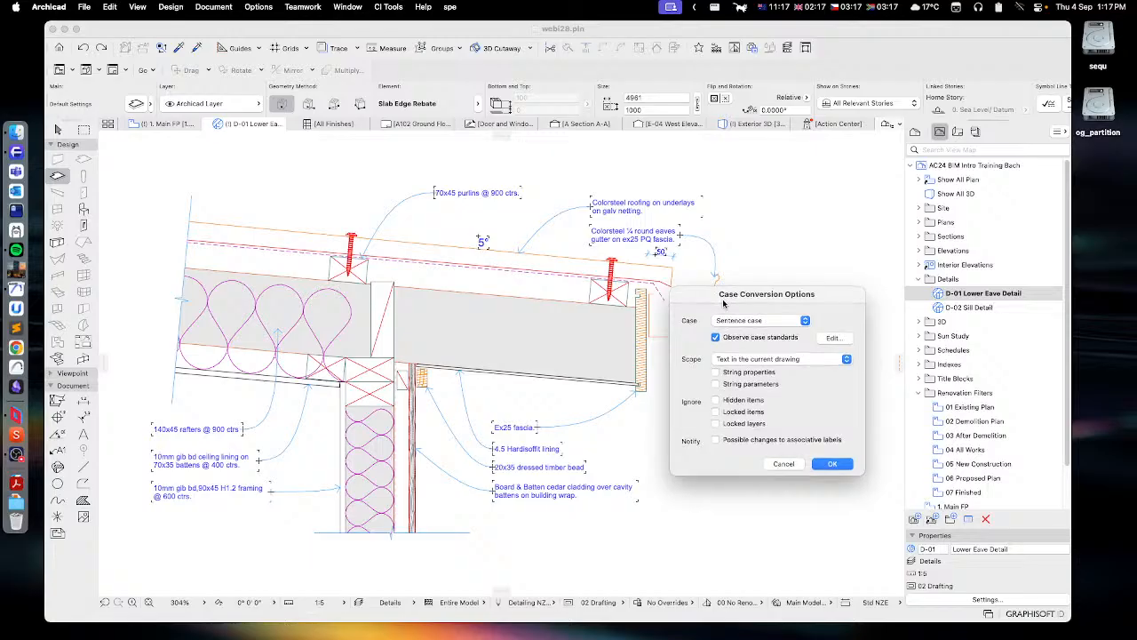
pyautogui.click(757, 320)
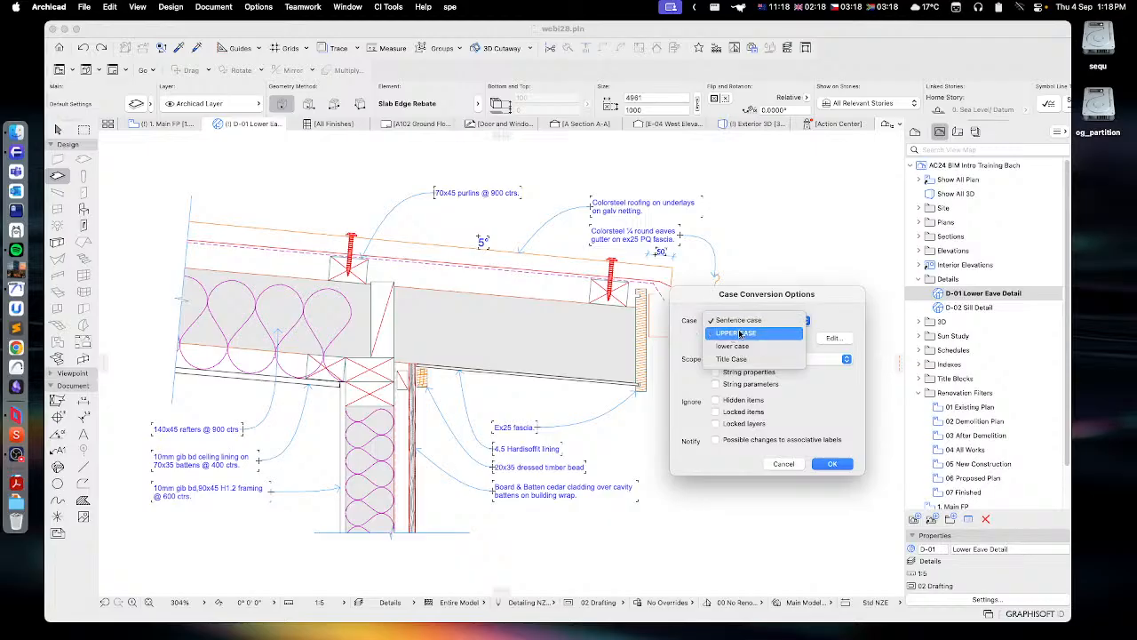
pyautogui.click(737, 361)
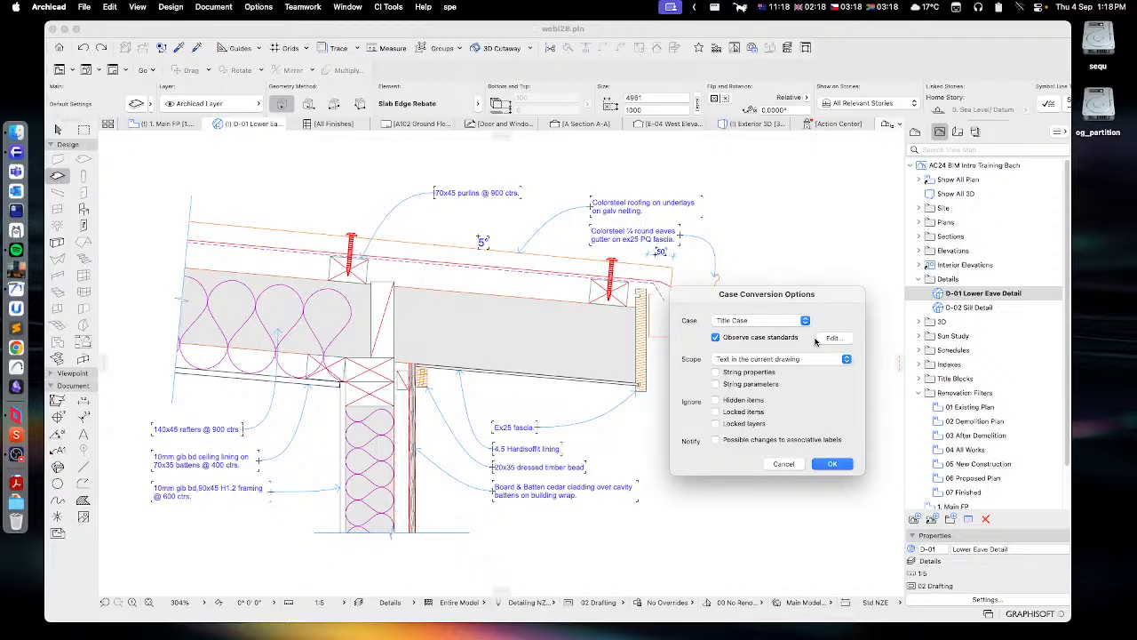
pyautogui.click(753, 361)
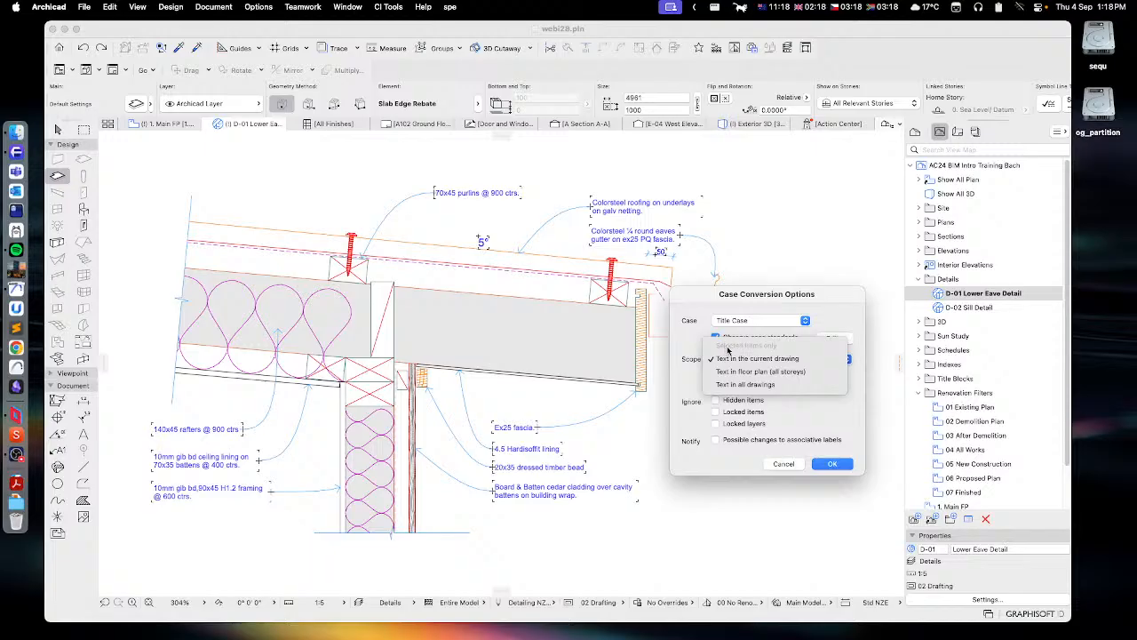
pyautogui.click(679, 364)
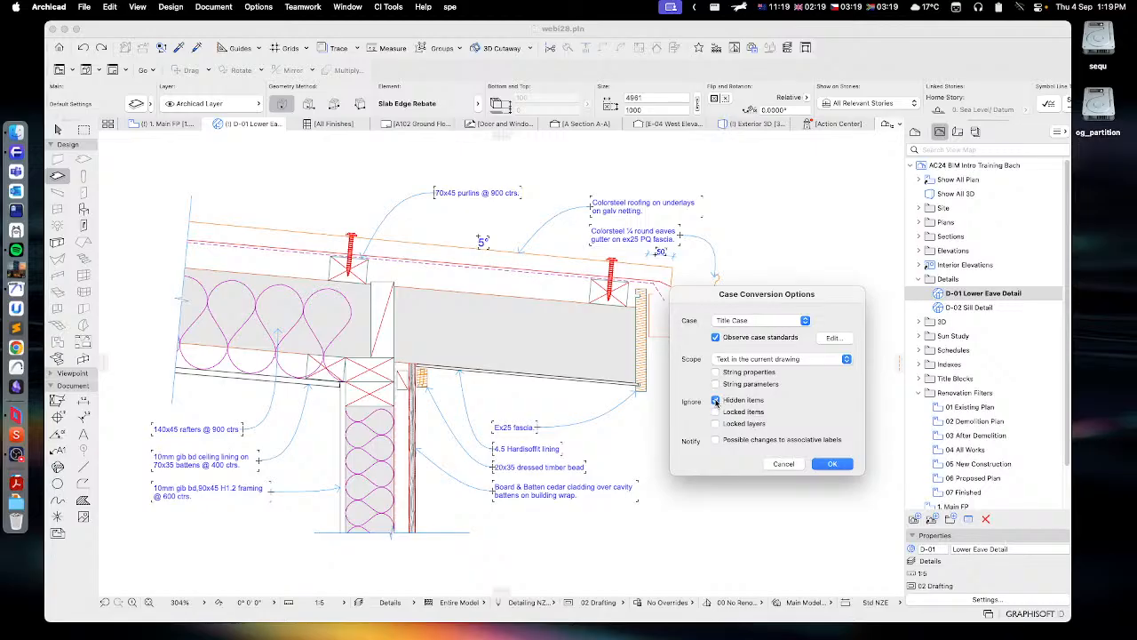
pyautogui.click(716, 400)
pyautogui.click(830, 463)
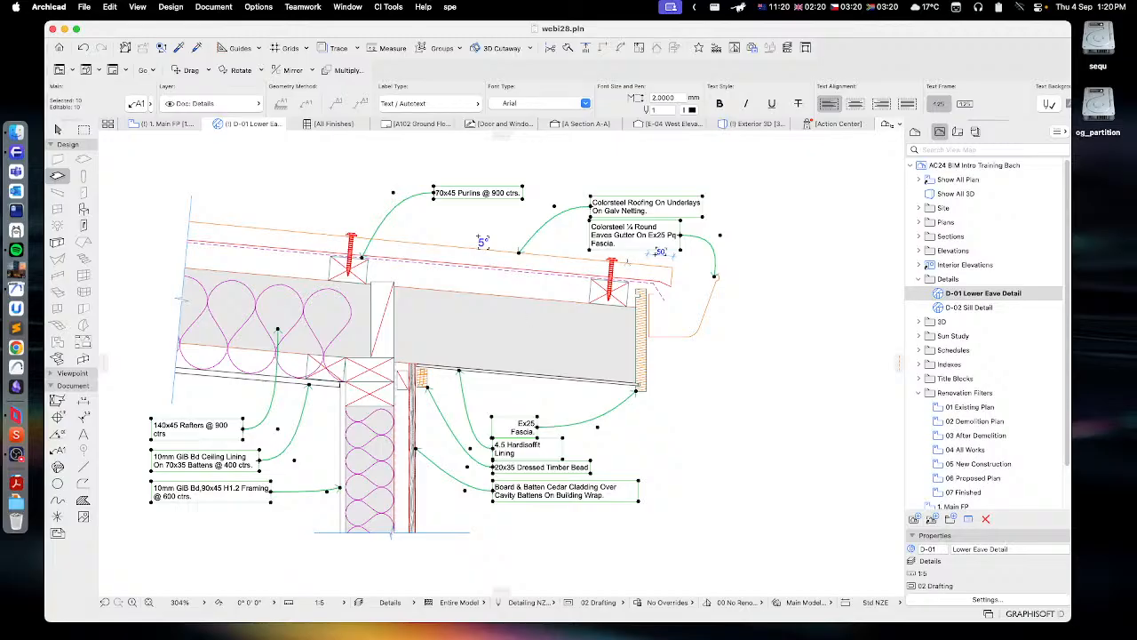
# - Convert the eave detail's text to lower case with the case standards observed
pyautogui.click(391, 7)
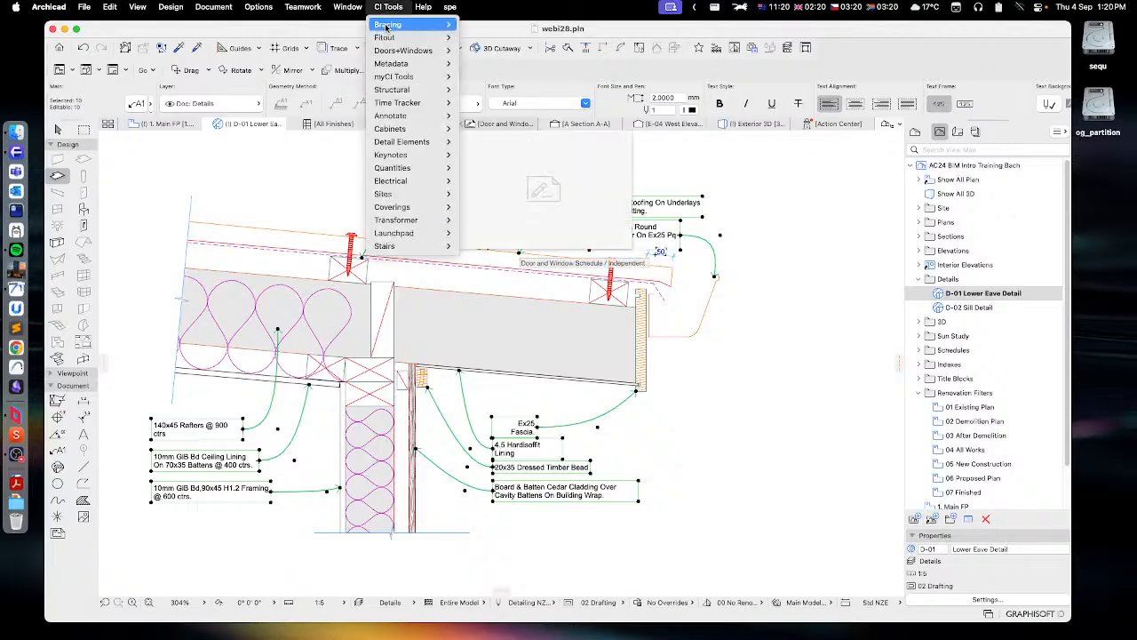
pyautogui.moveTo(413, 116)
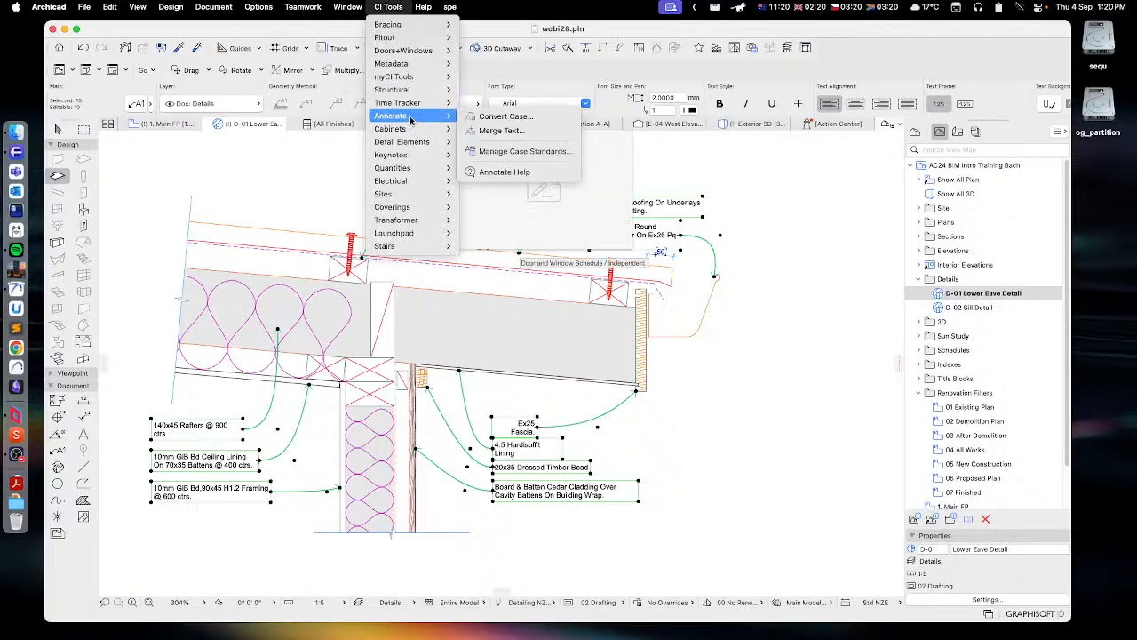
pyautogui.click(506, 117)
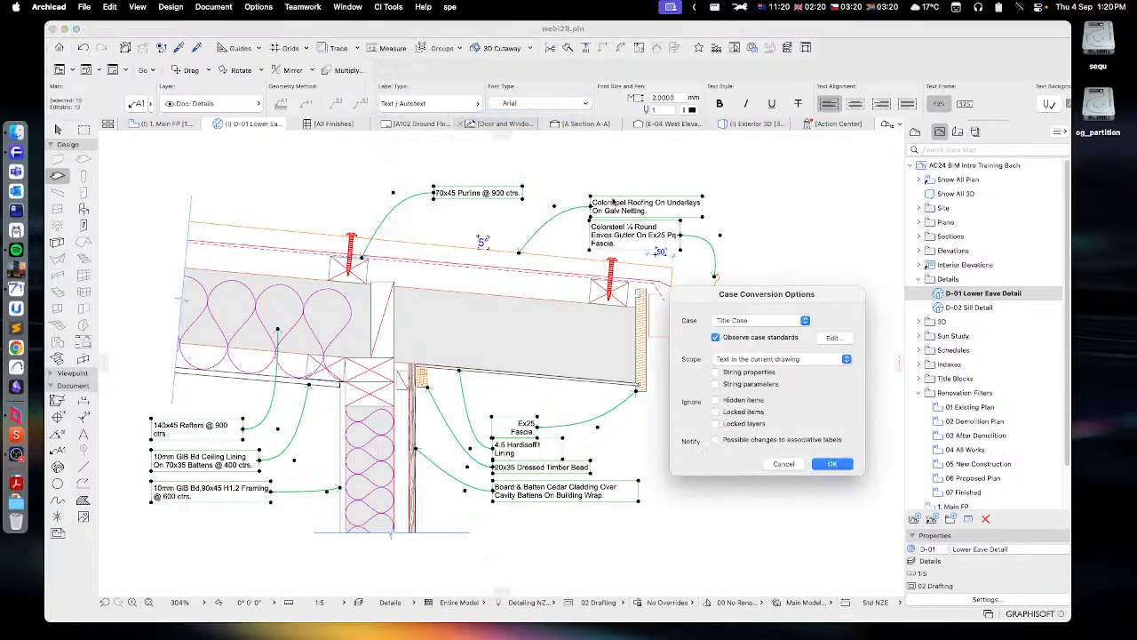
pyautogui.click(770, 322)
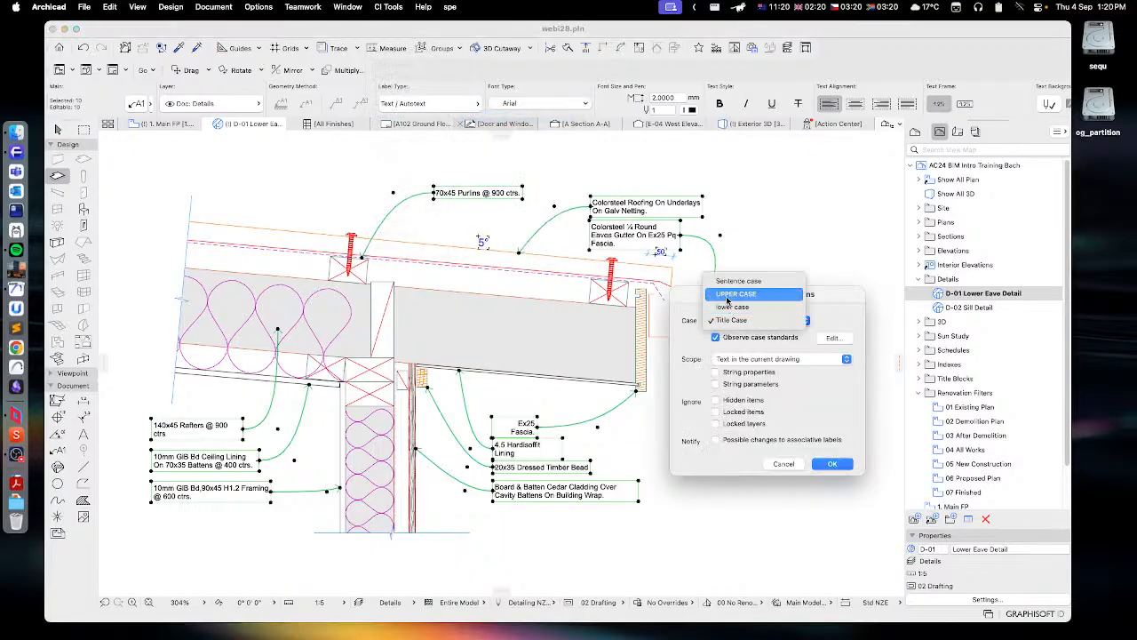
pyautogui.click(729, 307)
pyautogui.click(829, 463)
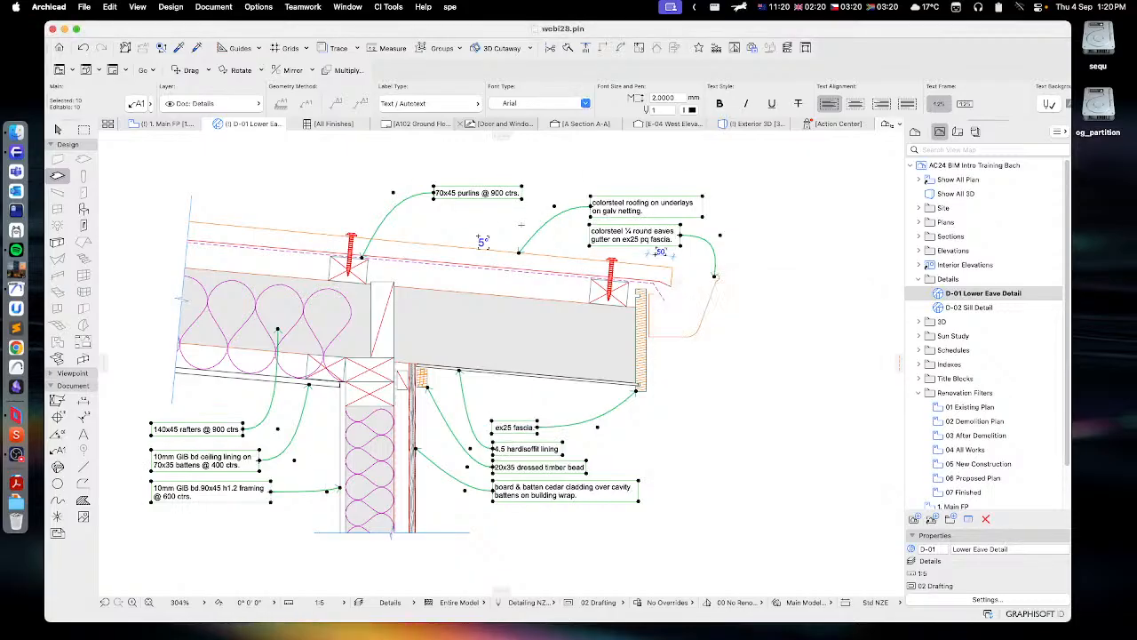
# - Review the case exceptions used by Convert Case, including the position rule for GIB, and leave them without saving changes
pyautogui.click(383, 7)
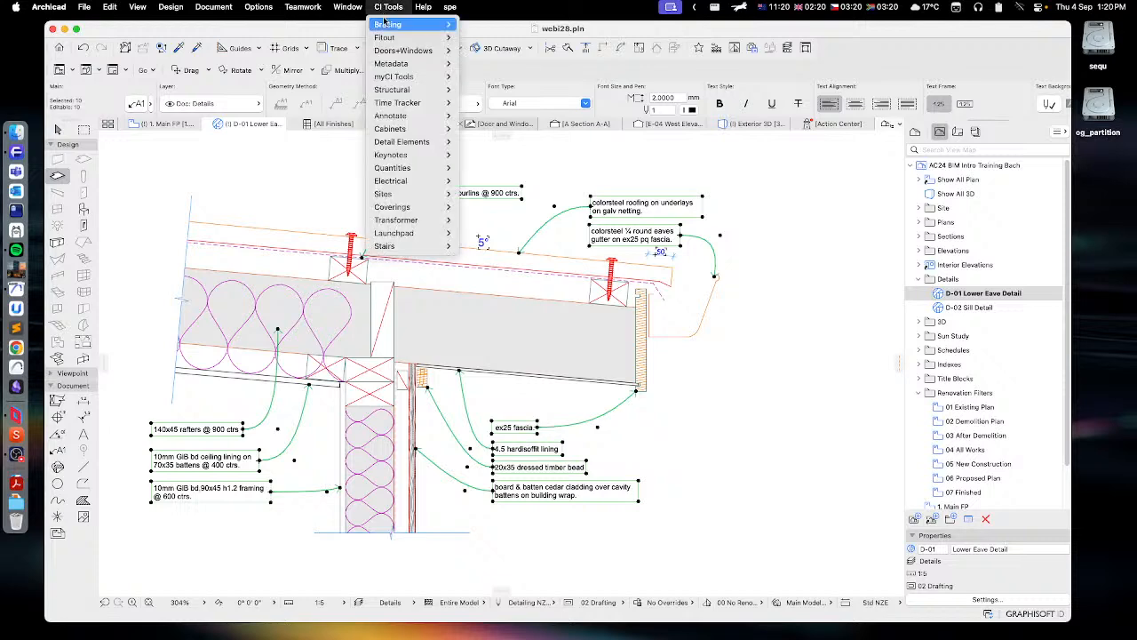
pyautogui.moveTo(454, 120)
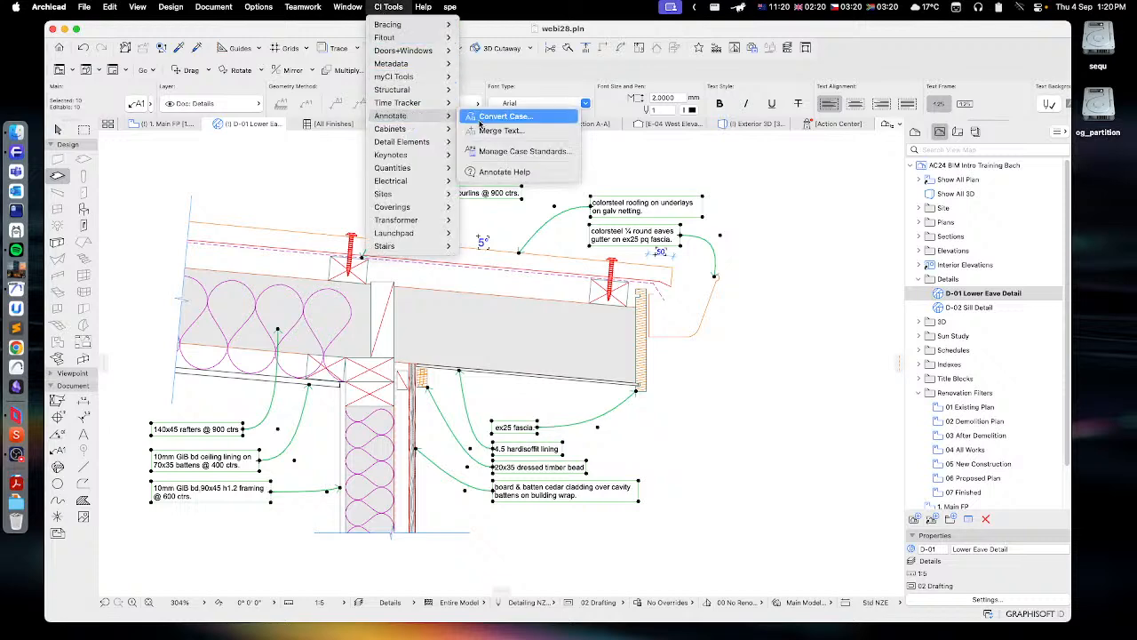
pyautogui.click(503, 117)
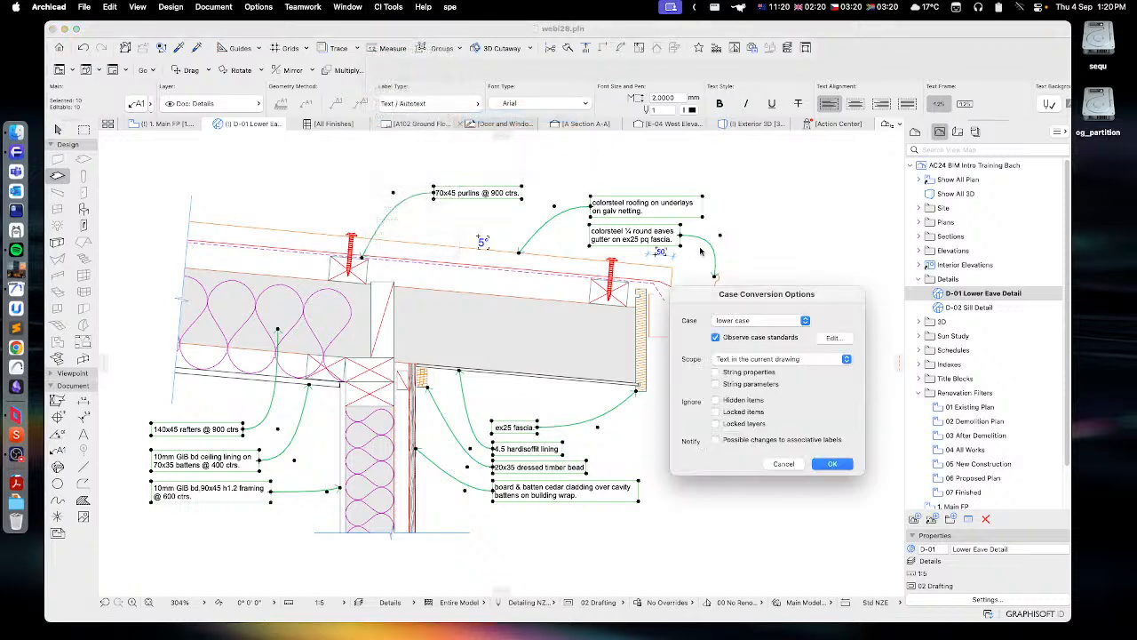
pyautogui.click(832, 338)
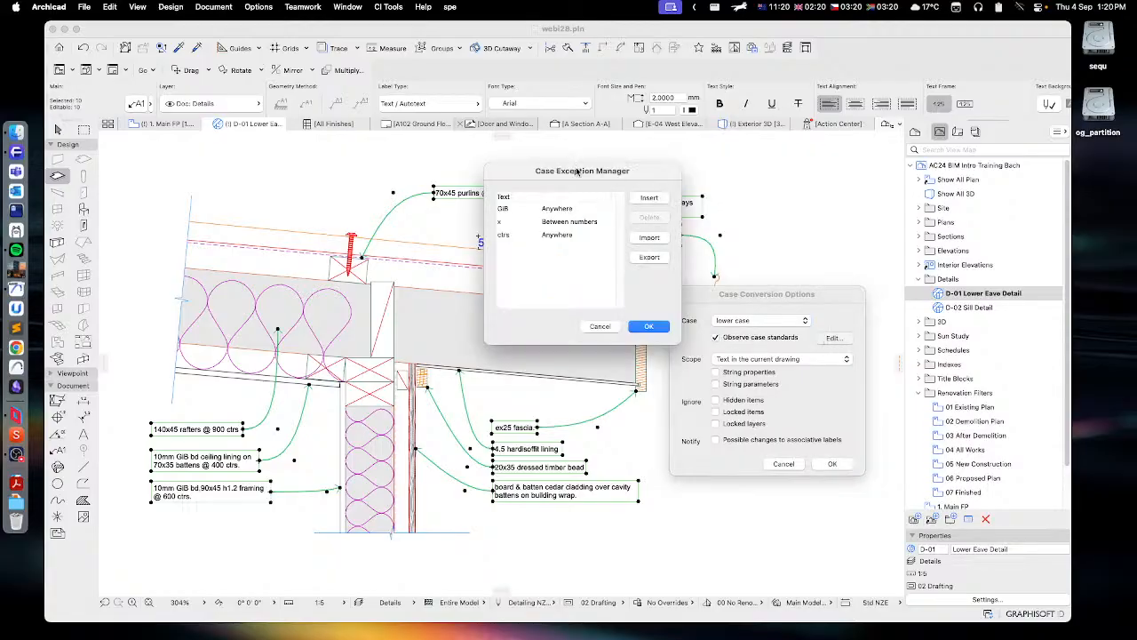
pyautogui.moveTo(576, 172); pyautogui.dragTo(733, 345)
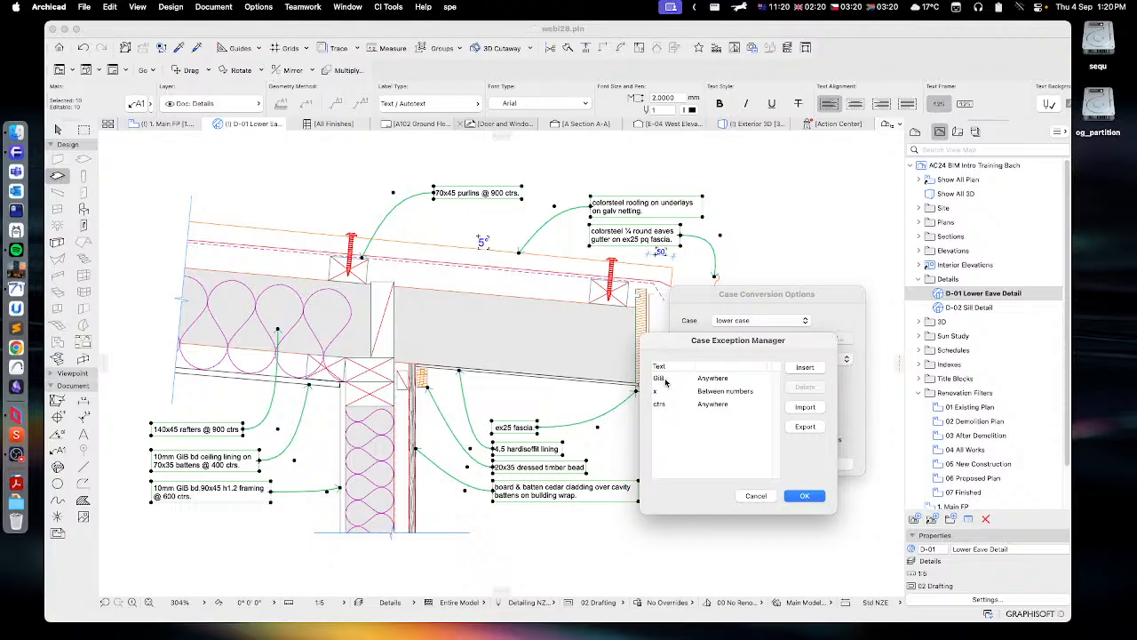
pyautogui.click(716, 380)
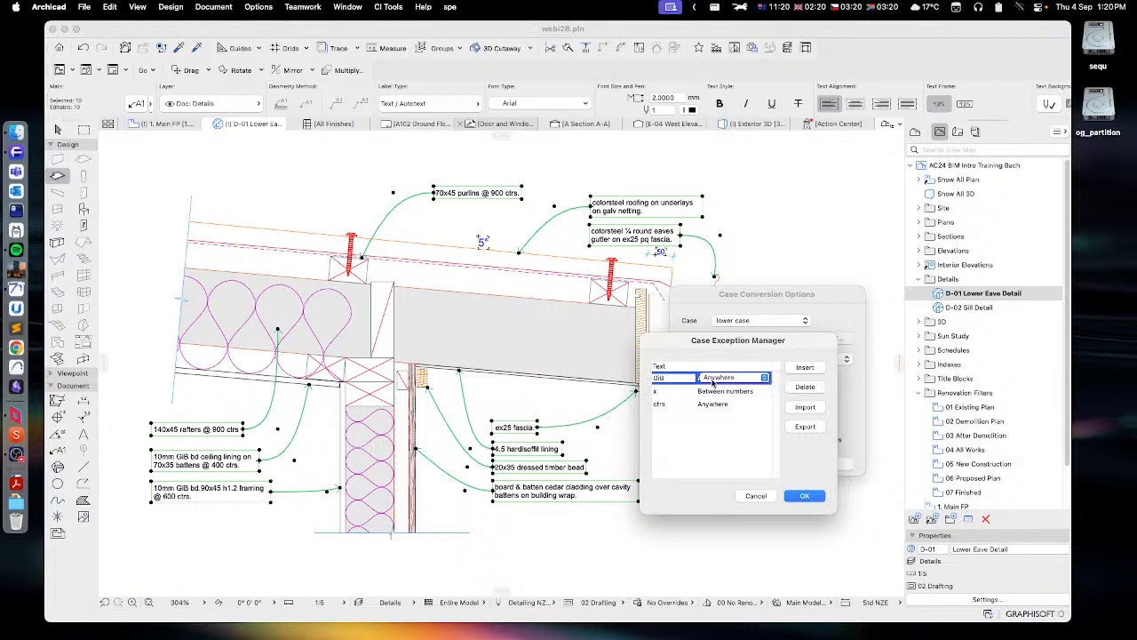
pyautogui.click(716, 436)
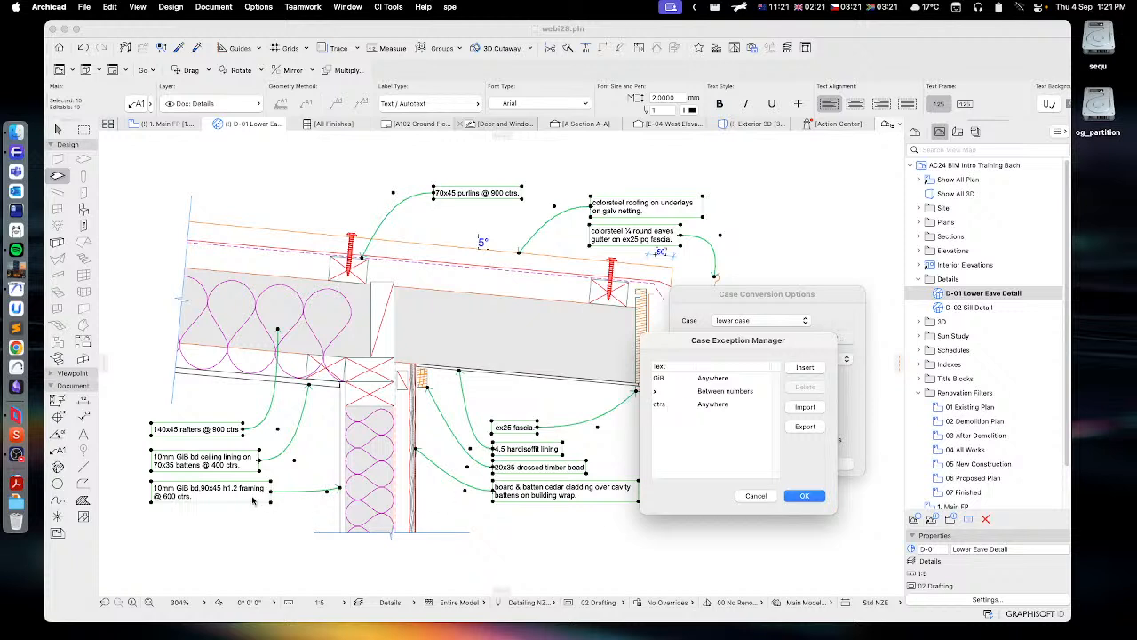
pyautogui.click(756, 495)
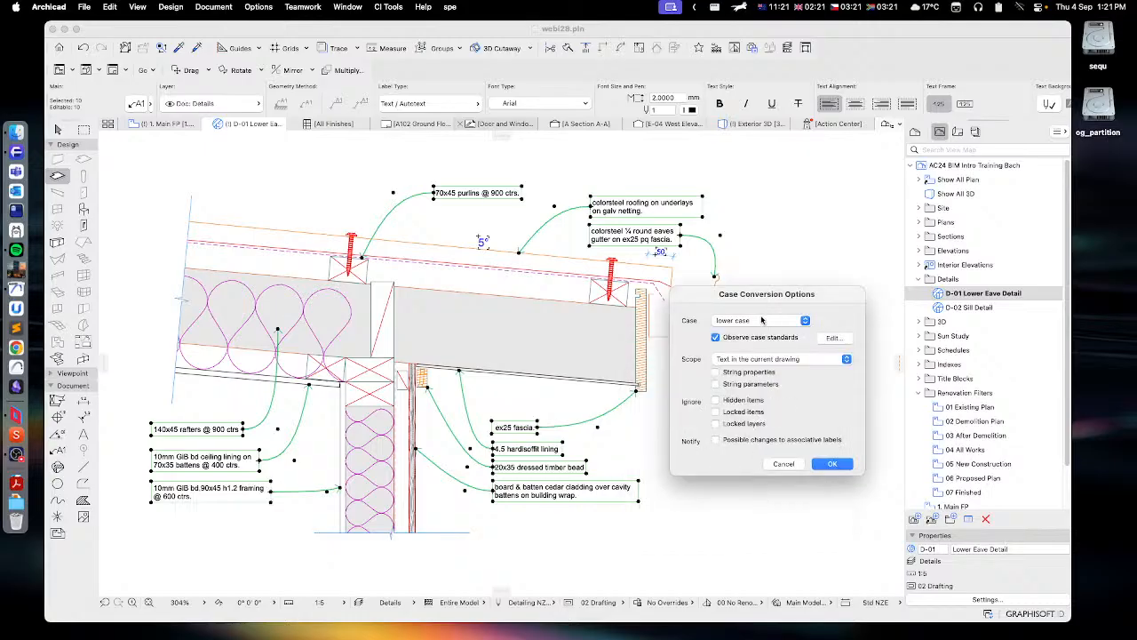
# - Convert the eave detail's text to UPPER CASE with the case standards observed
pyautogui.click(759, 321)
pyautogui.click(737, 306)
pyautogui.click(832, 464)
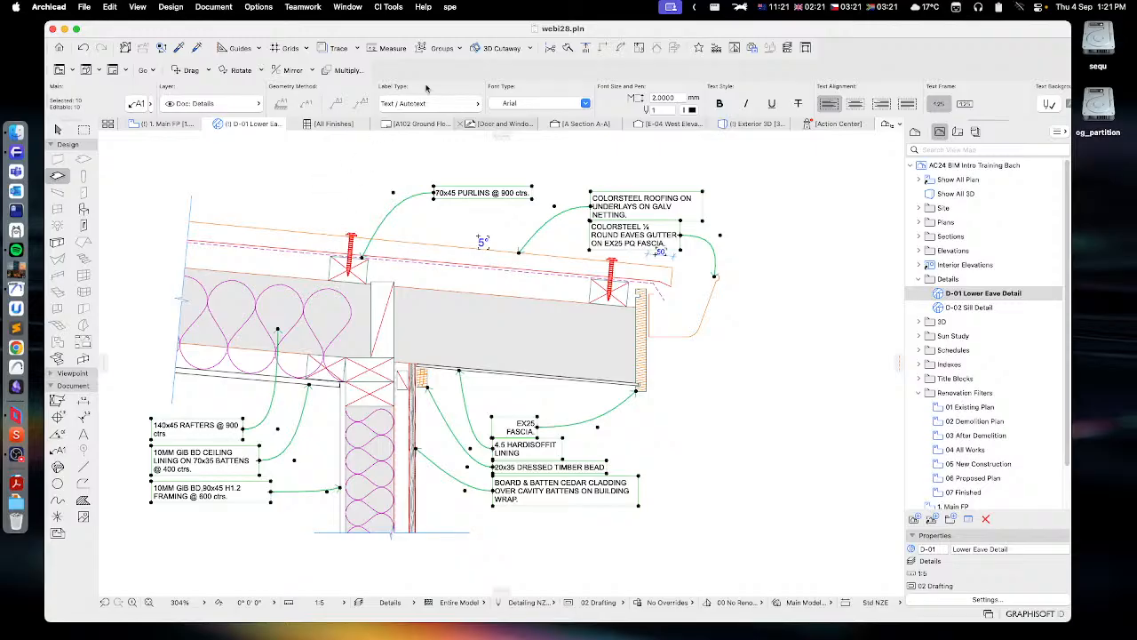
pyautogui.click(391, 6)
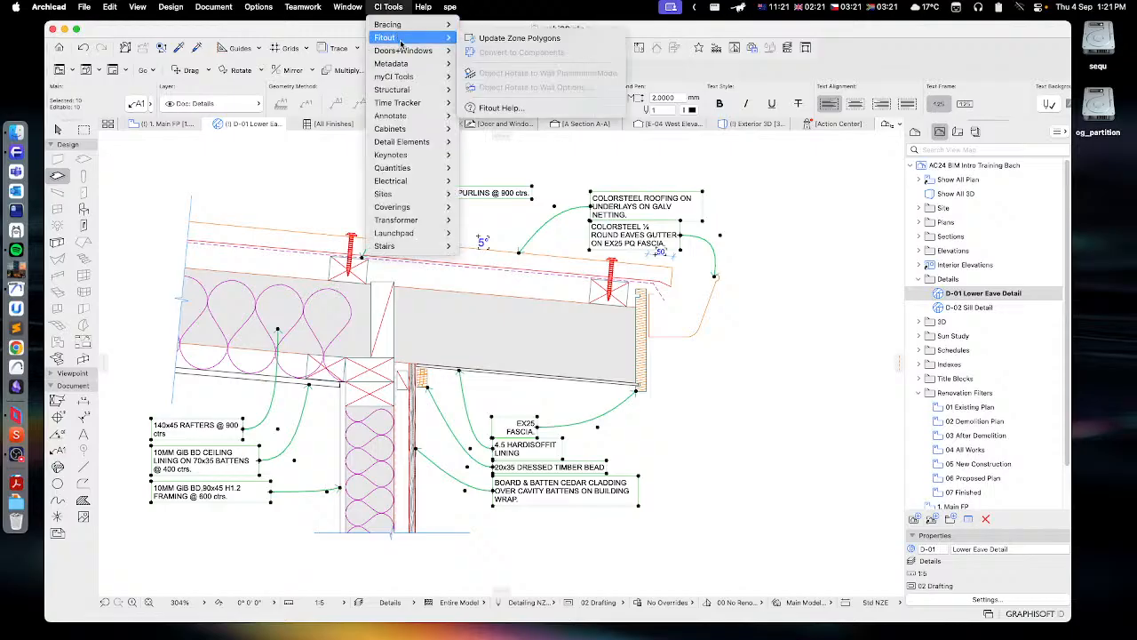
pyautogui.moveTo(421, 67)
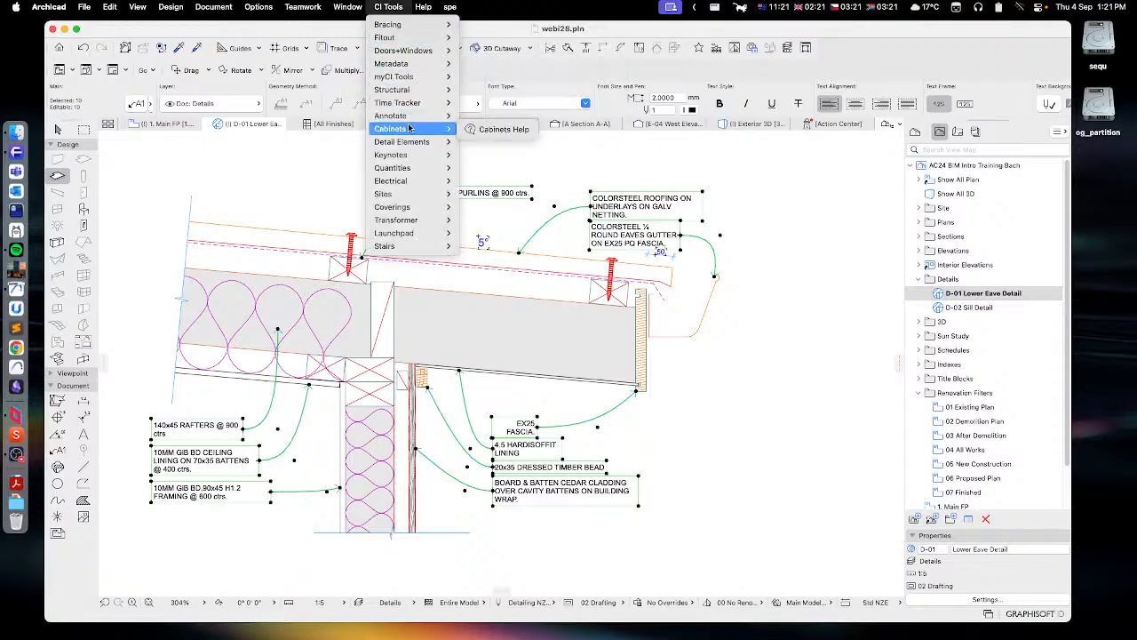
pyautogui.moveTo(410, 118)
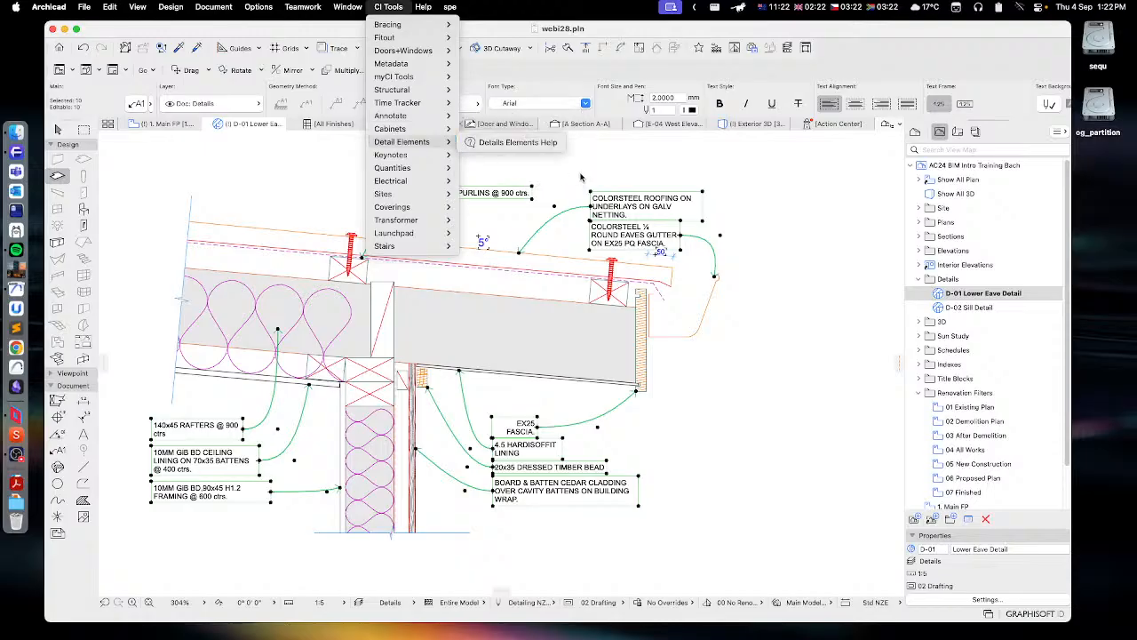
pyautogui.click(578, 178)
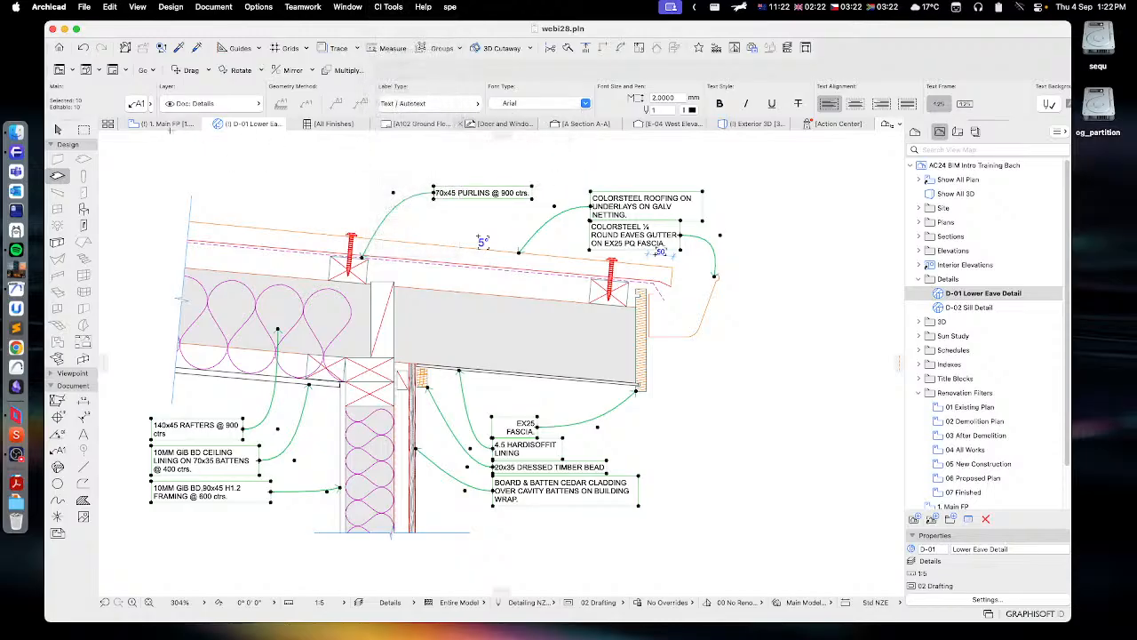
# - Mirror the whole project about a horizontal axis through the living area of the 1. Main FP plan, using Transformer's Mirror Project
pyautogui.click(160, 123)
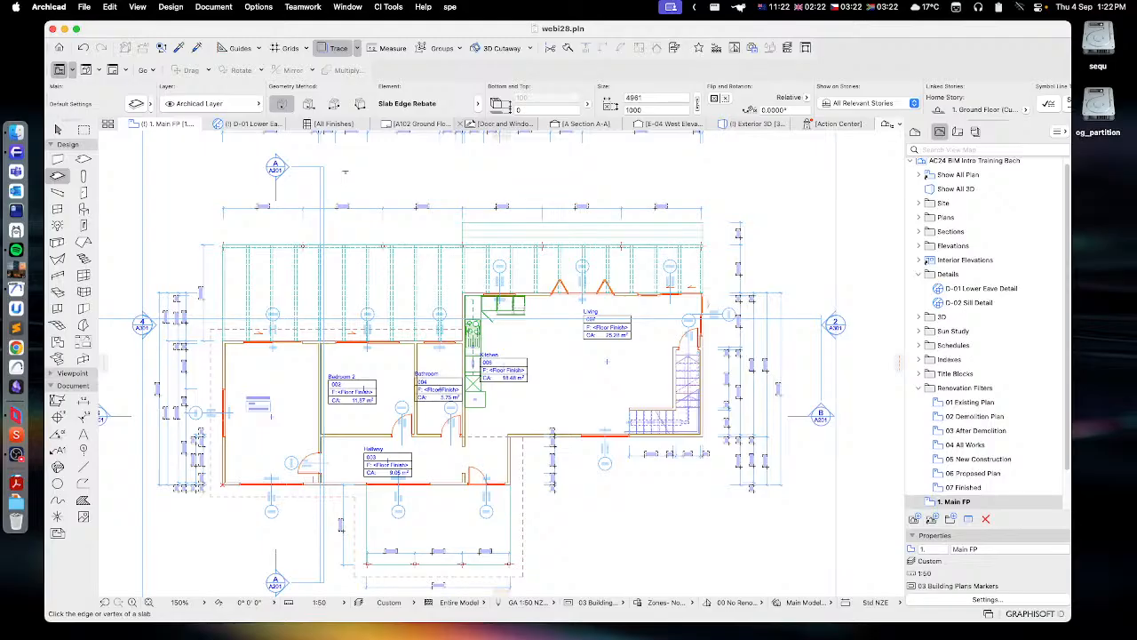
pyautogui.scroll(-2, 368, 200)
pyautogui.scroll(-1, 373, 190)
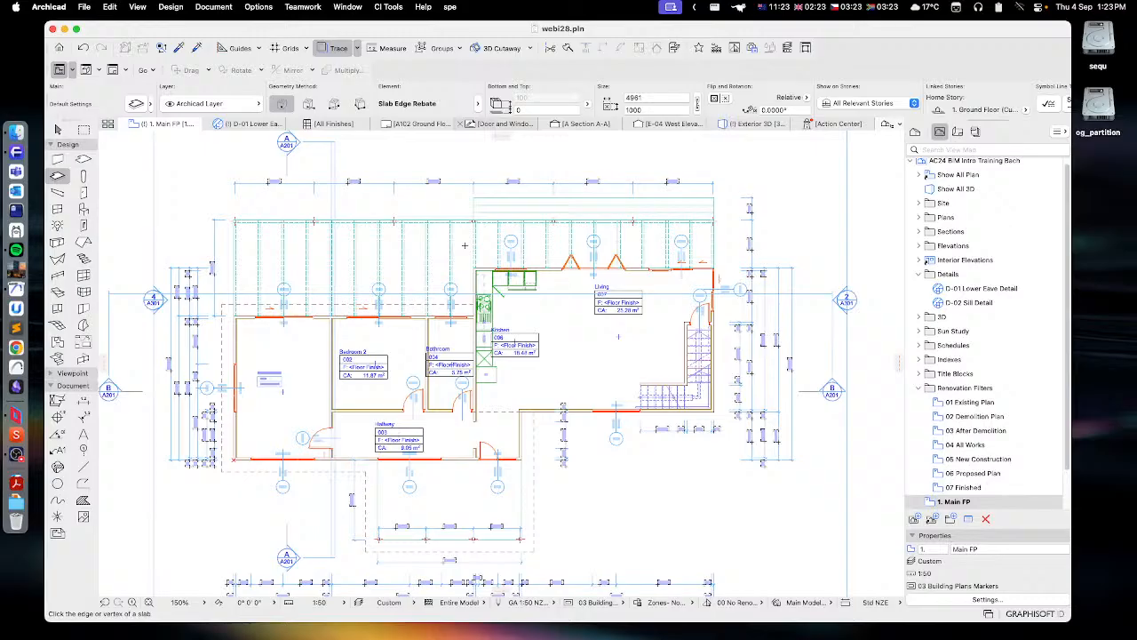
pyautogui.click(390, 7)
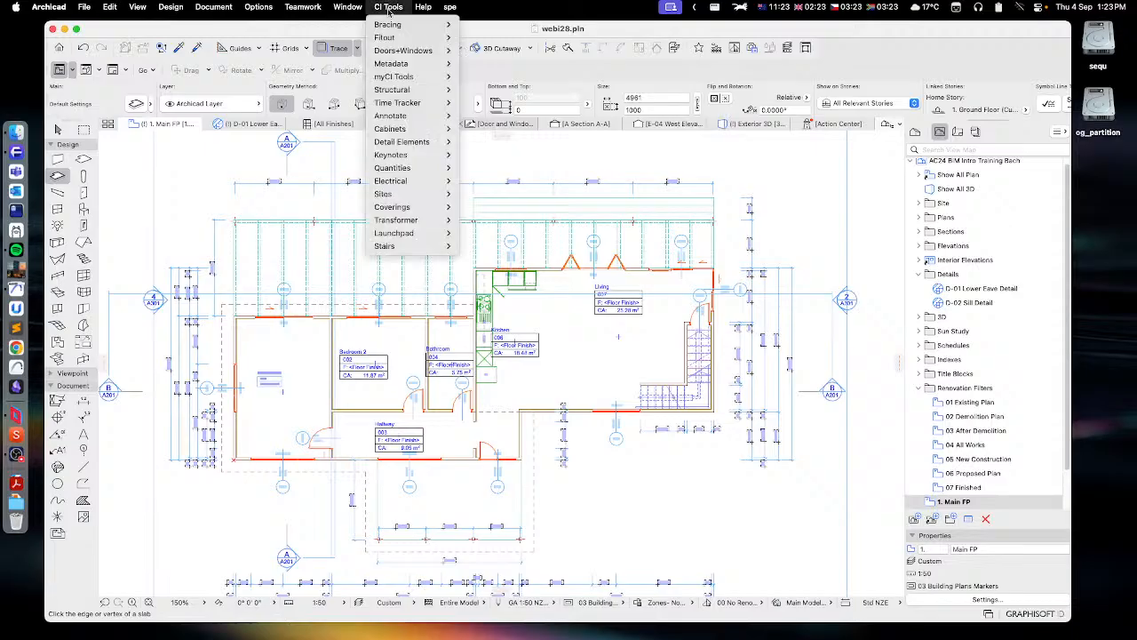
pyautogui.moveTo(396, 210)
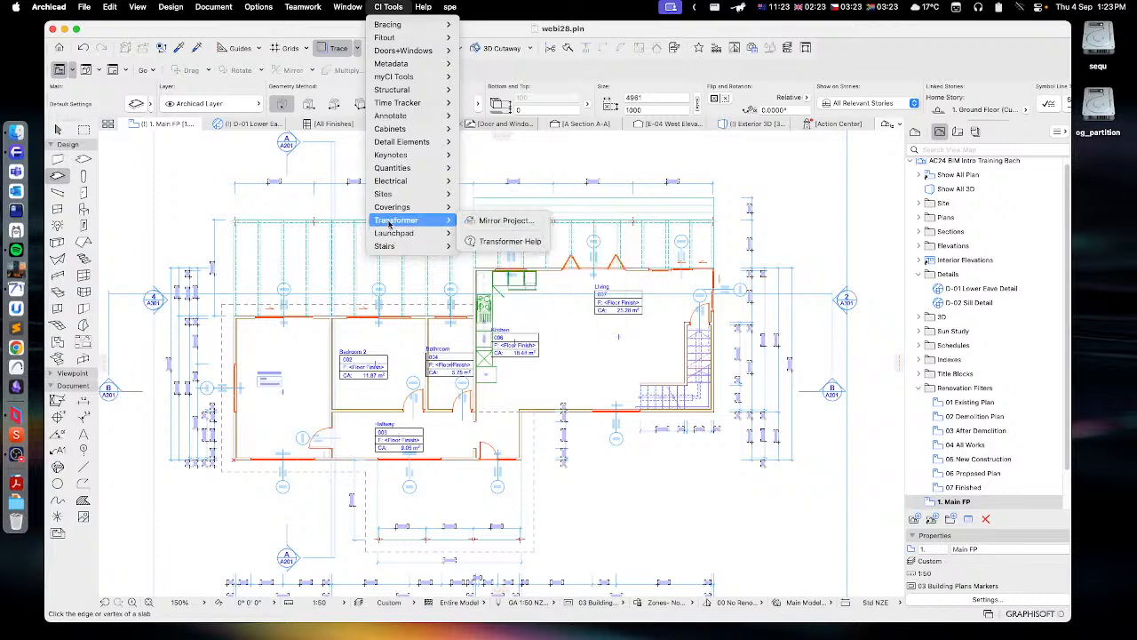
pyautogui.click(478, 223)
pyautogui.click(576, 326)
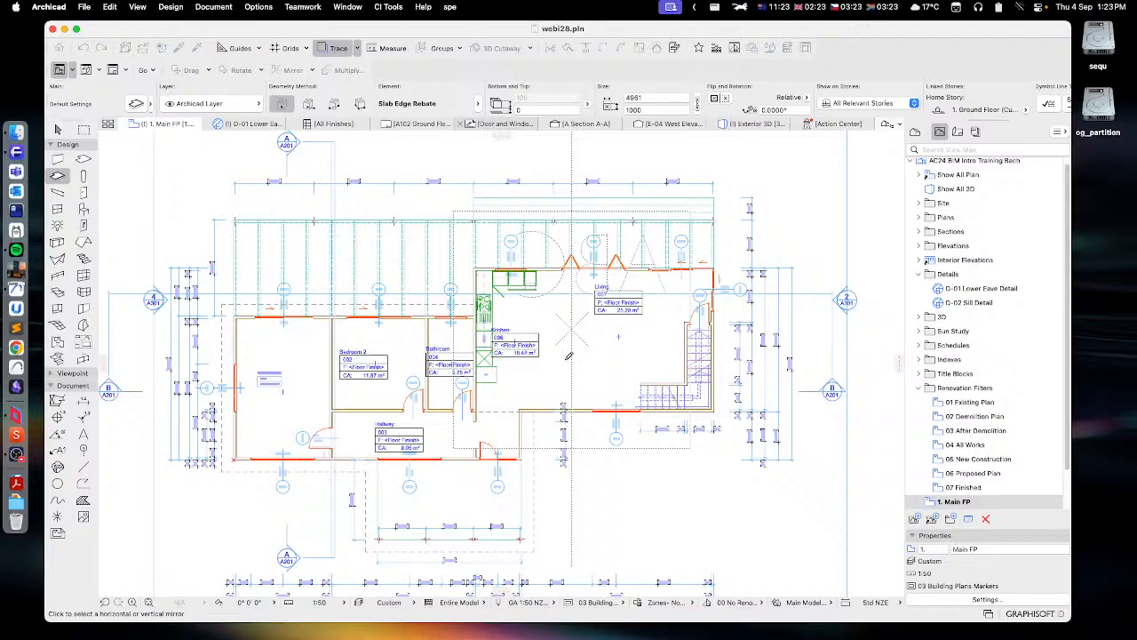
pyautogui.click(568, 355)
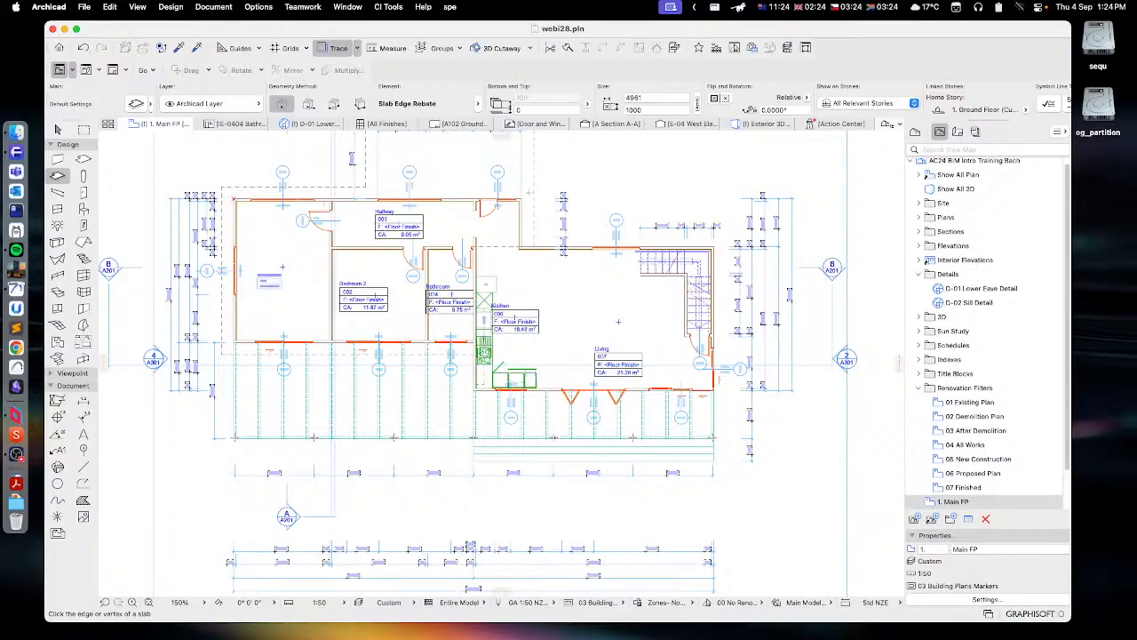
# - Examine the mirrored house in the Exterior 3D view and in Section A-A, including its dimensions and keynote labels
pyautogui.click(754, 129)
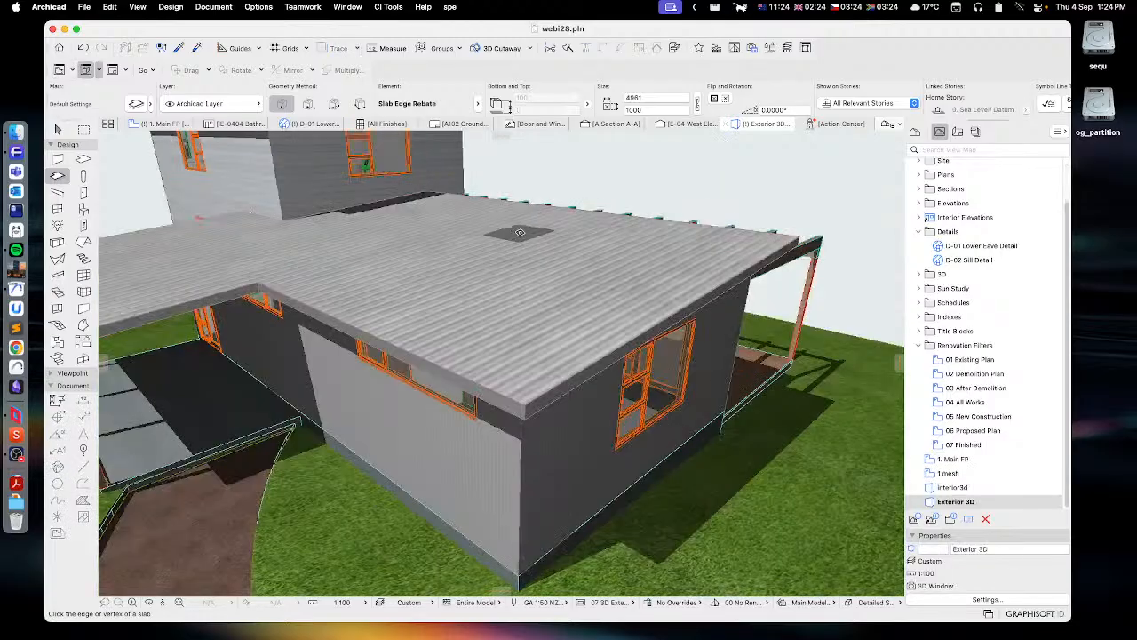
pyautogui.keyDown('shift'); pyautogui.moveTo(360, 320); pyautogui.dragTo(436, 287, button='middle'); pyautogui.keyUp('shift')
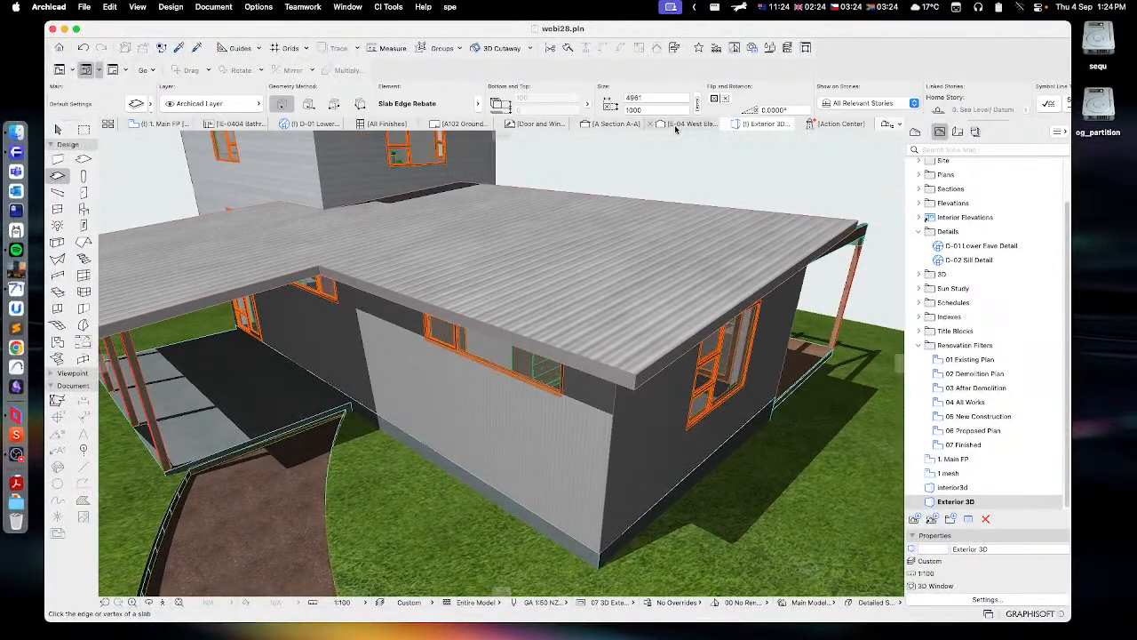
pyautogui.click(633, 127)
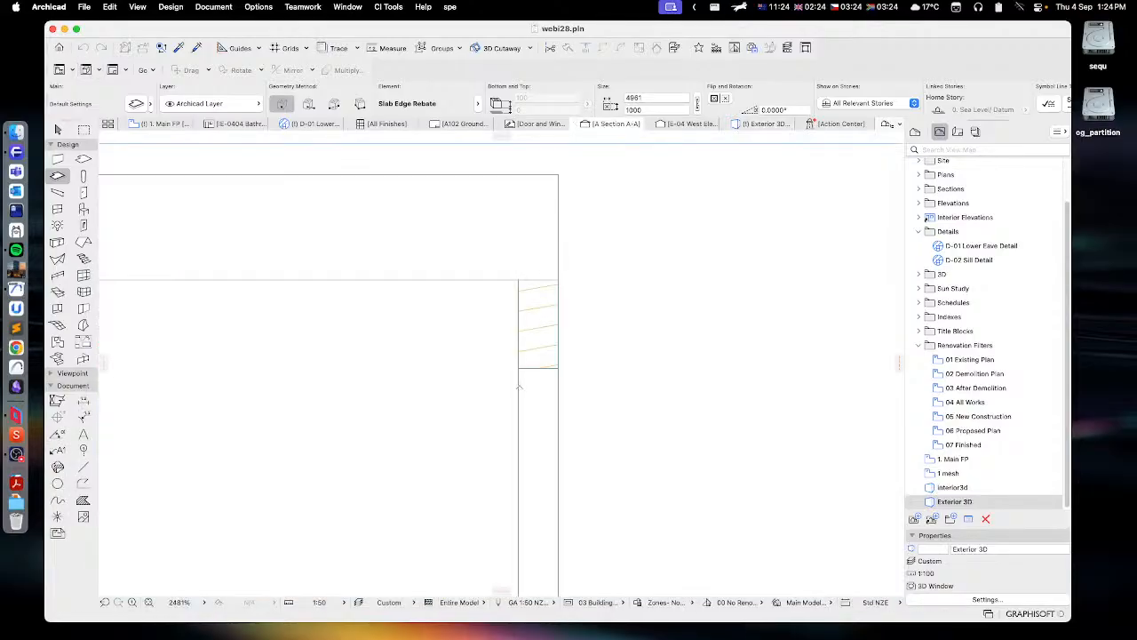
pyautogui.scroll(-10, 520, 382)
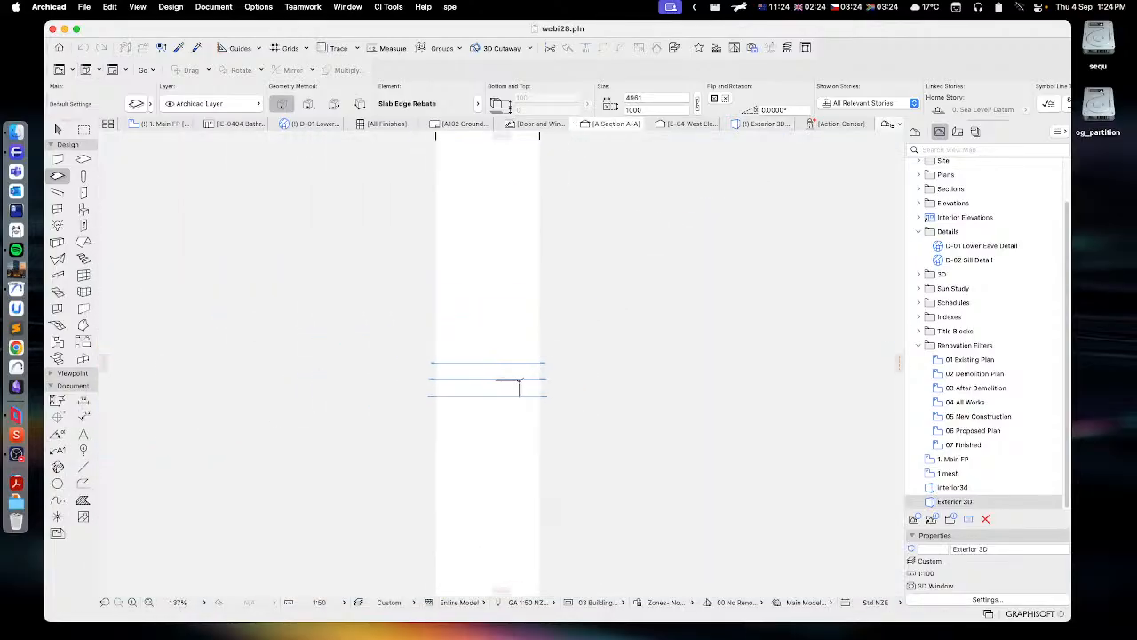
pyautogui.scroll(10, 488, 382)
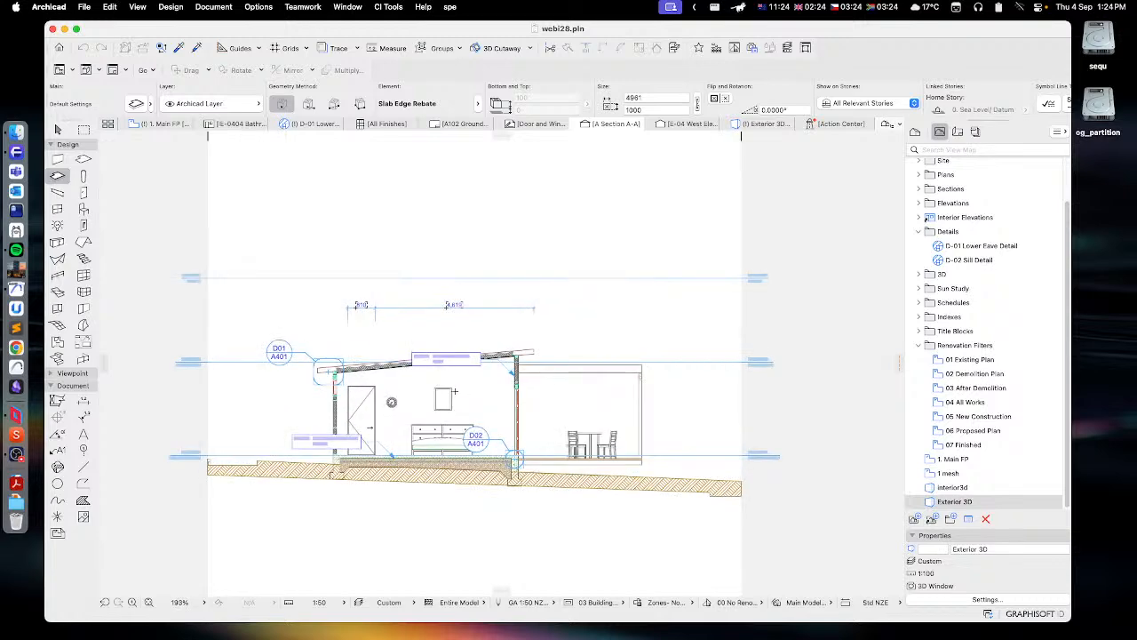
pyautogui.scroll(2, 335, 388)
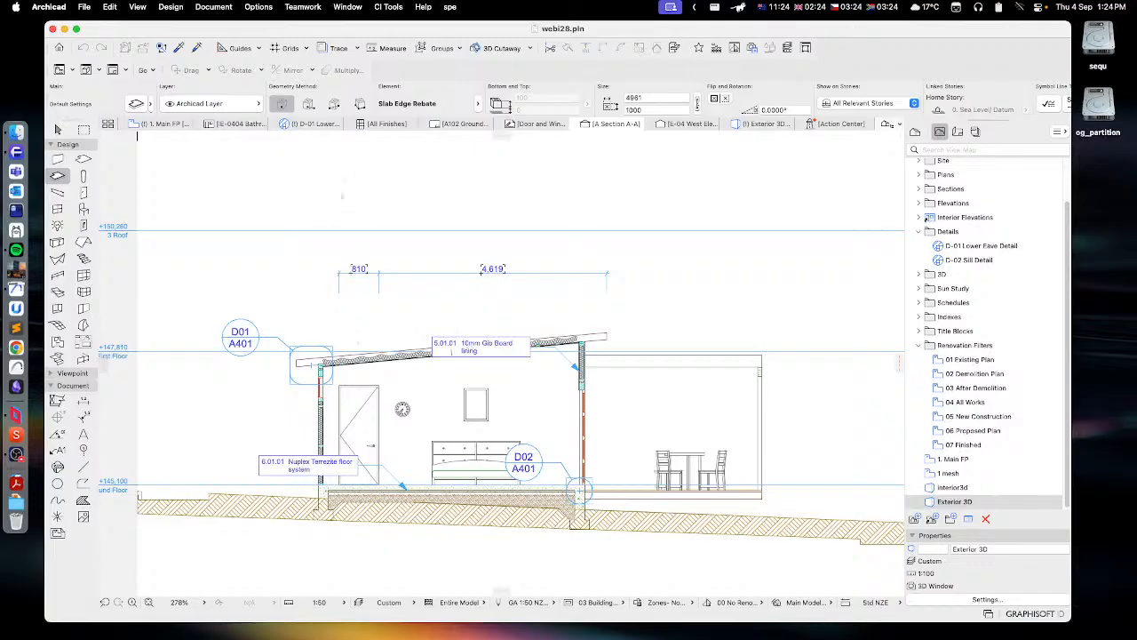
# - Check the 1. Main FP plan and reopen the D-01 Lower Eave Detail with its saved view settings to inspect it
pyautogui.click(155, 125)
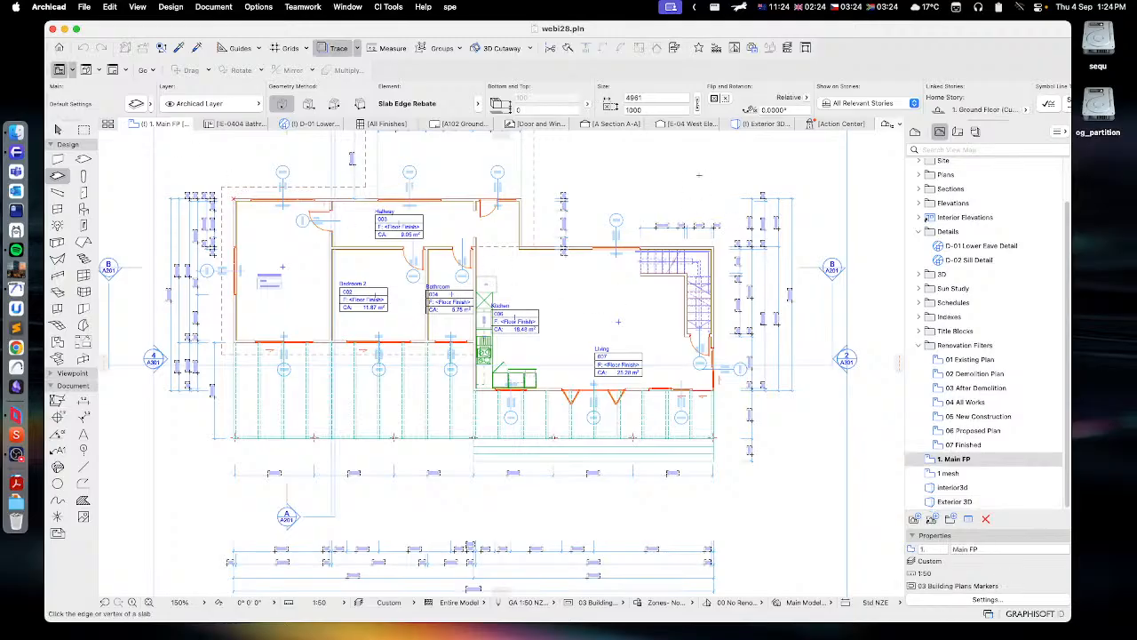
pyautogui.click(291, 124)
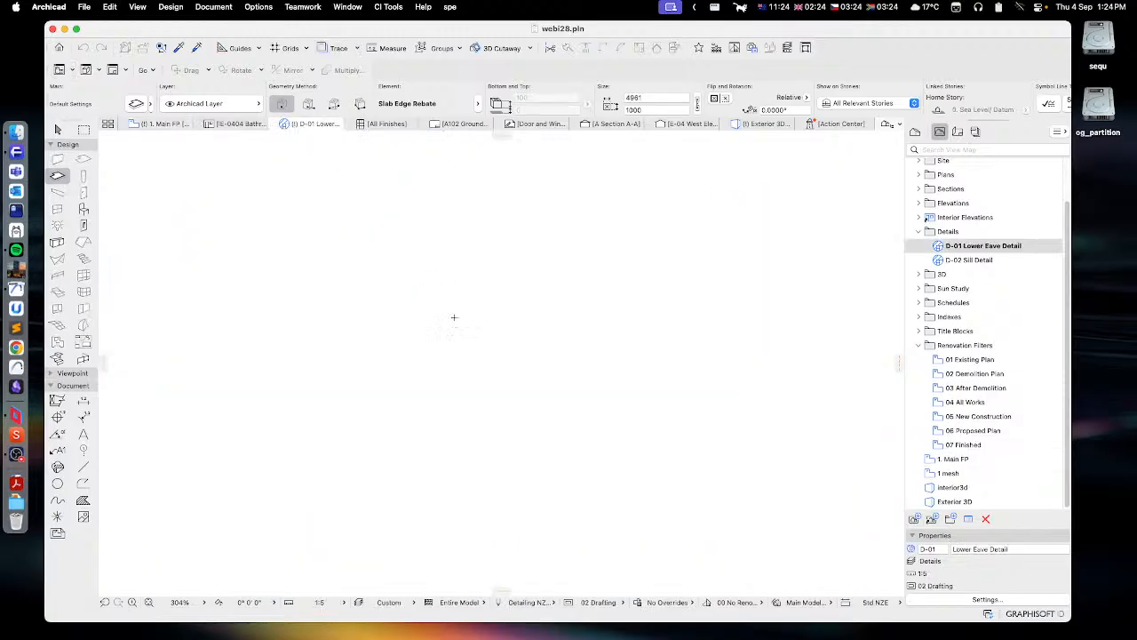
pyautogui.scroll(-5, 454, 314)
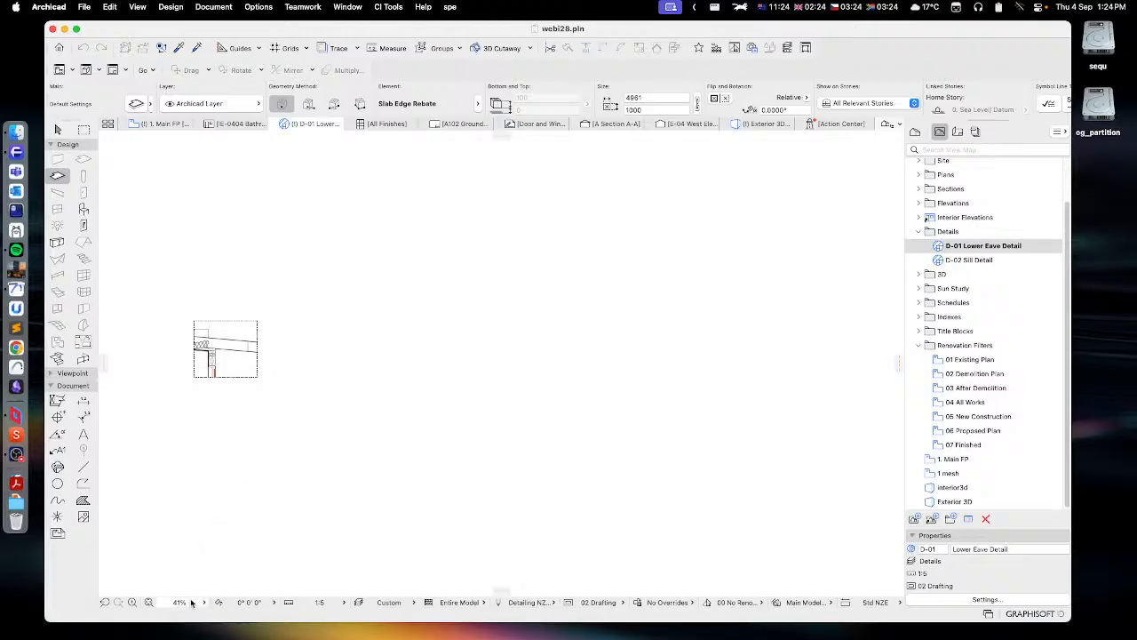
pyautogui.scroll(5, 299, 457)
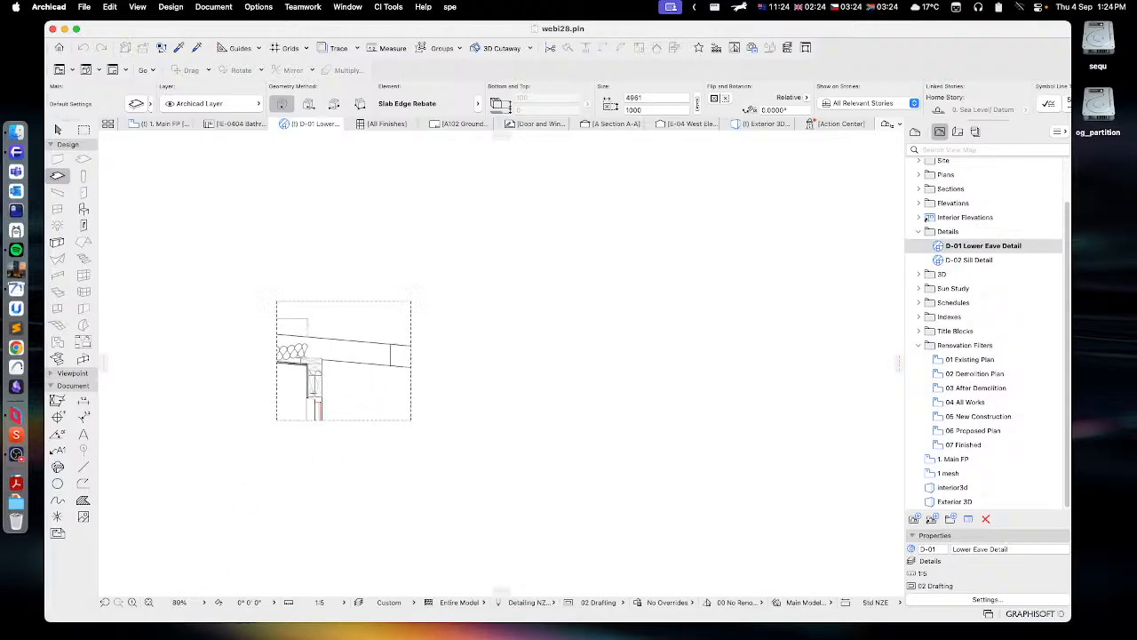
pyautogui.scroll(1, 303, 387)
pyautogui.scroll(-4, 308, 406)
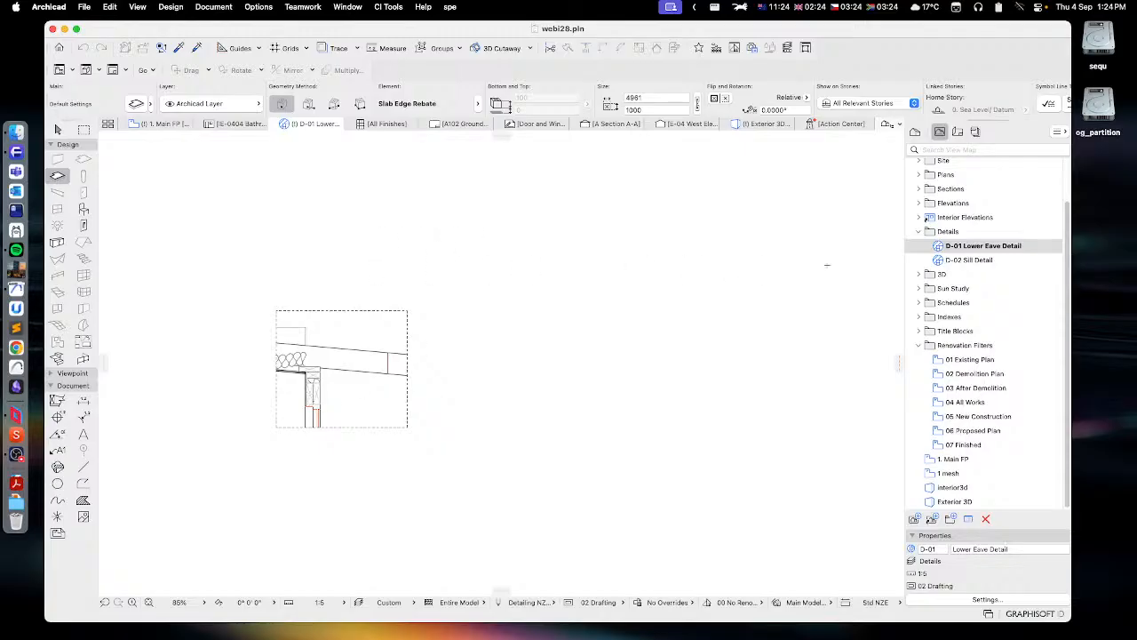
pyautogui.doubleClick(970, 249)
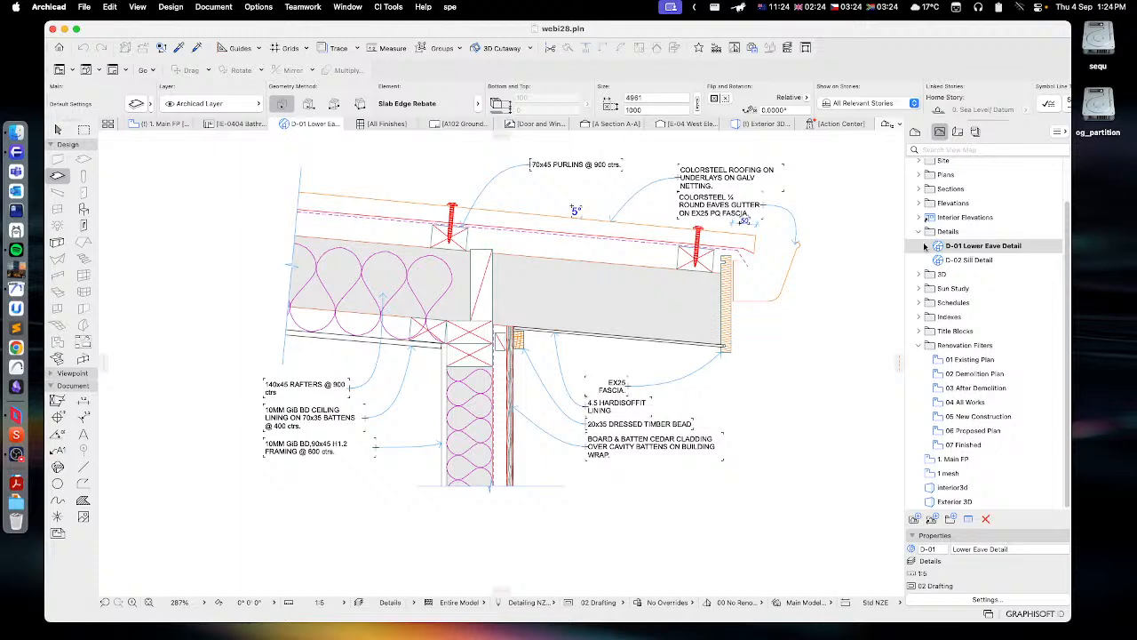
pyautogui.moveTo(654, 312); pyautogui.dragTo(648, 365, button='middle')
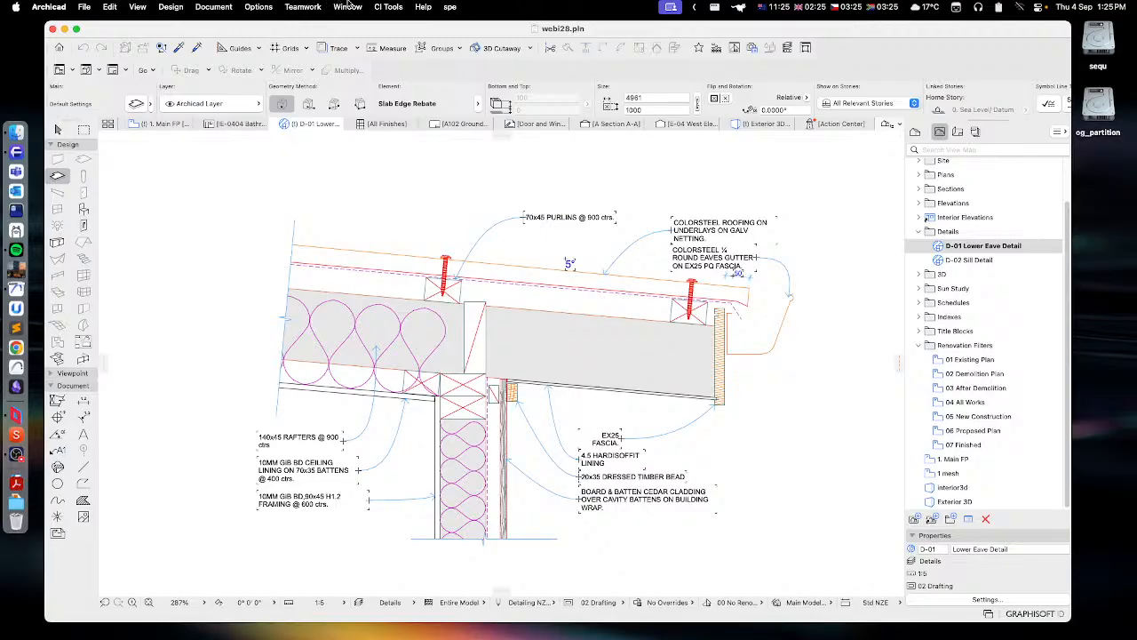
# - Open the CI Tools Time Tracker and place its window clear of the detail drawing
pyautogui.click(380, 6)
pyautogui.moveTo(400, 219)
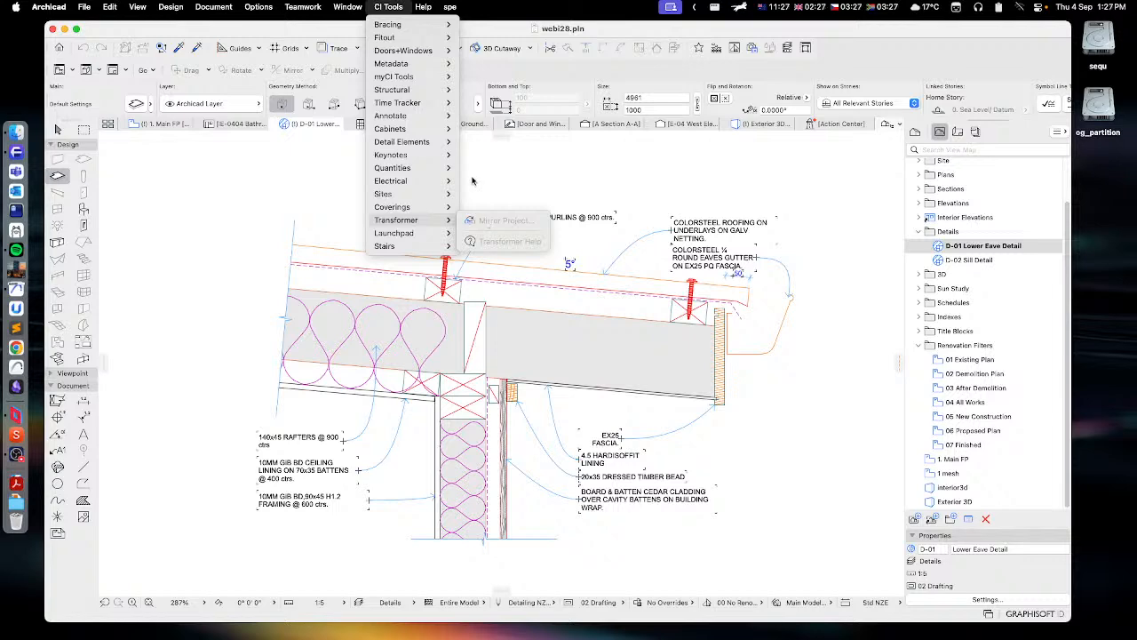
pyautogui.moveTo(413, 103)
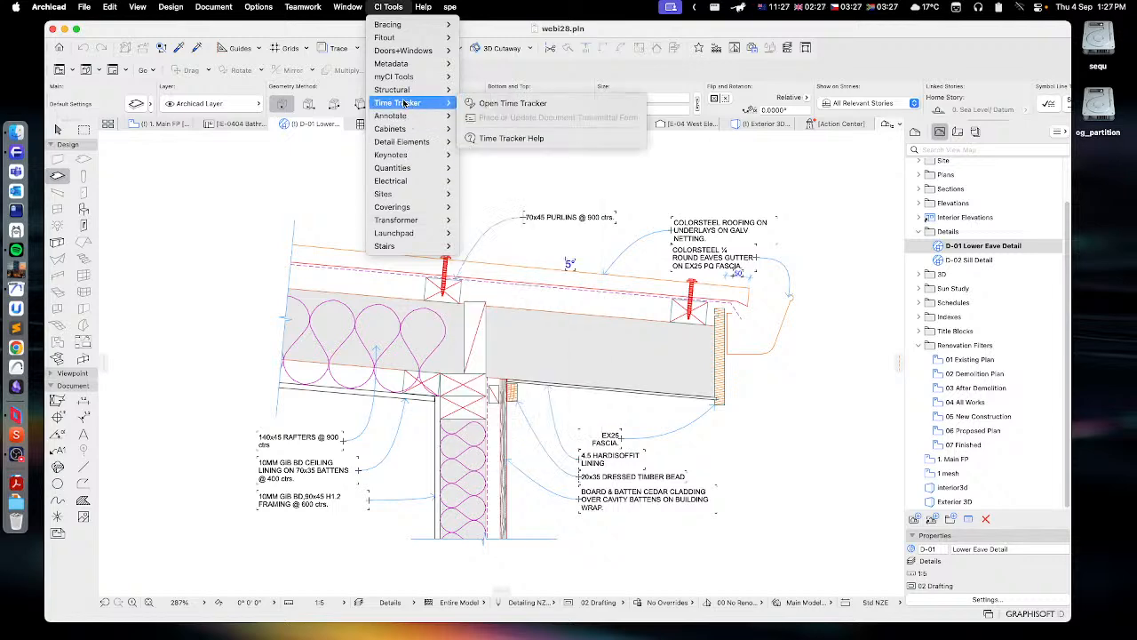
pyautogui.click(485, 105)
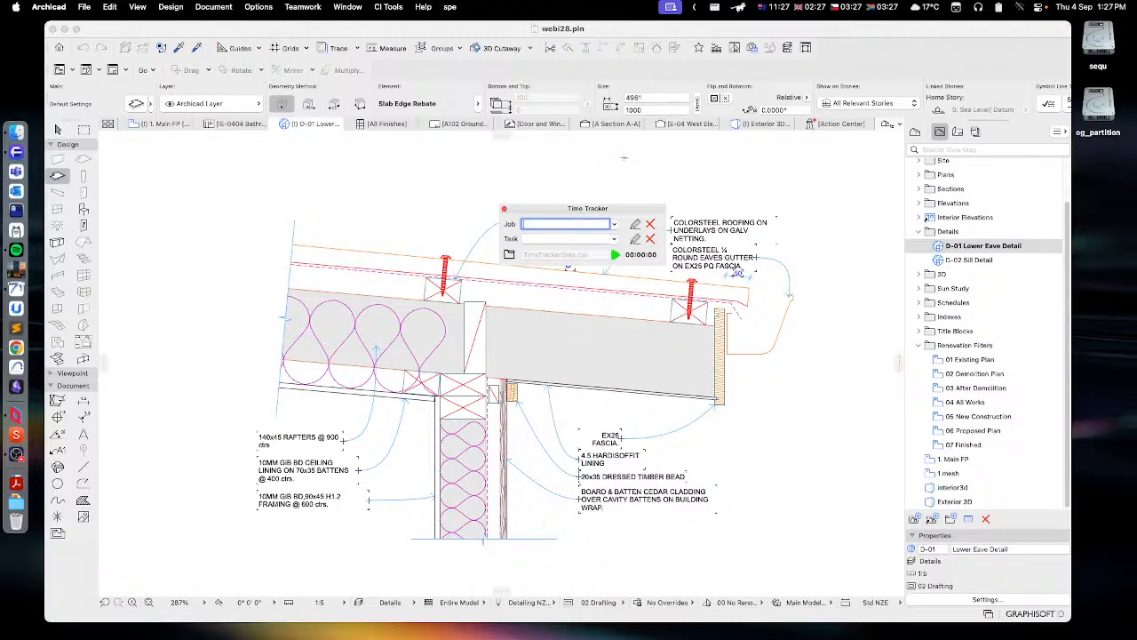
pyautogui.moveTo(598, 212); pyautogui.dragTo(963, 58)
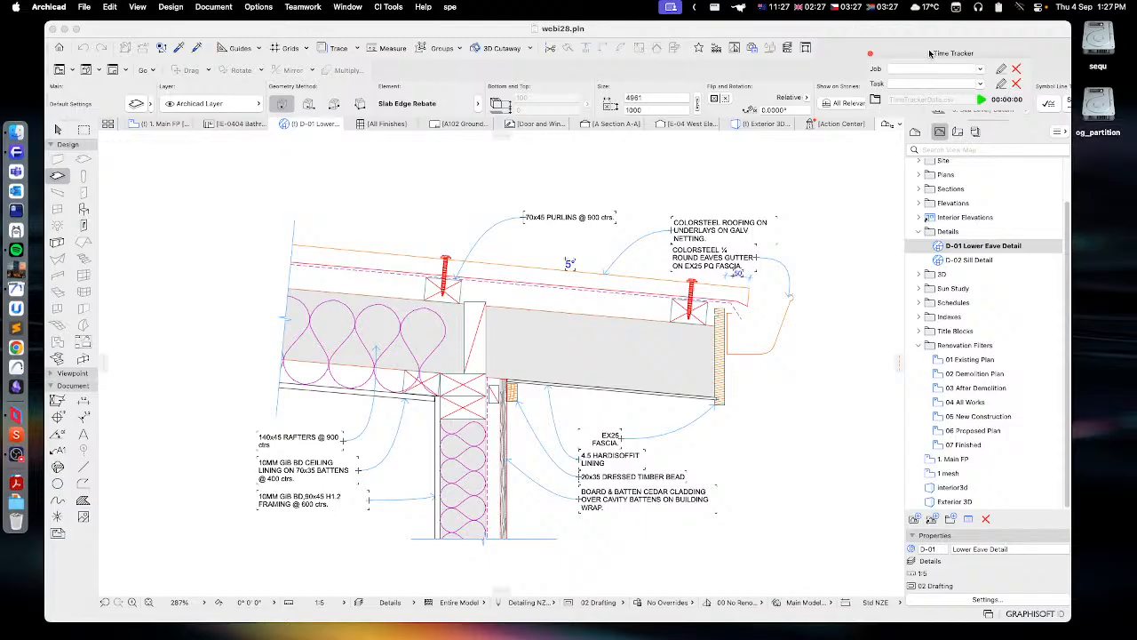
# - Track time on Job One for the task Different stuff, starting the timer and stopping it again
pyautogui.click(980, 69)
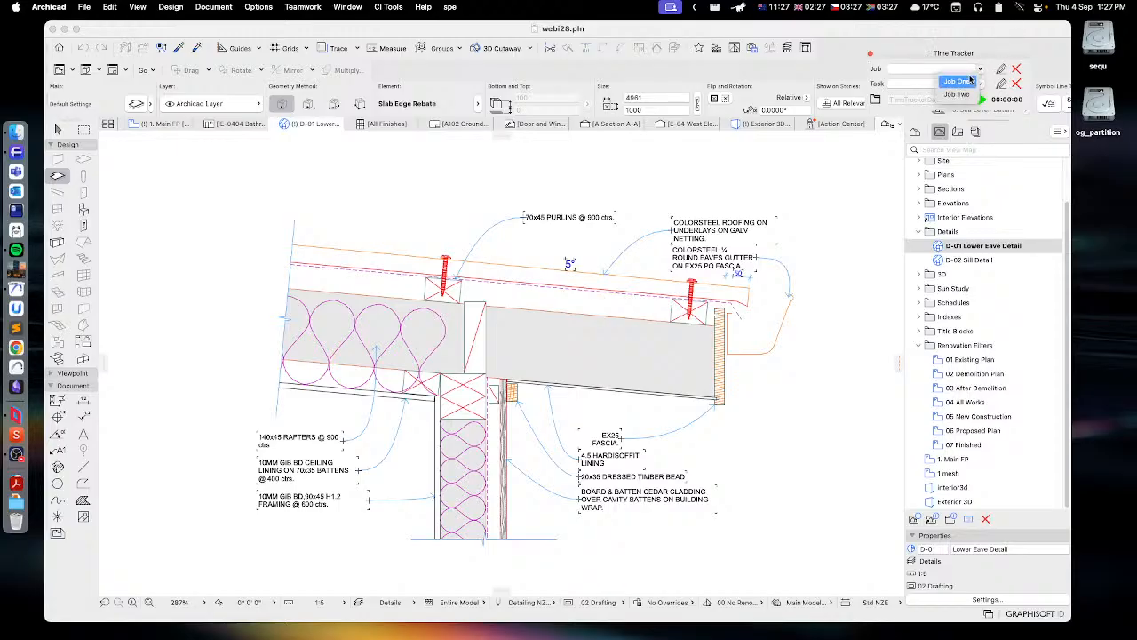
pyautogui.click(965, 81)
pyautogui.click(980, 88)
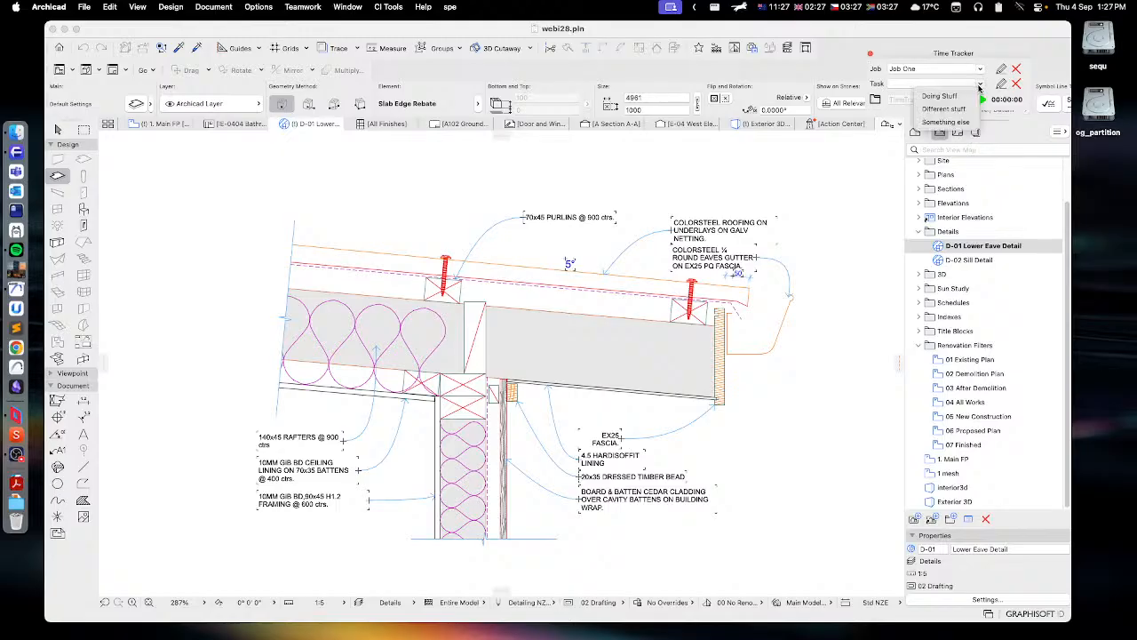
pyautogui.click(940, 109)
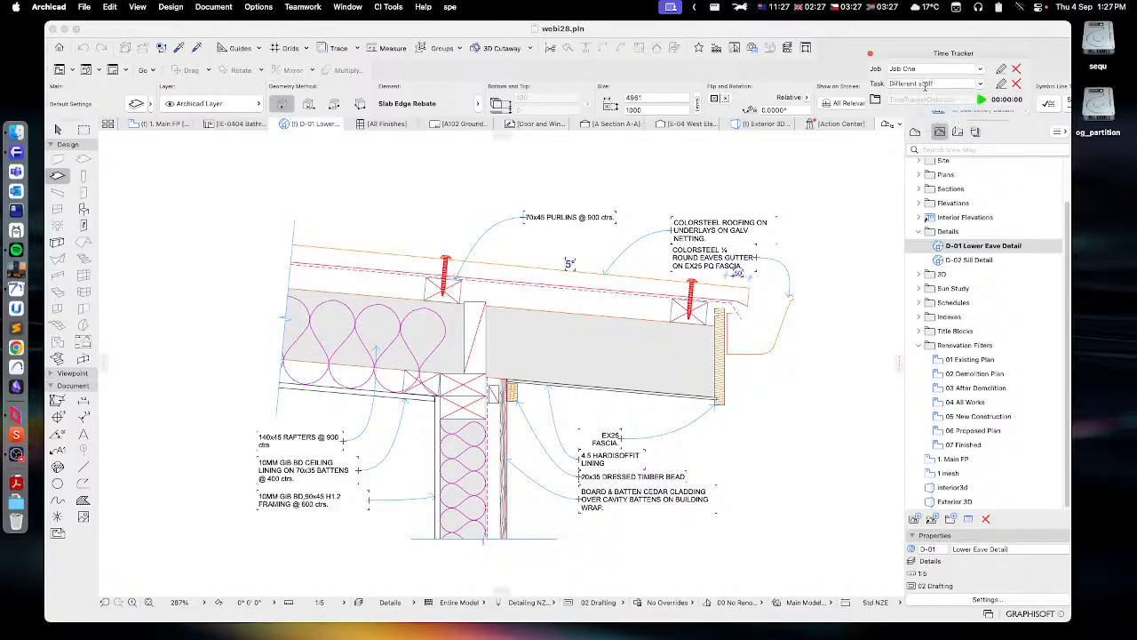
pyautogui.click(983, 99)
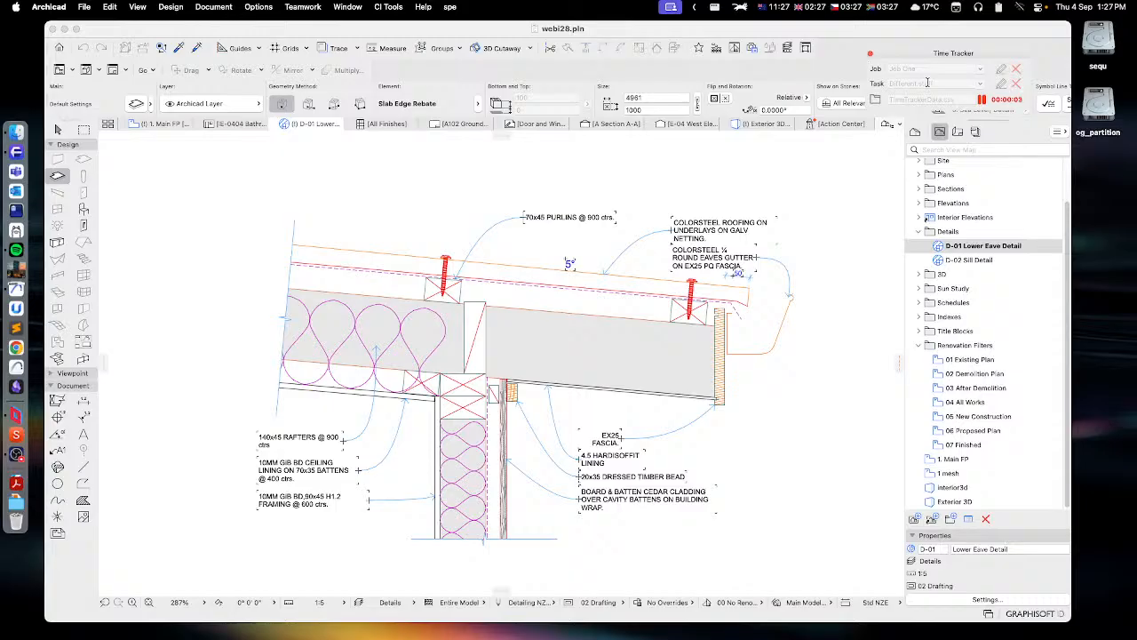
pyautogui.click(982, 99)
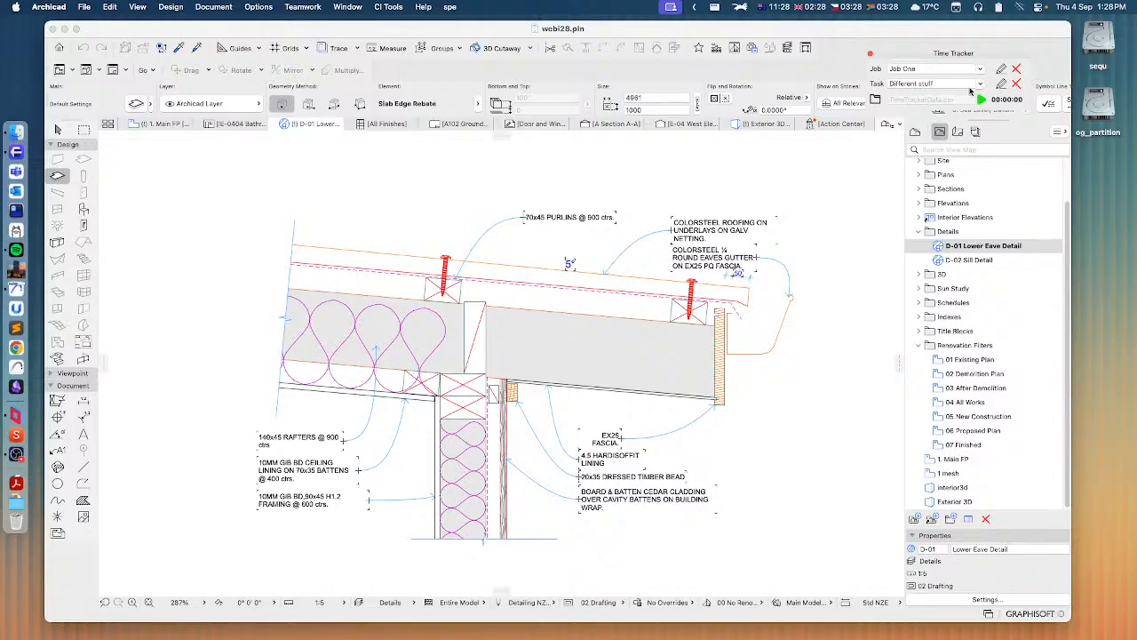
pyautogui.click(924, 68)
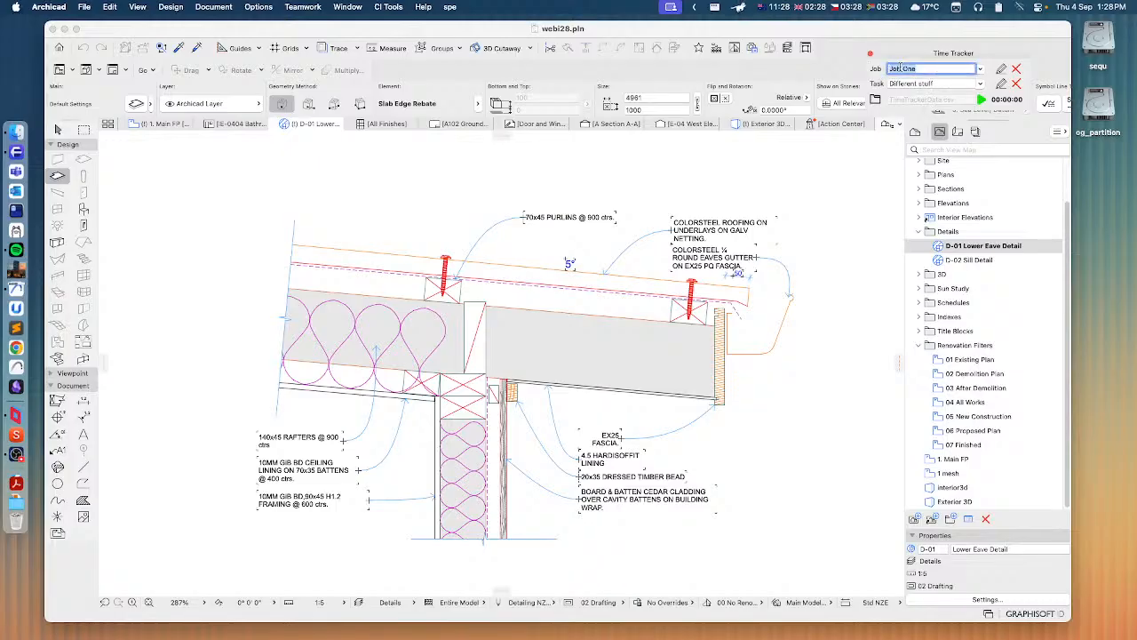
pyautogui.click(941, 84)
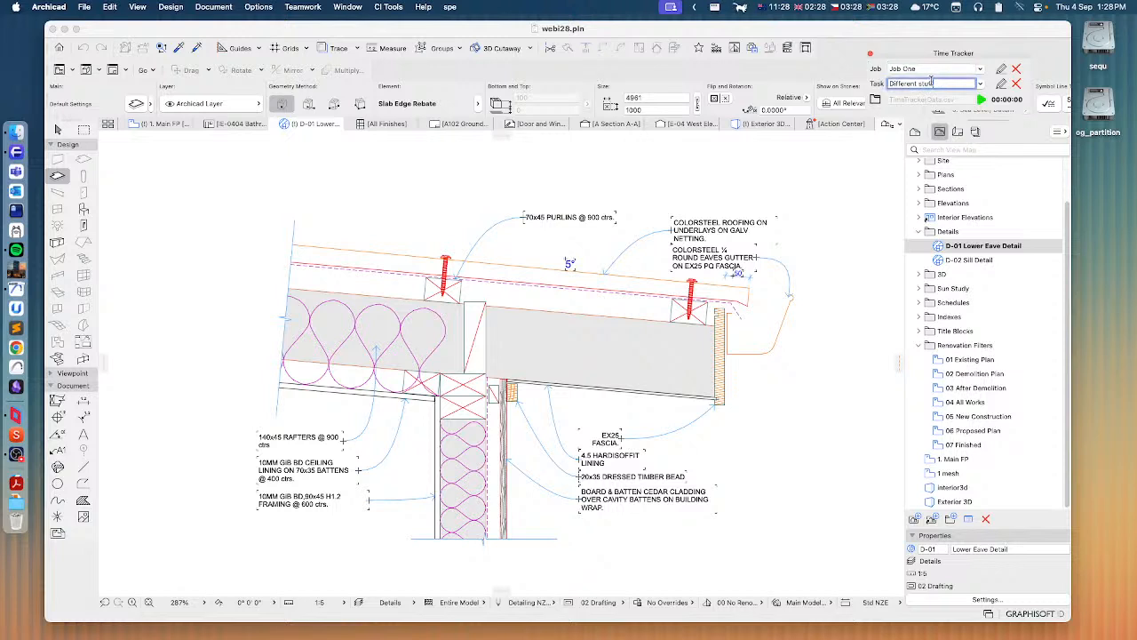
pyautogui.click(980, 72)
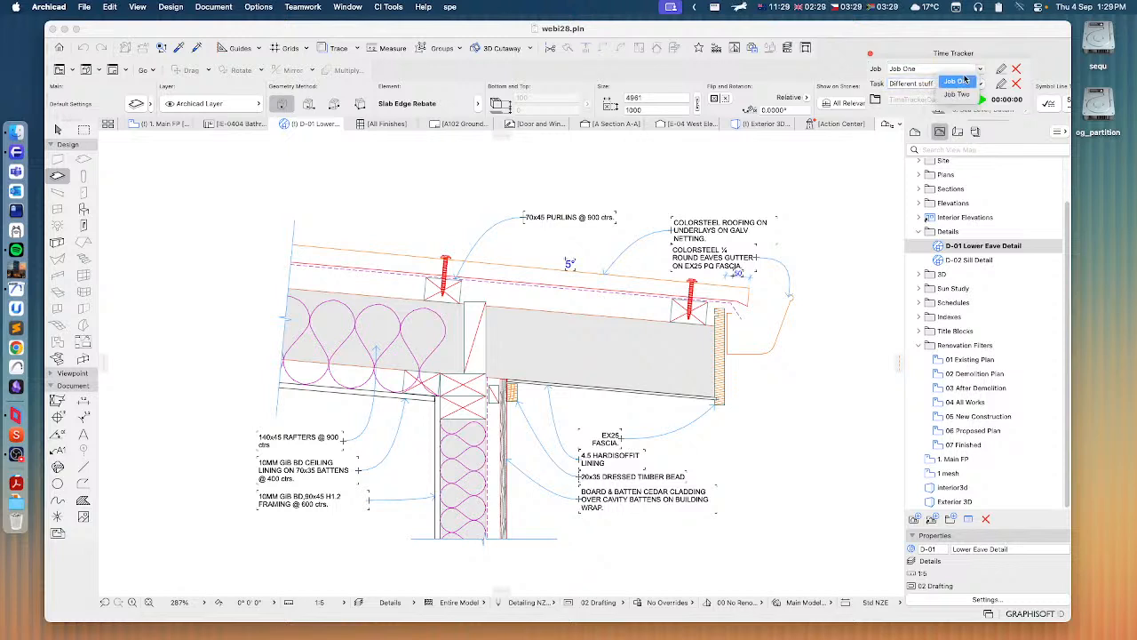
pyautogui.click(943, 83)
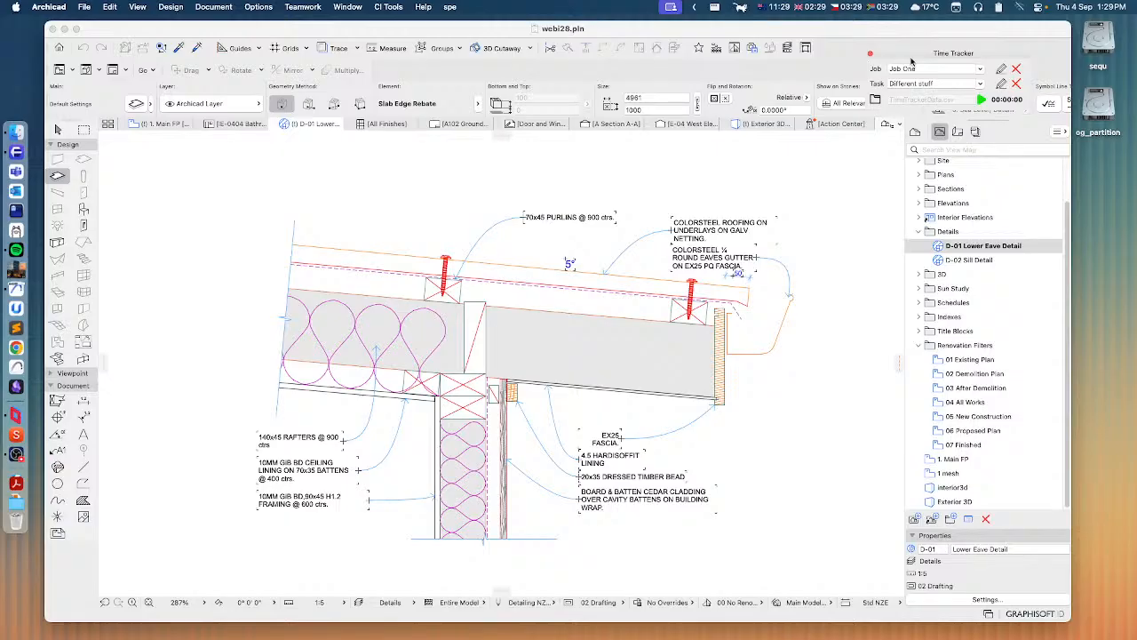
pyautogui.click(1099, 174)
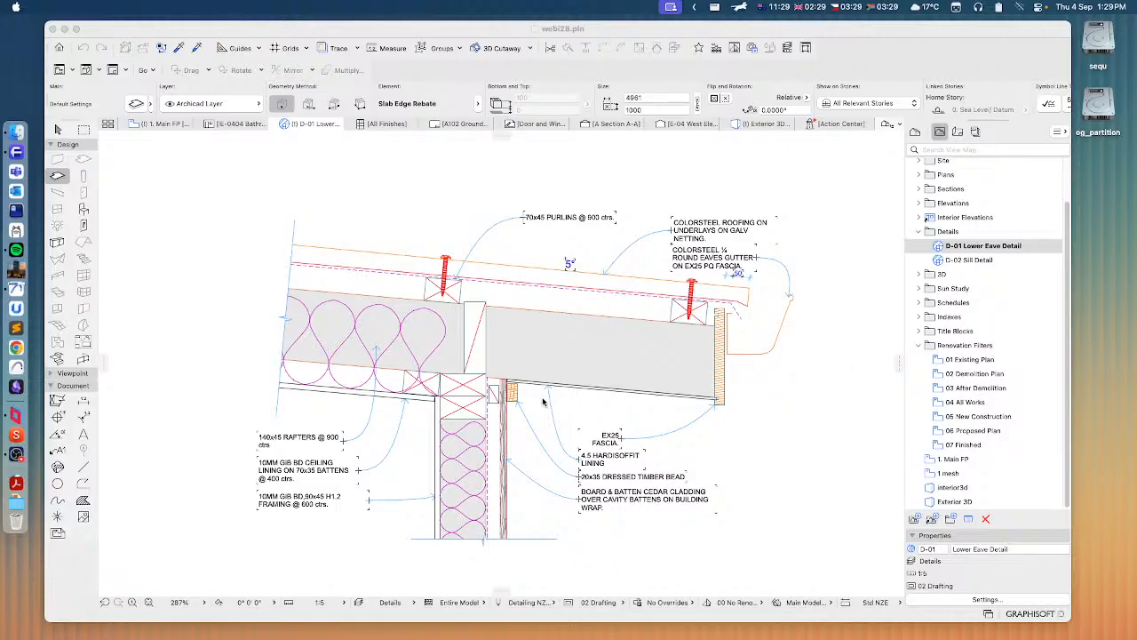